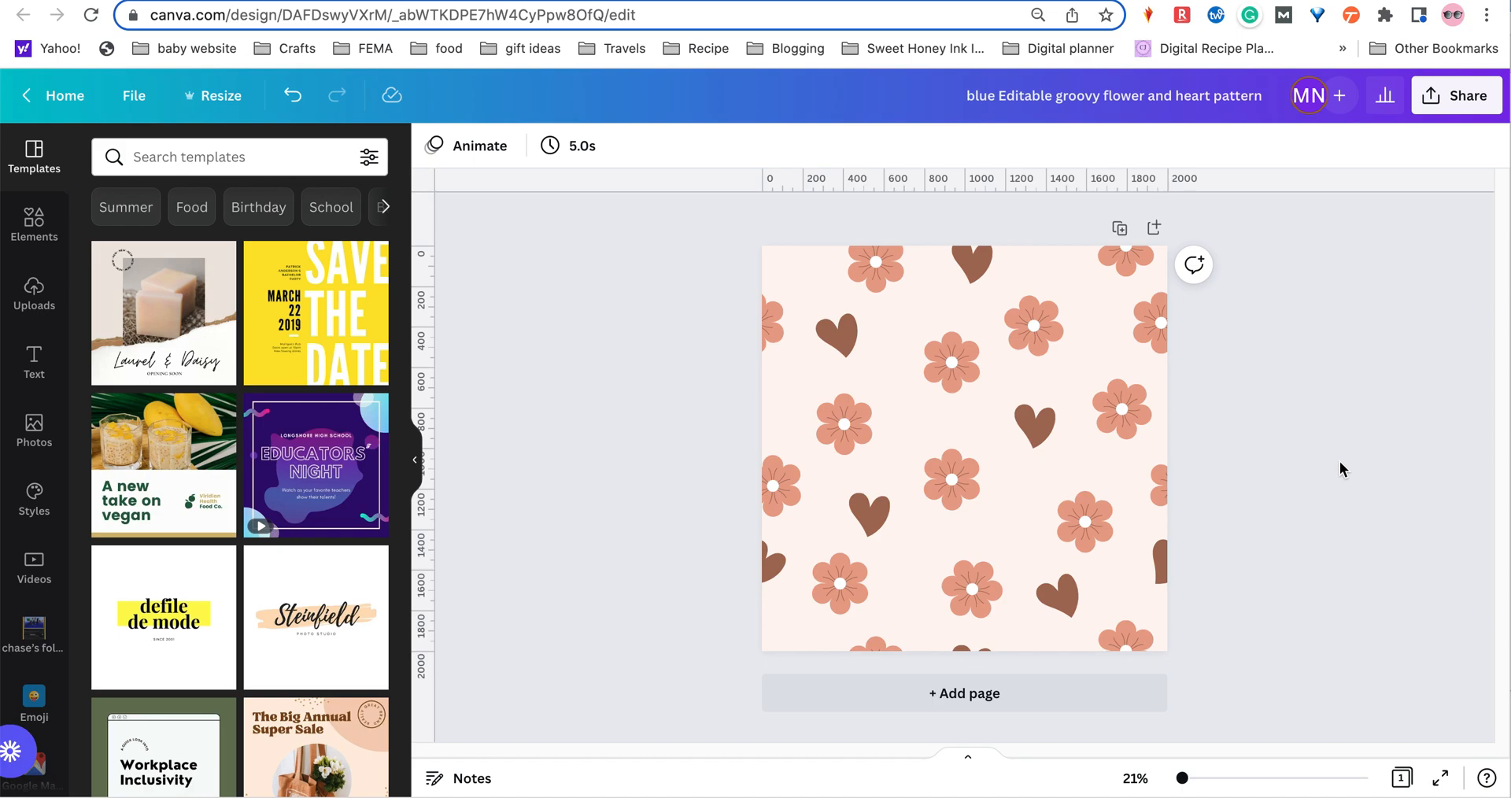
# Change the pattern's background color to the blue #6291a6 from the Rainbow Sundays Studio palette
pyautogui.click(958, 423)
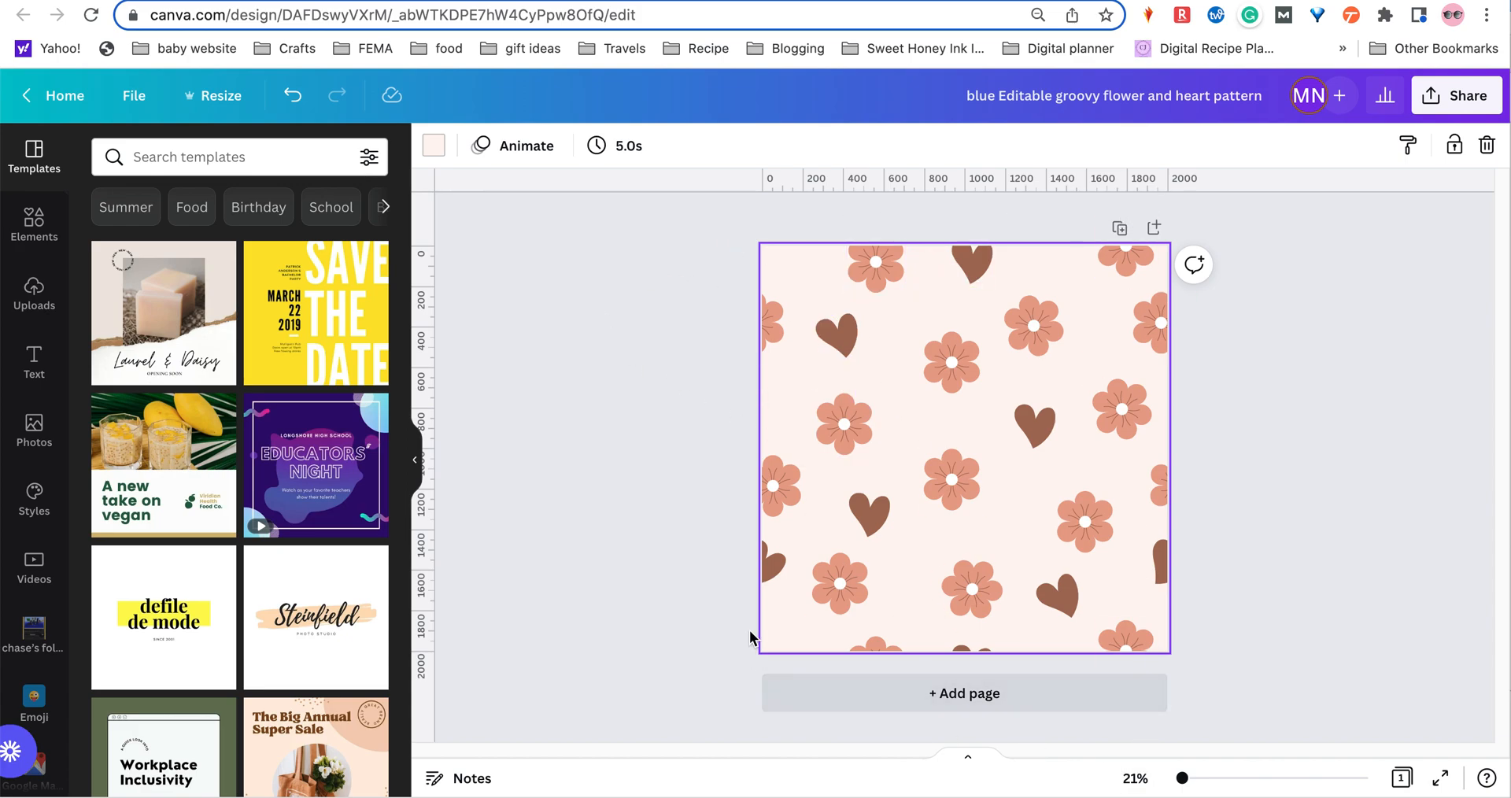
pyautogui.click(434, 146)
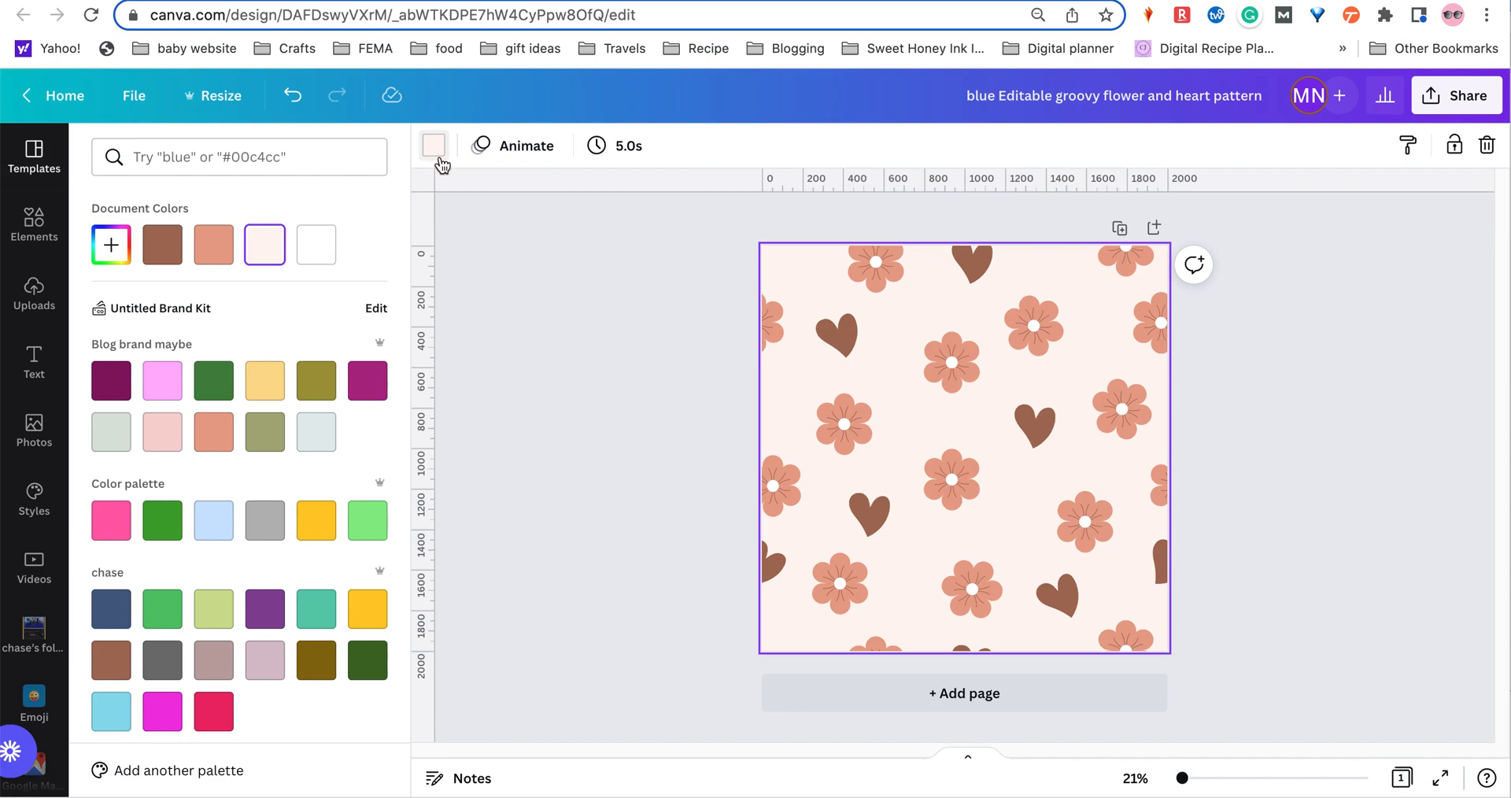
pyautogui.scroll(-6, 307, 508)
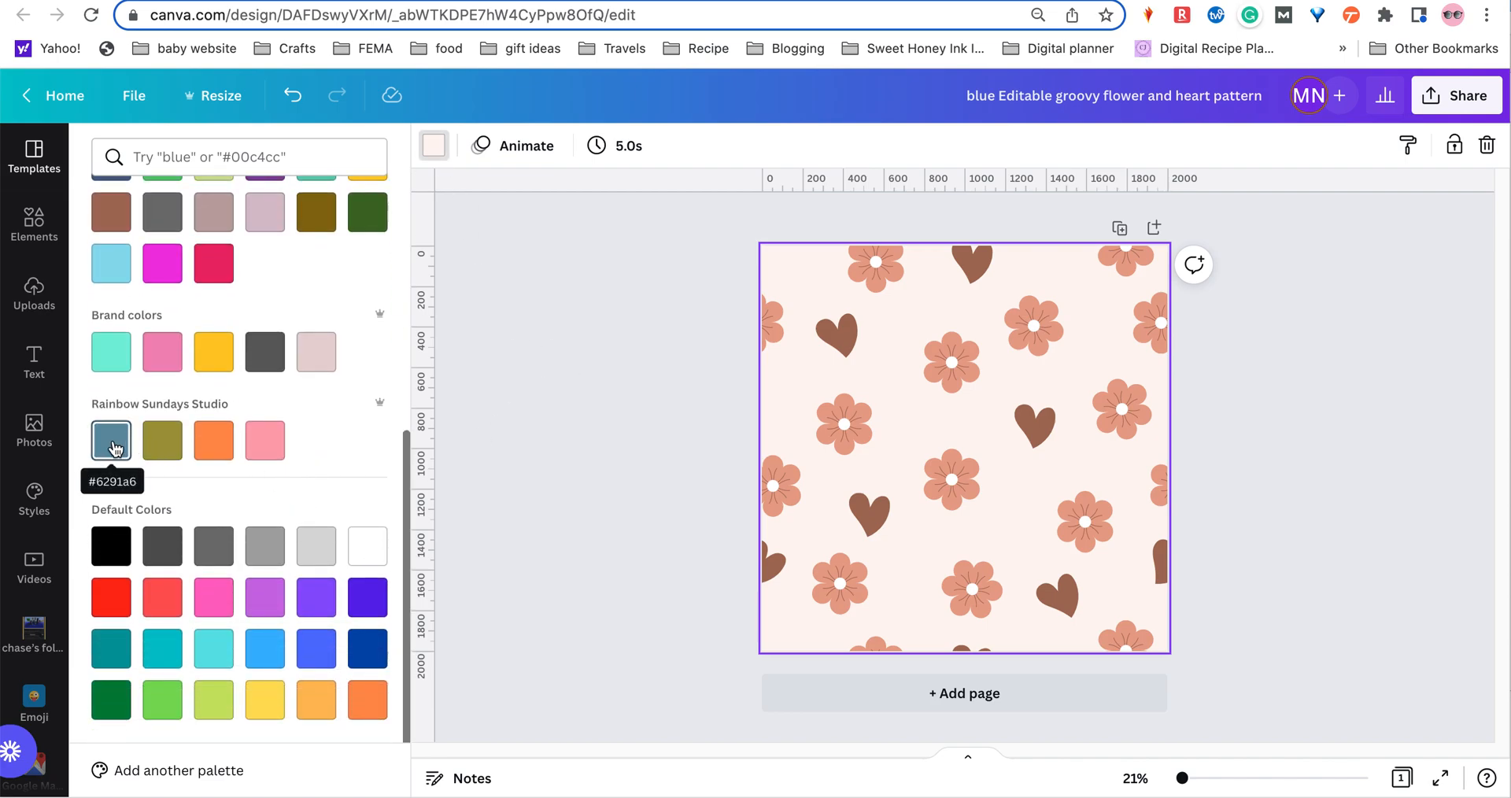
pyautogui.click(114, 446)
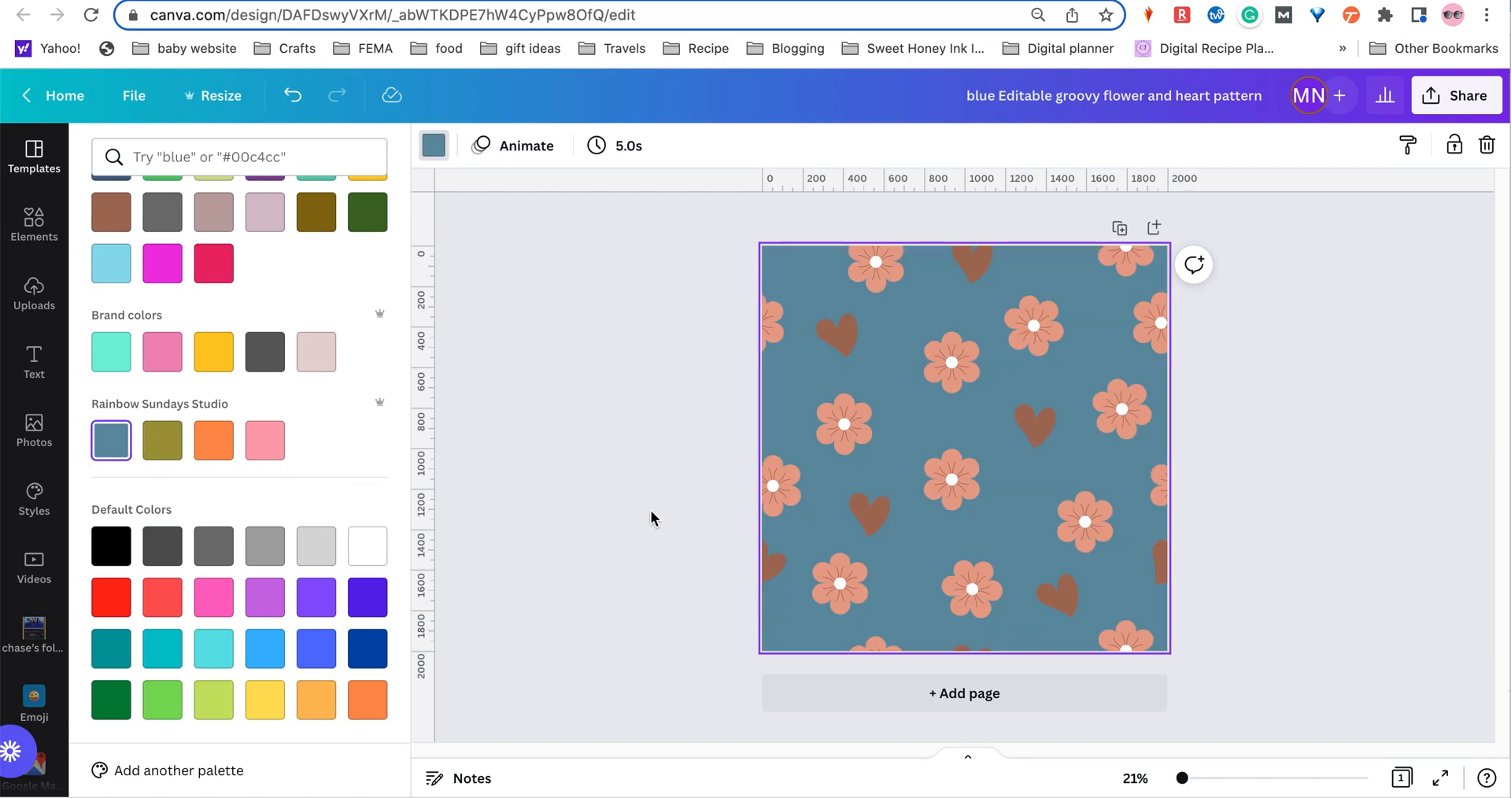
# Select the salmon flower directly below the upper-left heart in the pattern
pyautogui.click(951, 364)
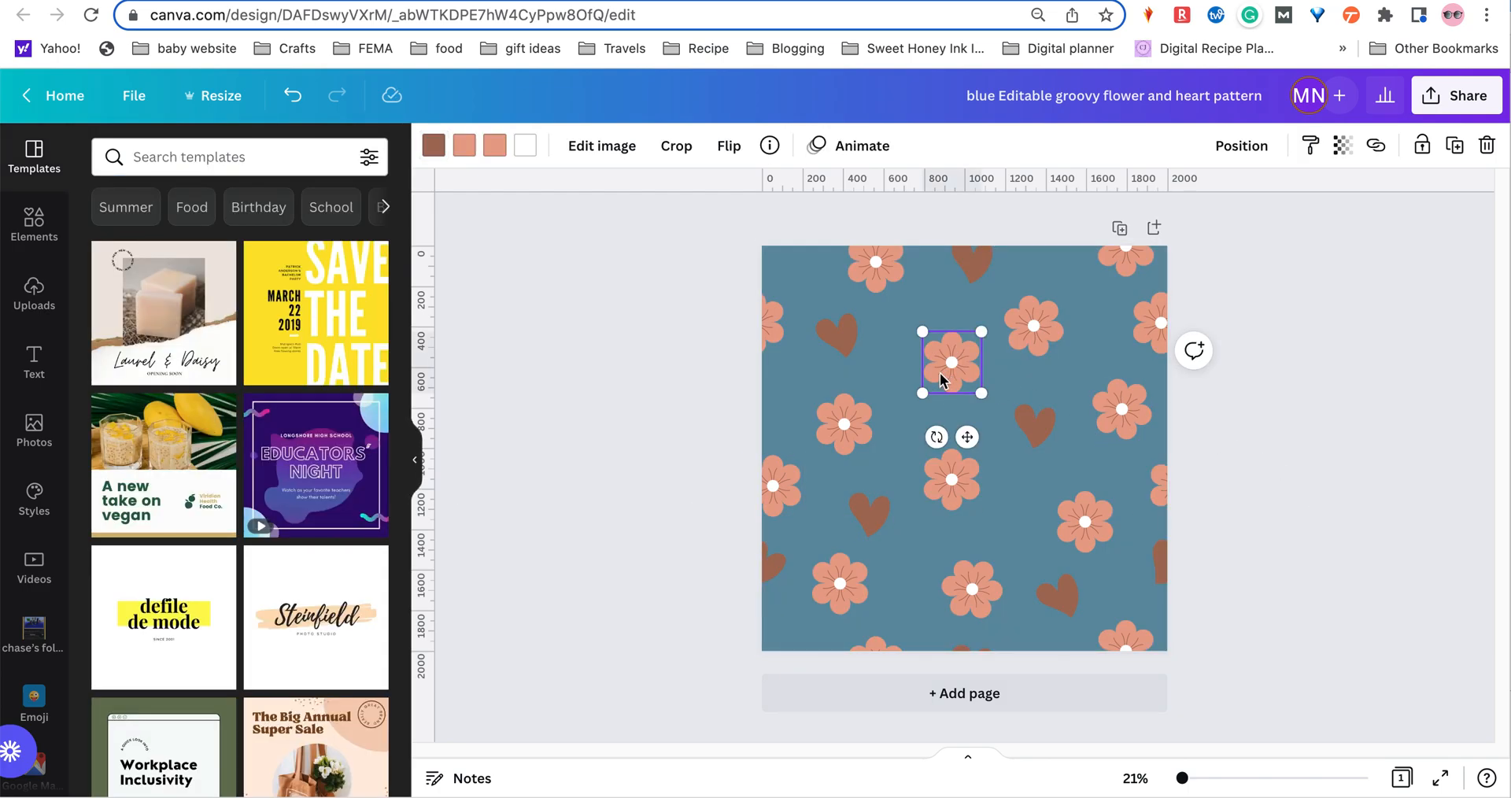
pyautogui.click(849, 427)
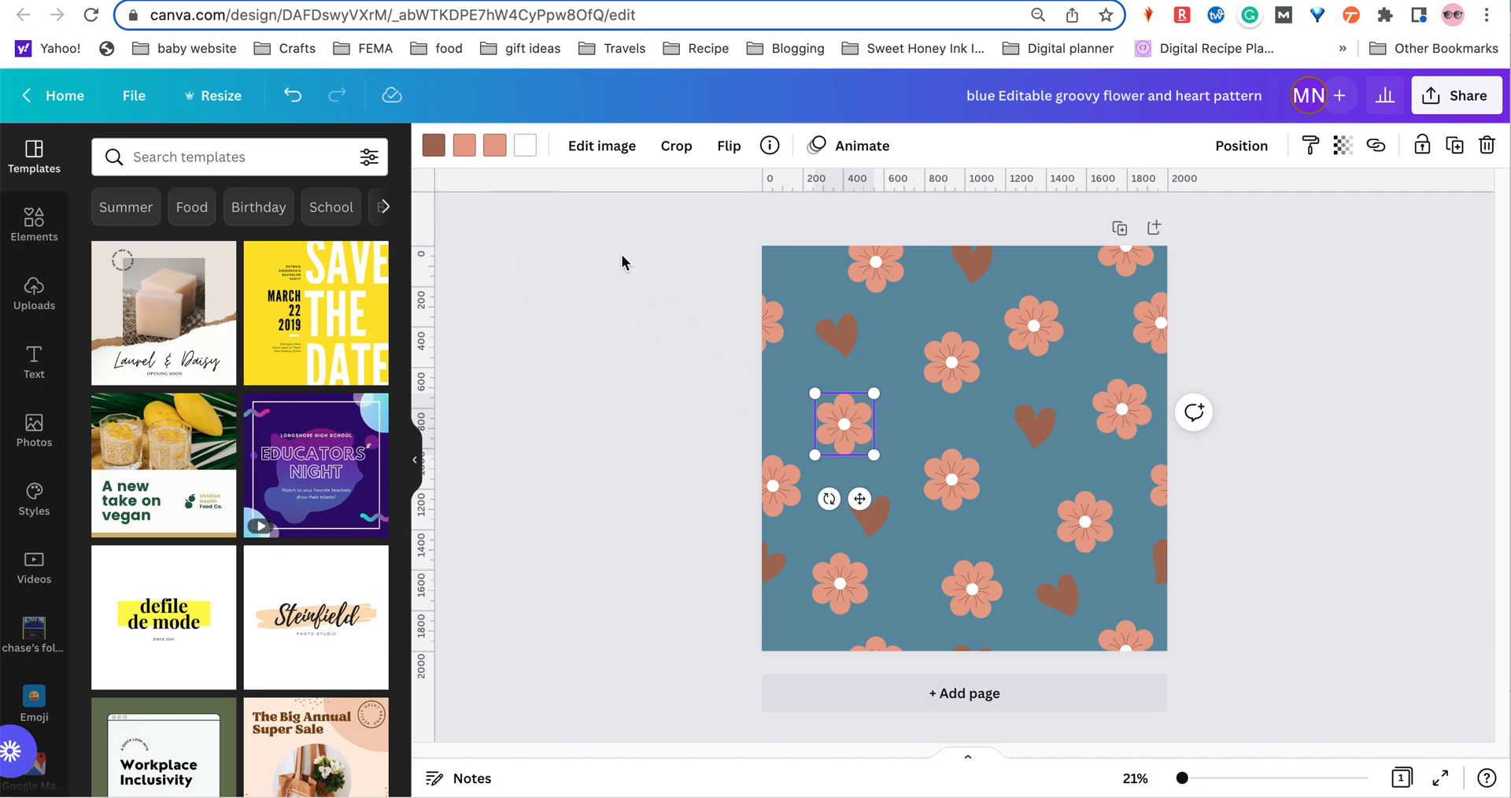
pyautogui.click(464, 145)
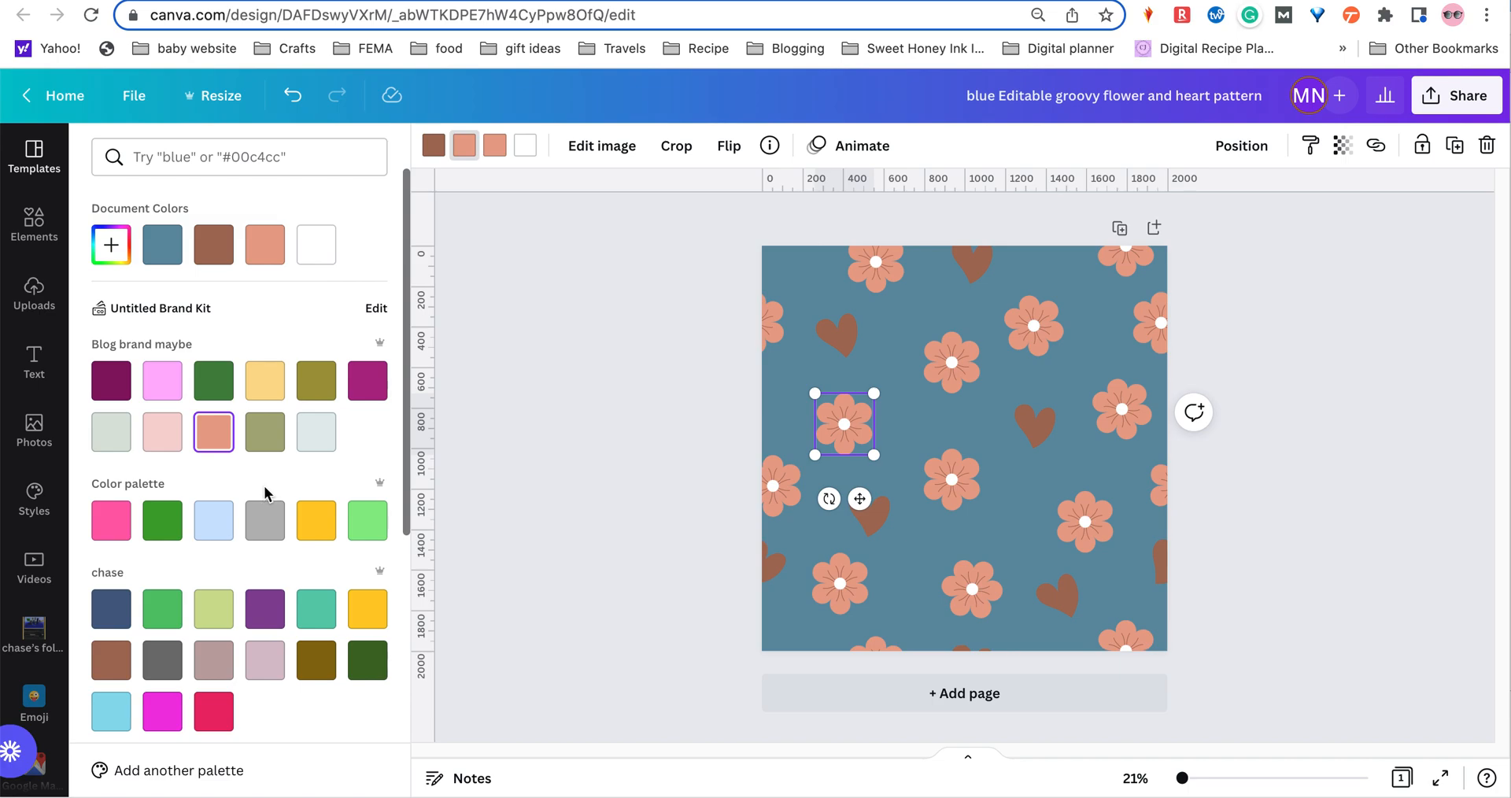
pyautogui.scroll(-5, 263, 485)
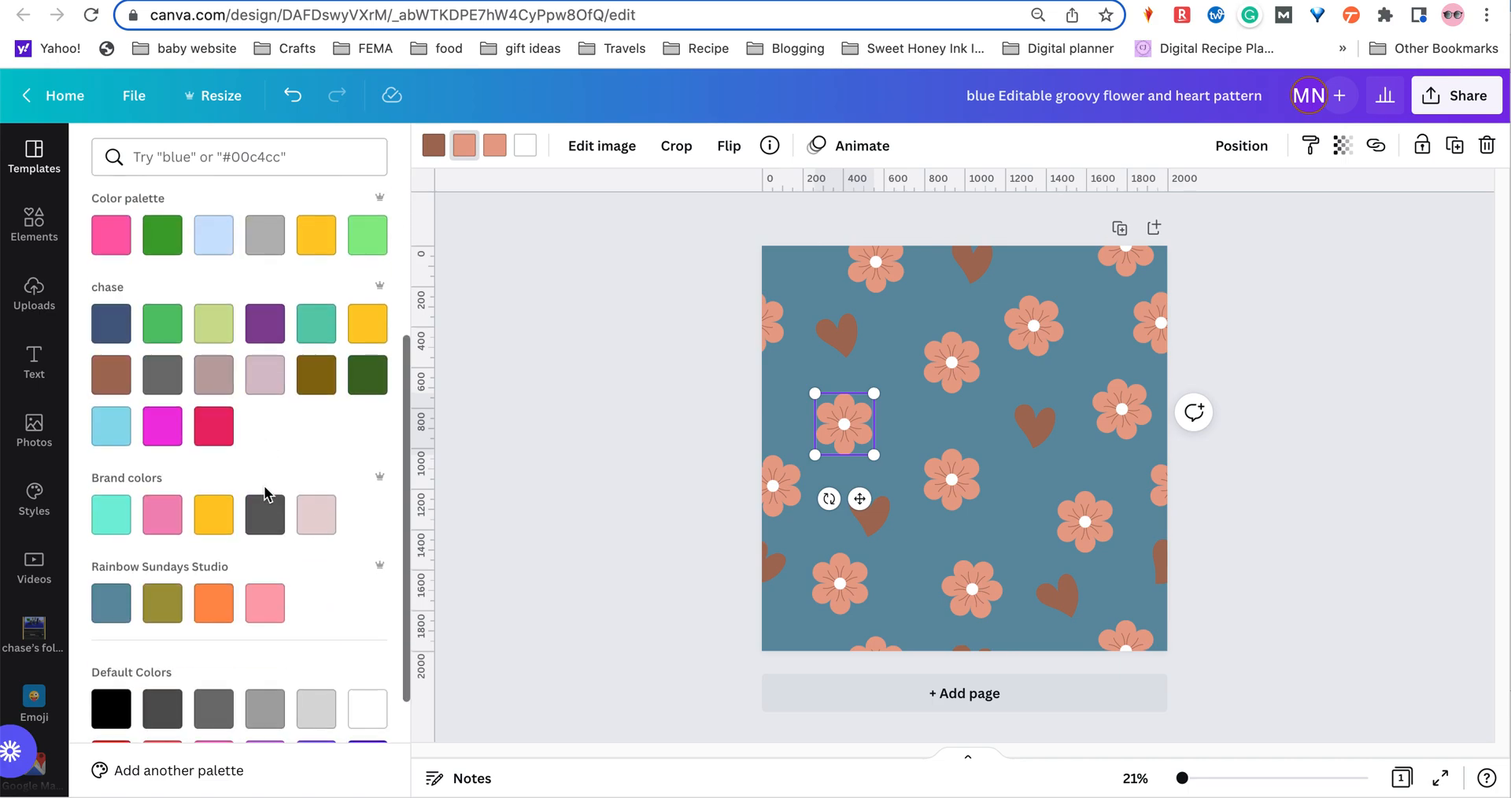
pyautogui.scroll(2, 264, 493)
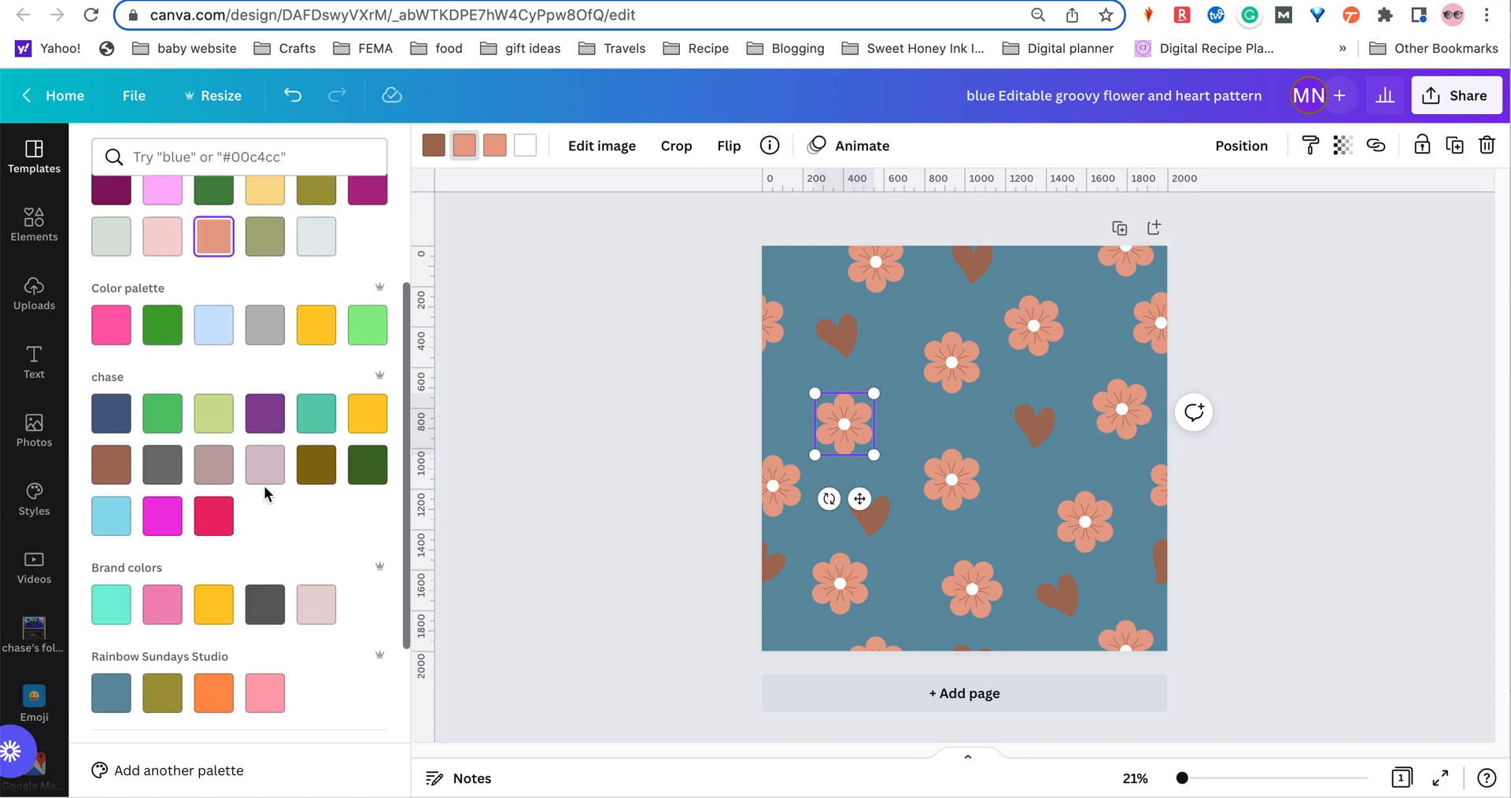
pyautogui.scroll(-4, 264, 493)
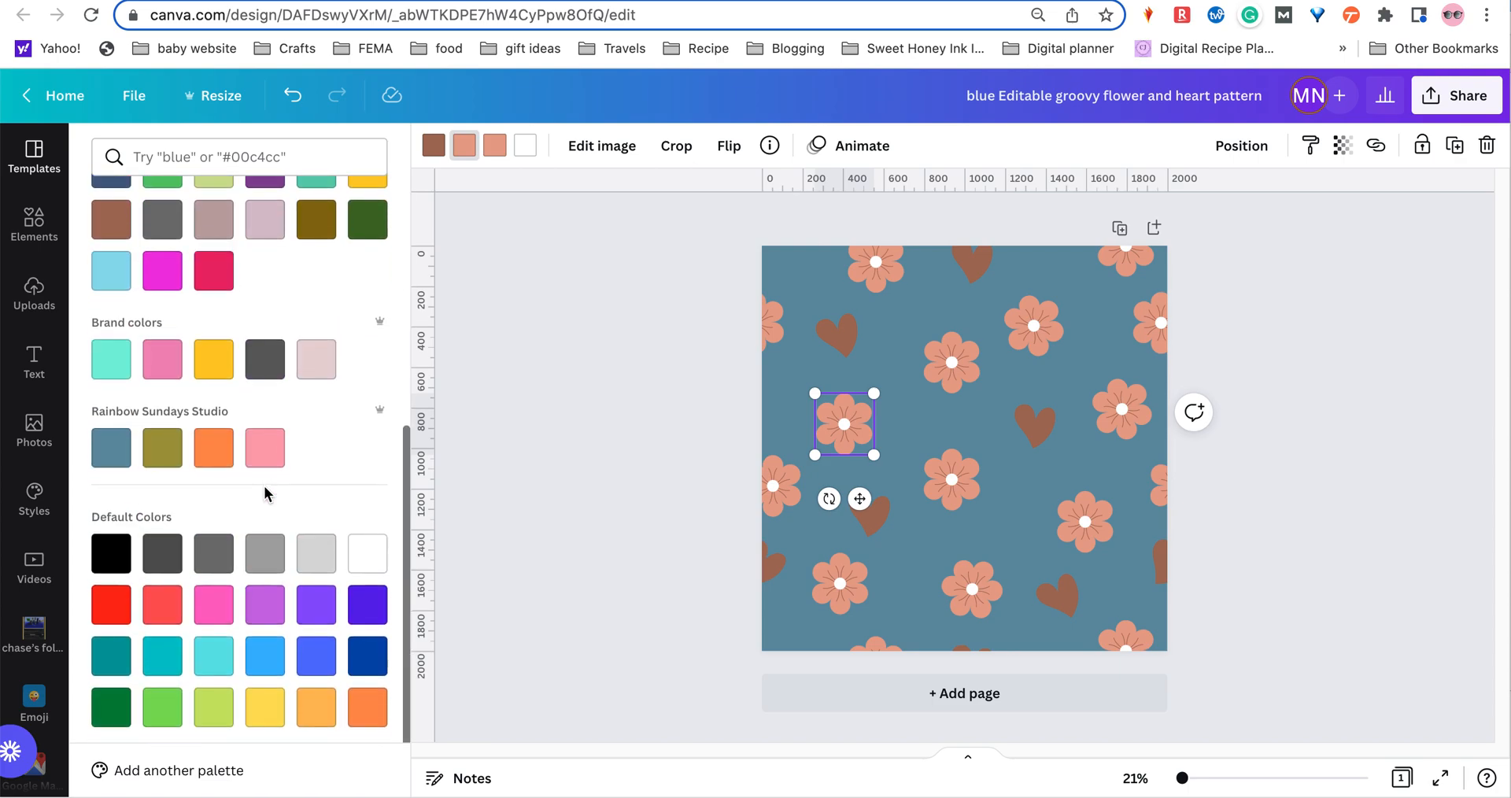
pyautogui.scroll(7, 265, 493)
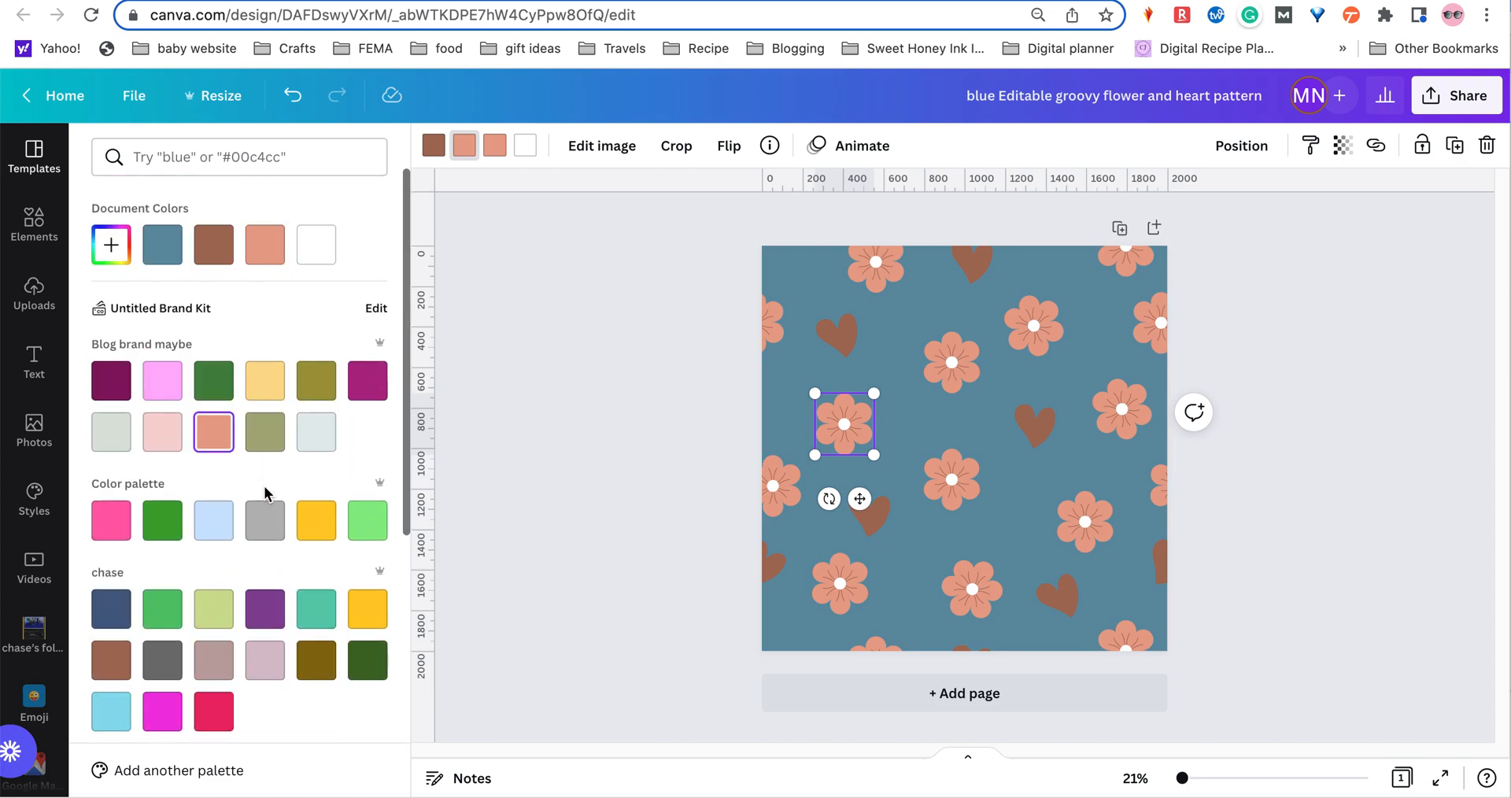
pyautogui.click(314, 394)
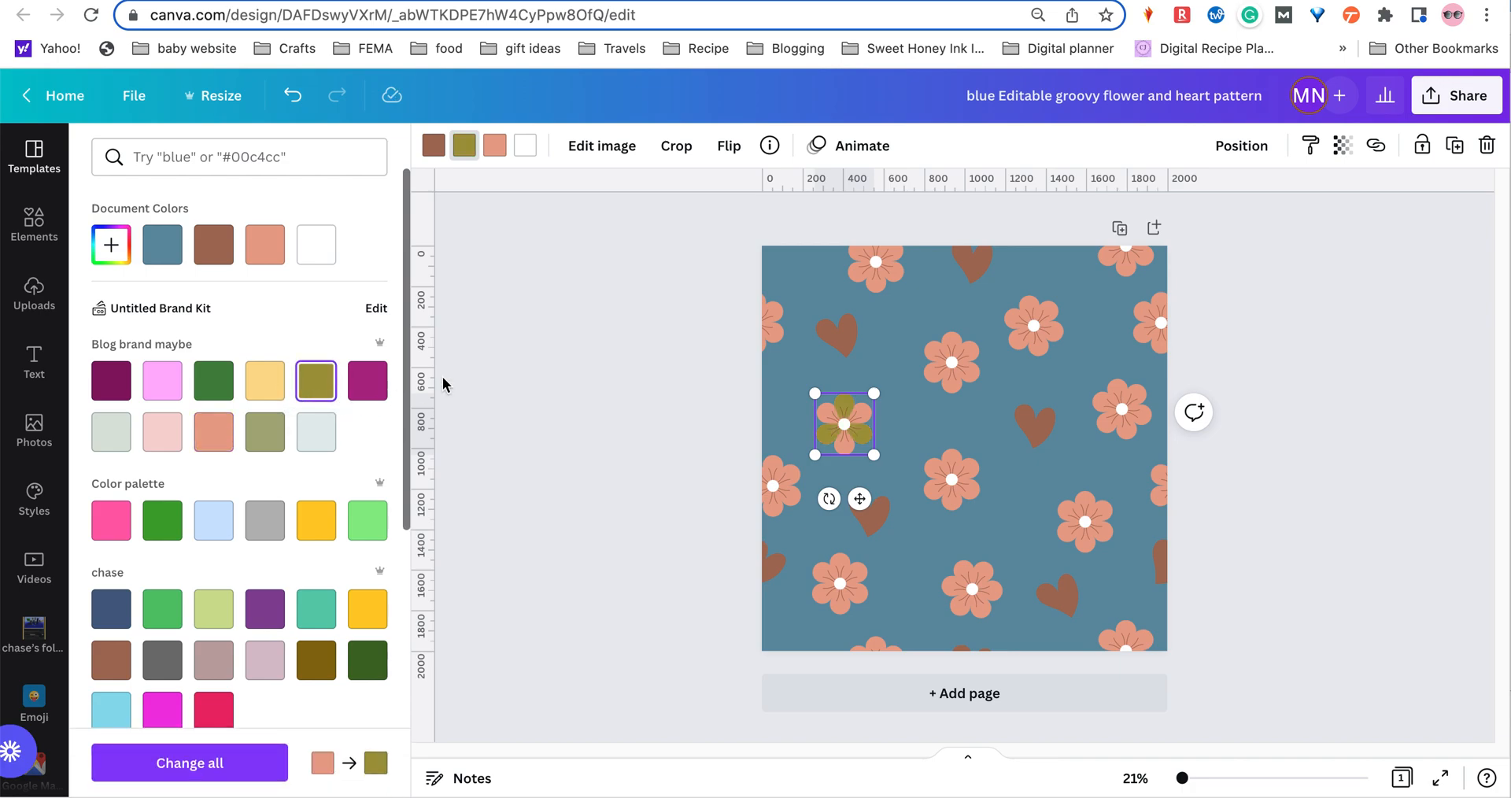
pyautogui.click(495, 144)
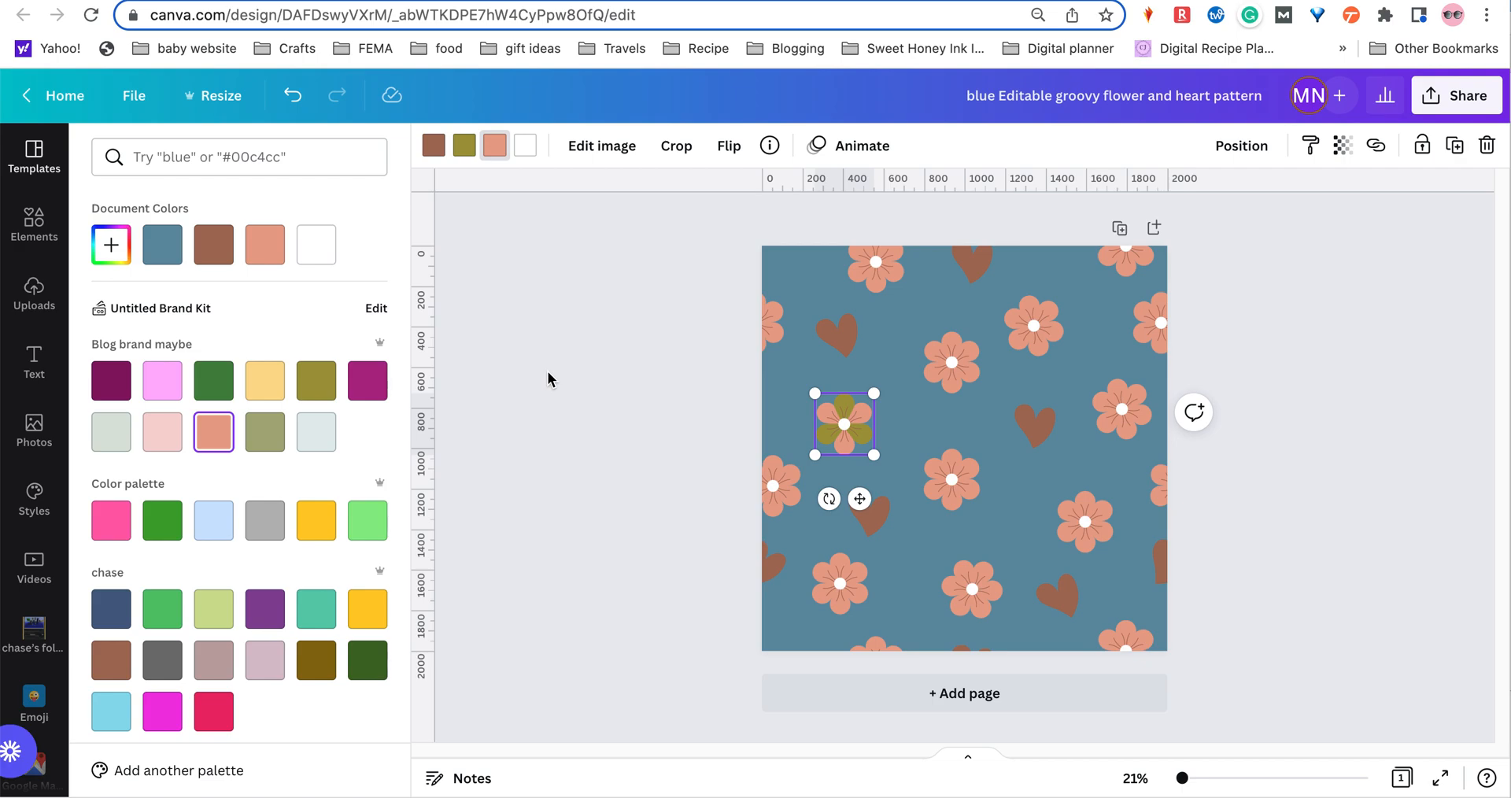
pyautogui.press('super+z')
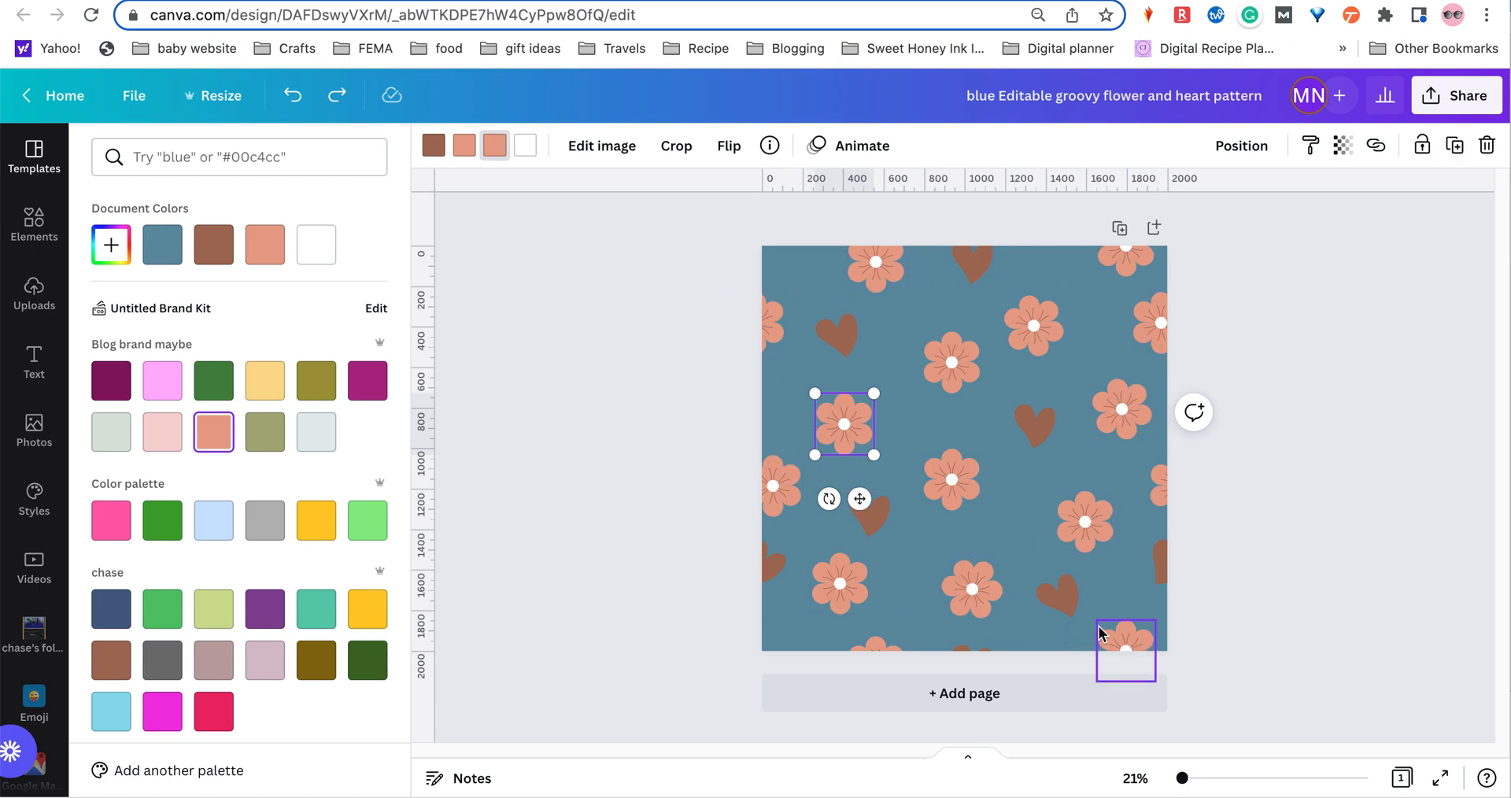
# Recolor the selected flower's second salmon petal color to olive from the Blog brand maybe palette and apply it to all matching colors
pyautogui.click(494, 154)
pyautogui.click(493, 154)
pyautogui.click(316, 394)
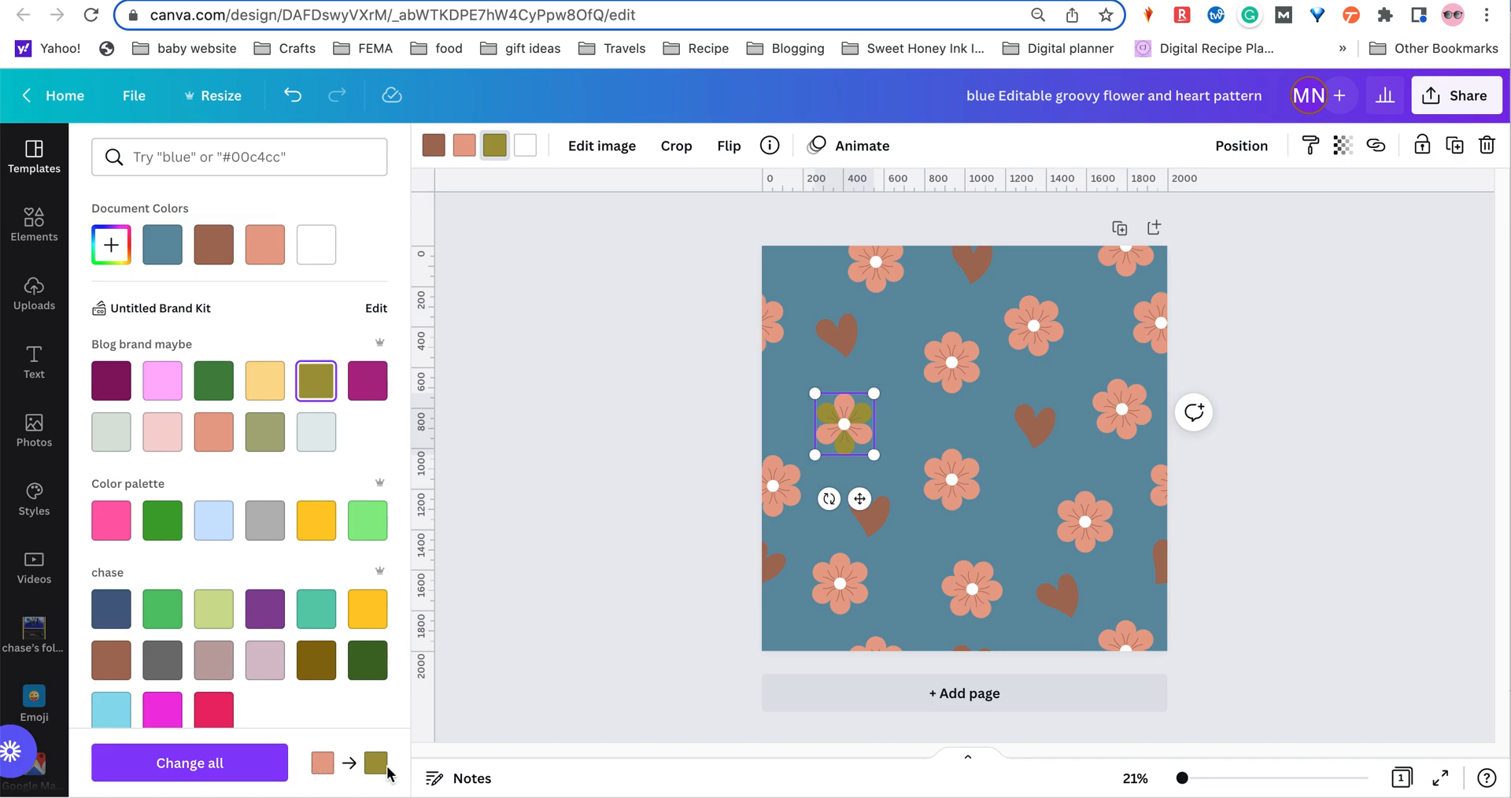
pyautogui.click(224, 767)
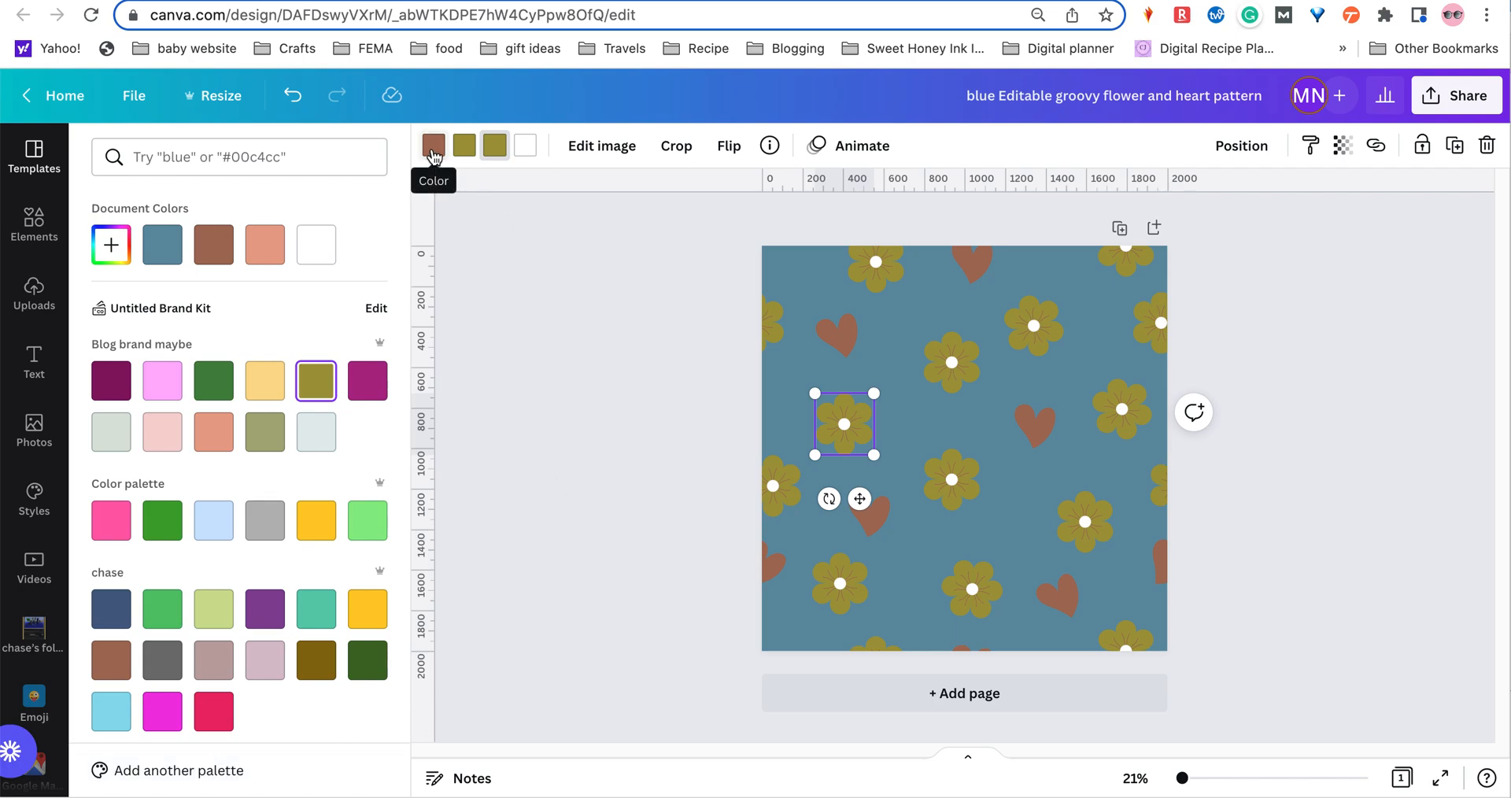
# Change the selected flower's brown line color to white and apply the change to every brown element in the design
pyautogui.click(433, 154)
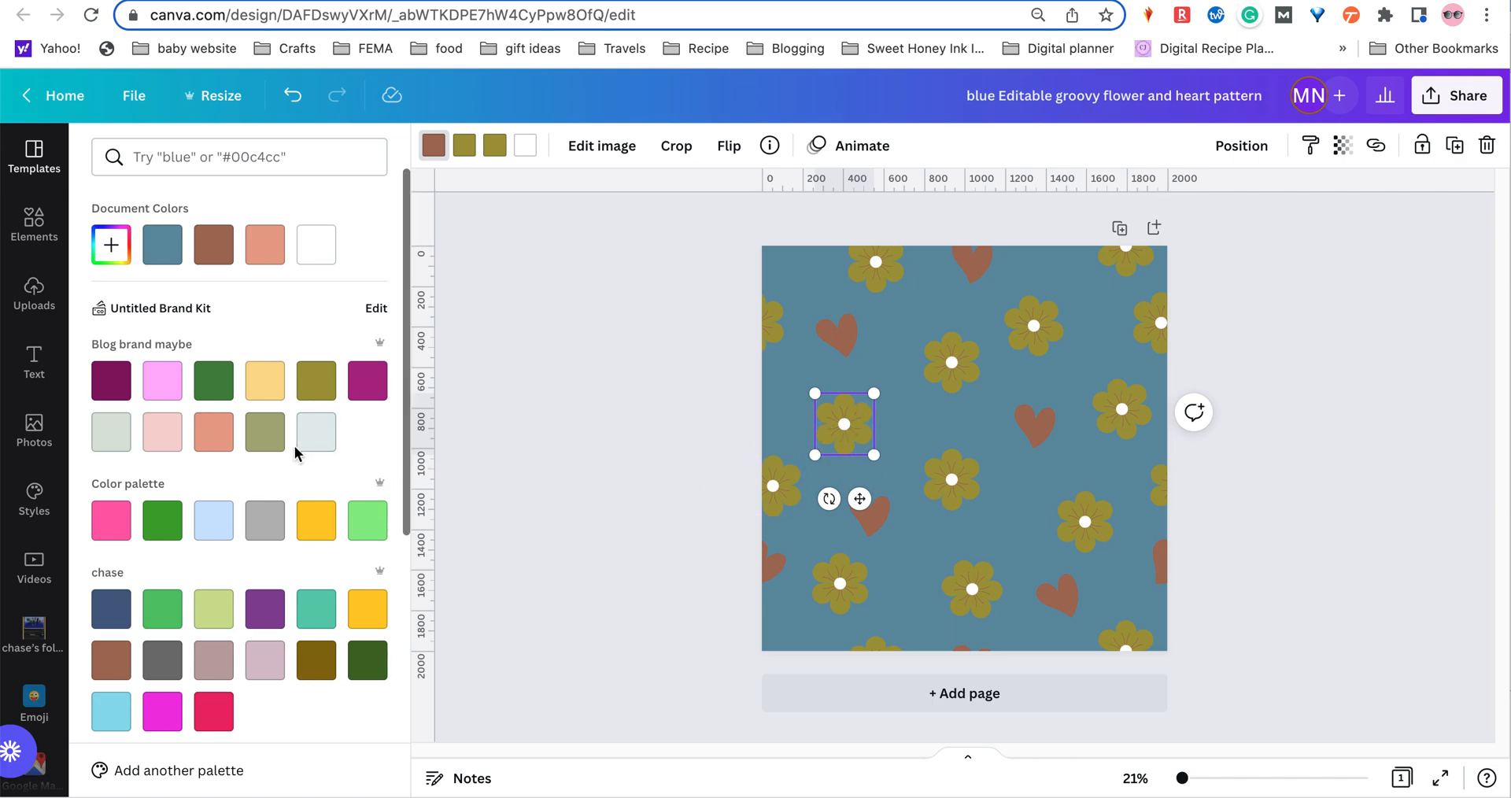
pyautogui.click(318, 249)
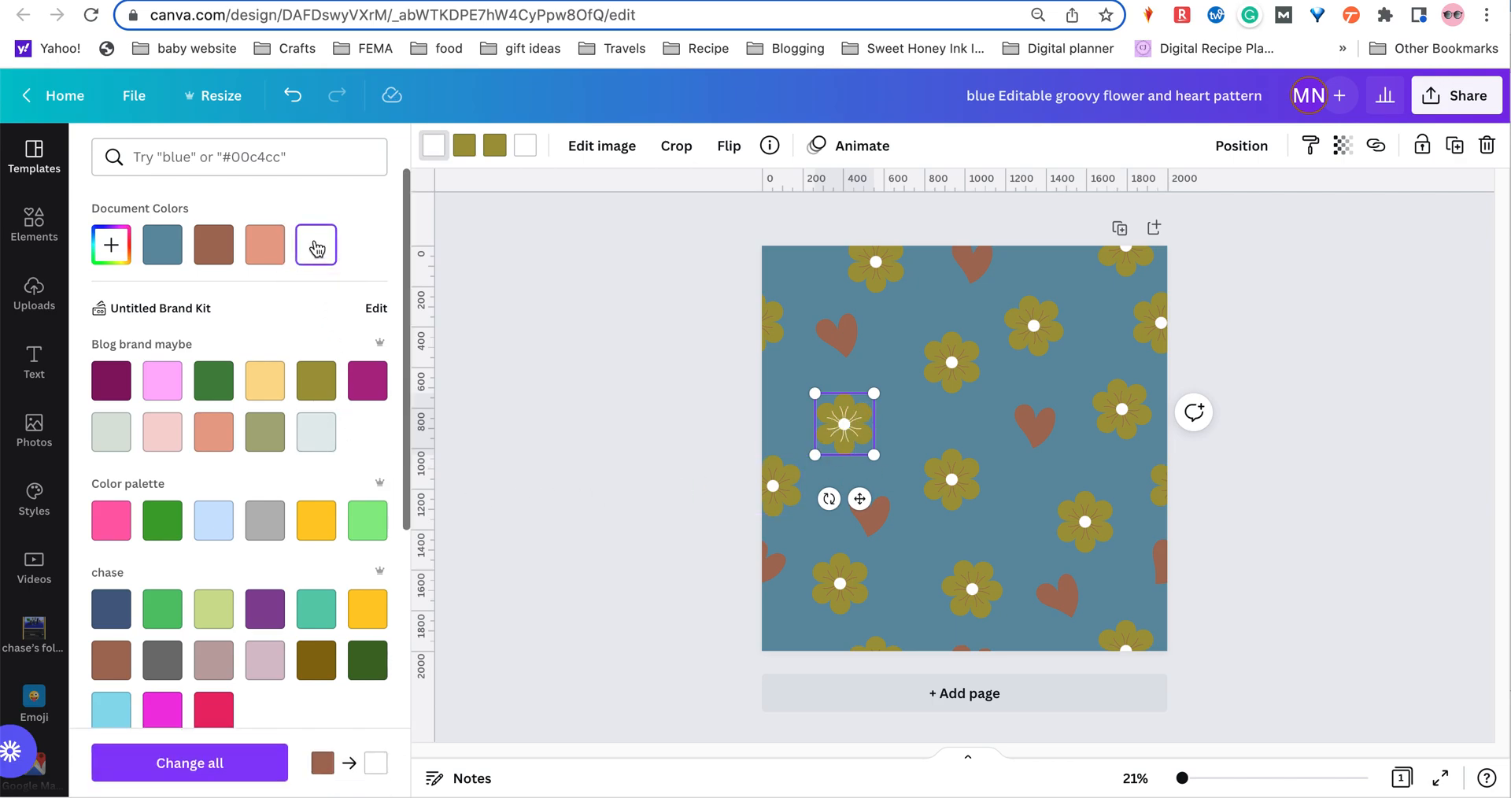
pyautogui.click(189, 765)
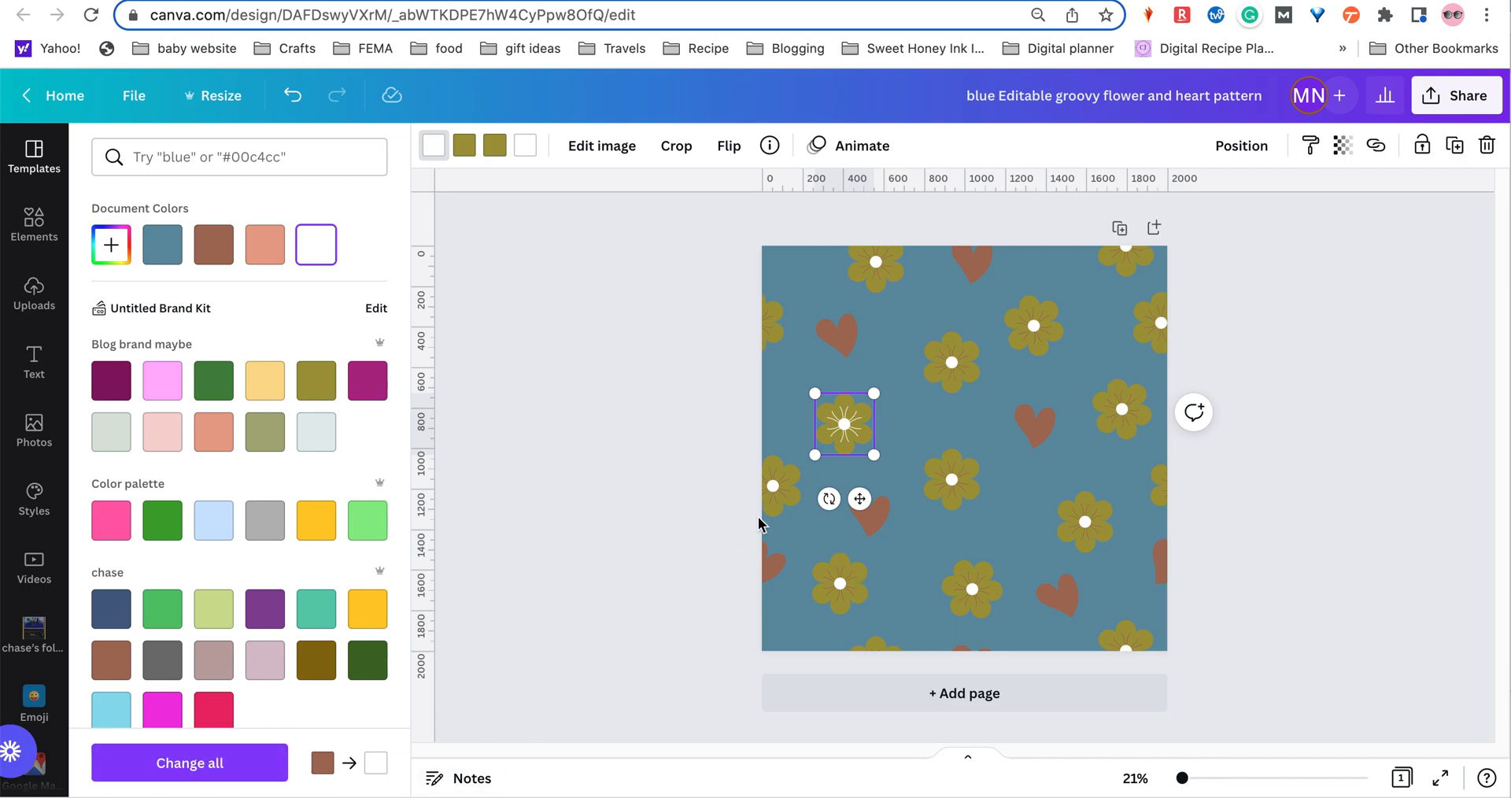
pyautogui.click(206, 765)
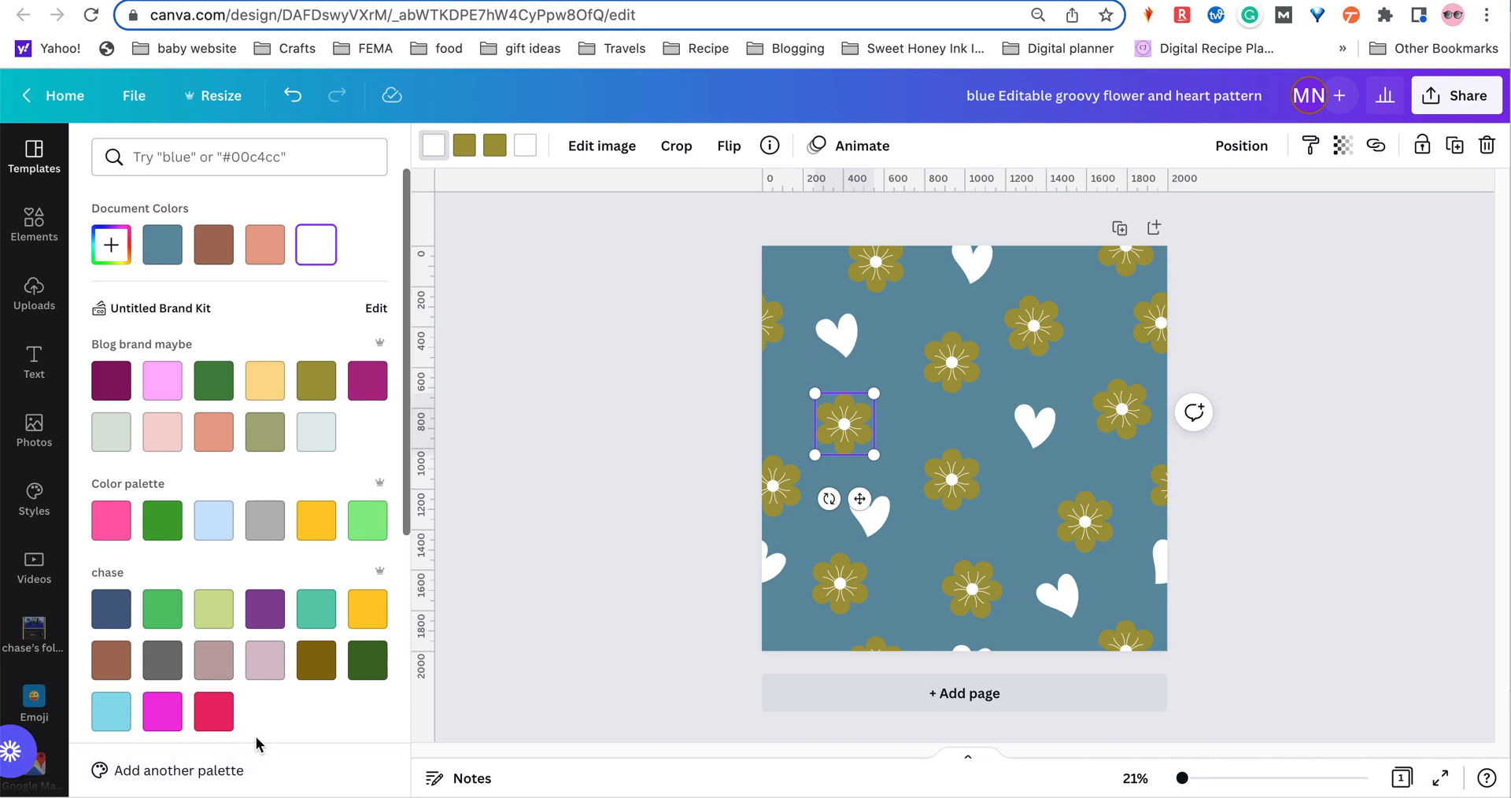
pyautogui.click(1309, 634)
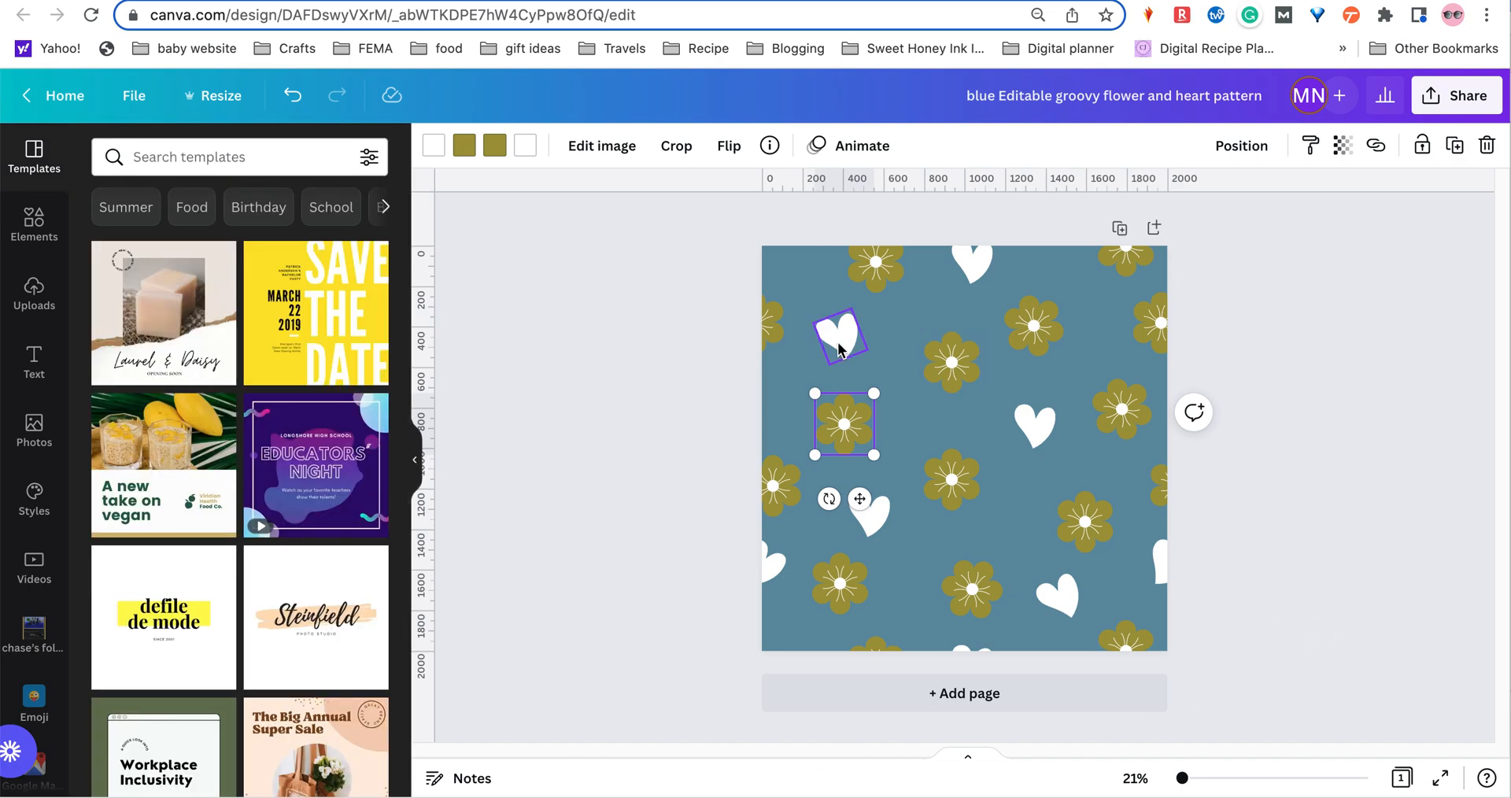
# Recolor the upper-left heart and the heart cut off by the left edge to light pink from the Blog brand maybe palette
pyautogui.click(839, 351)
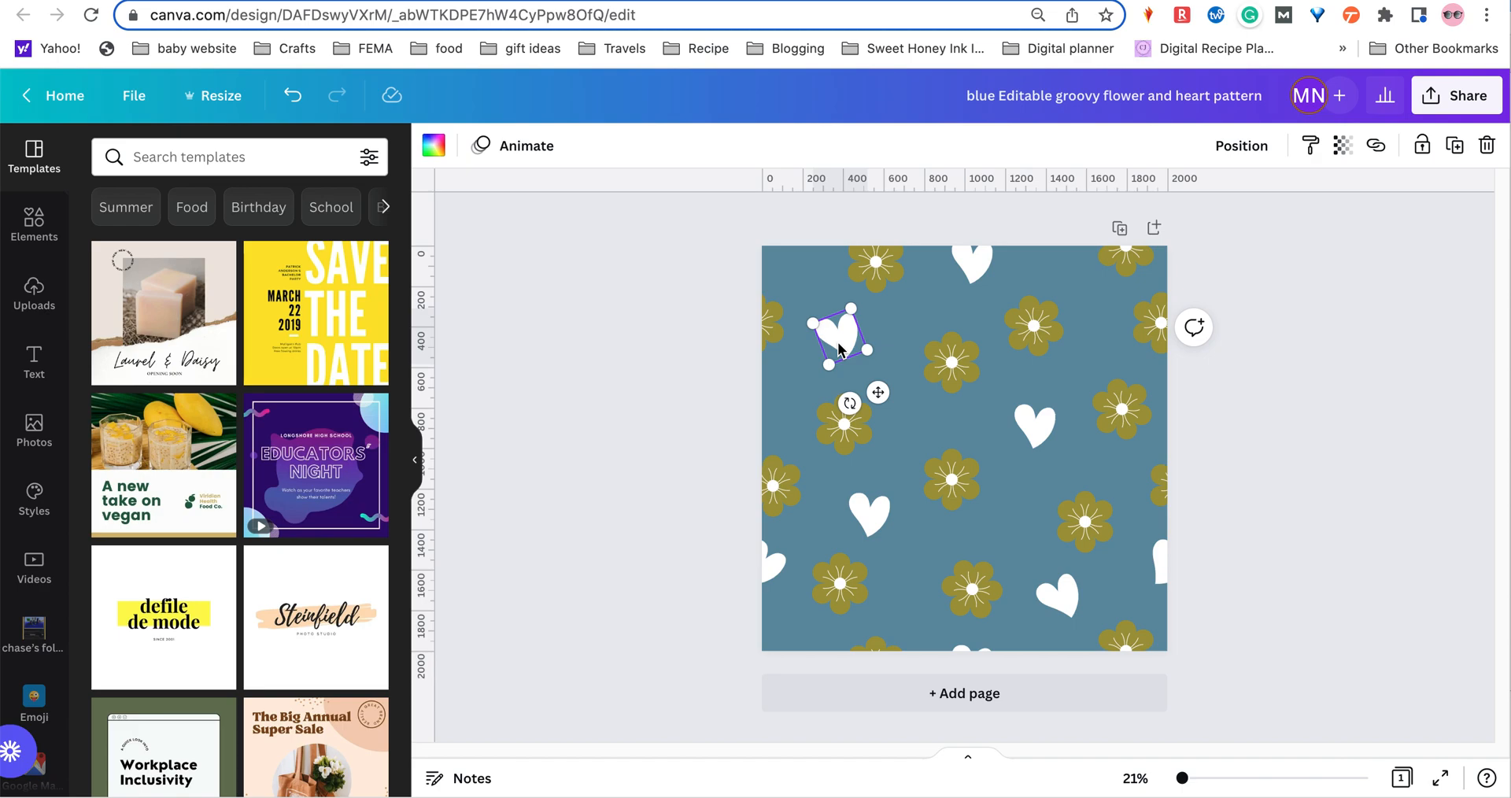
pyautogui.click(434, 145)
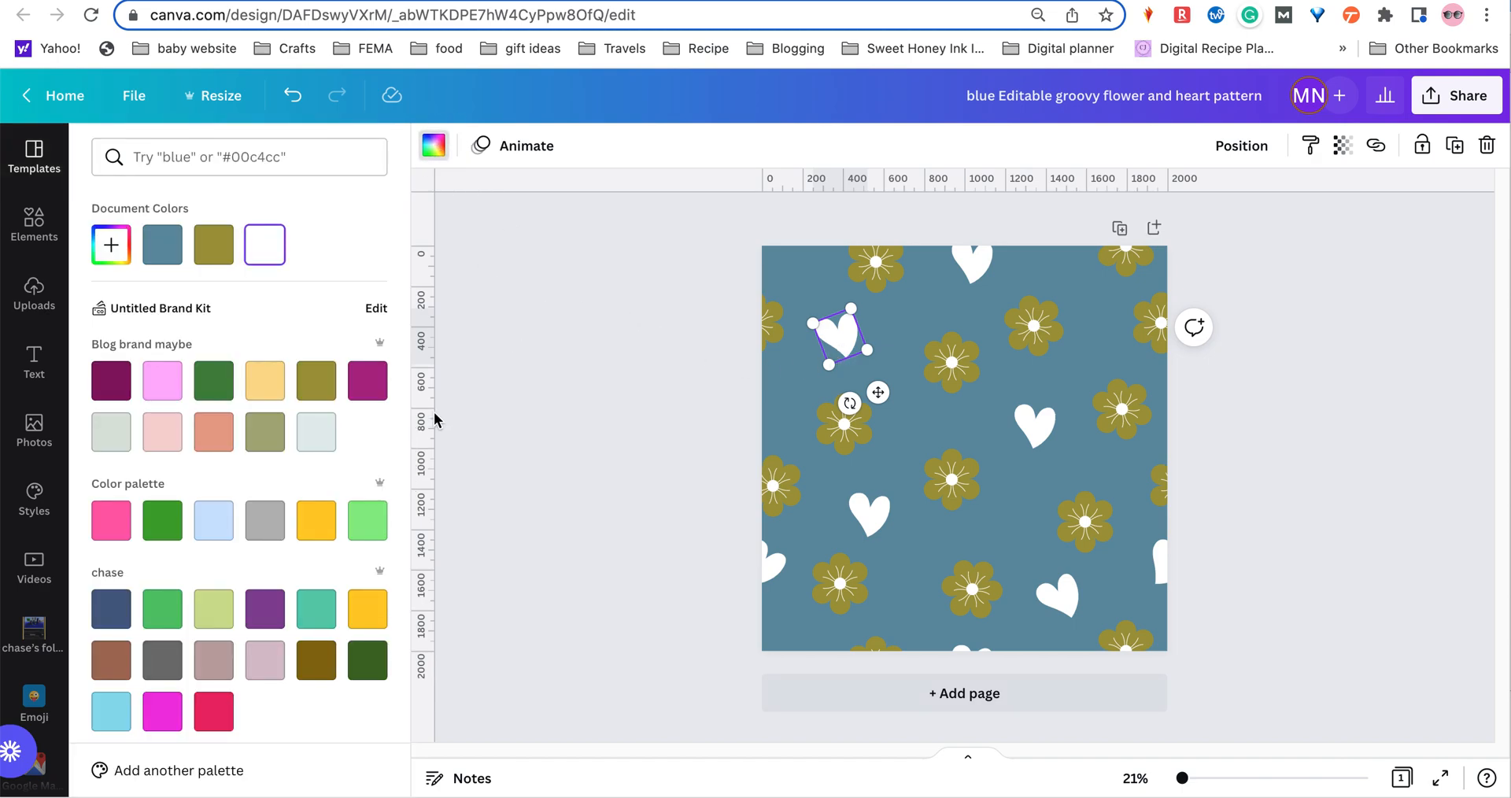
pyautogui.click(162, 433)
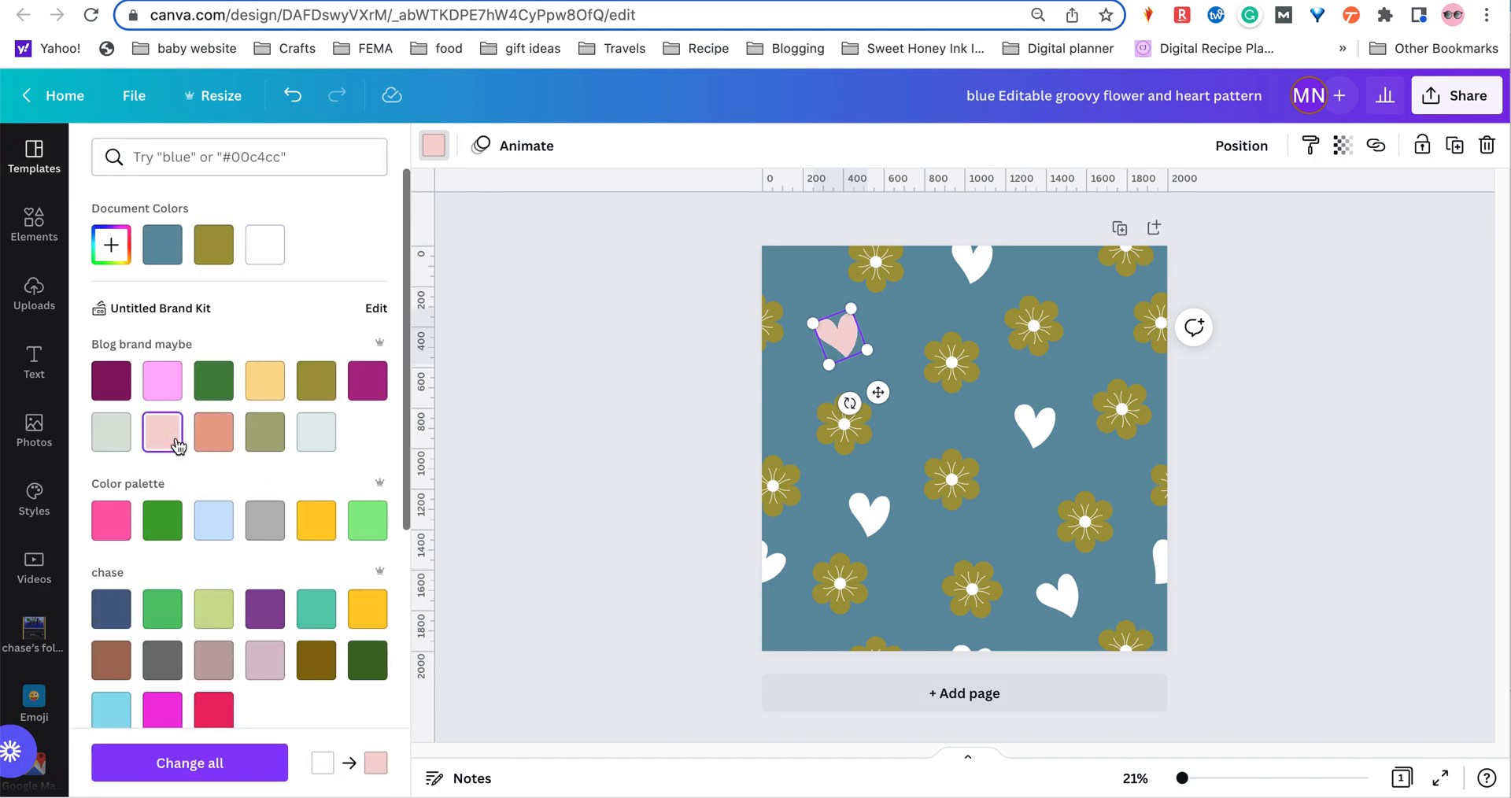
pyautogui.click(767, 577)
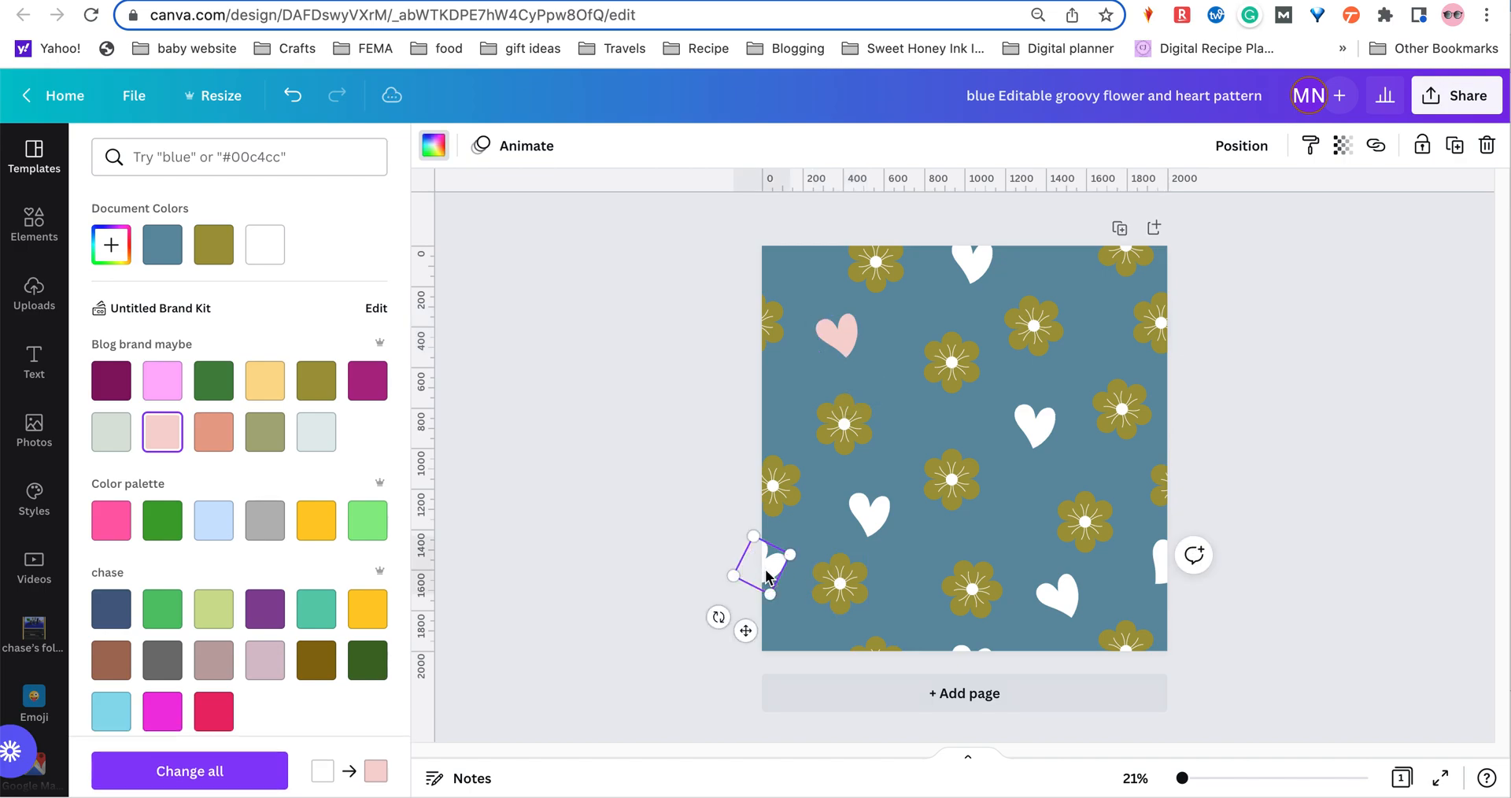
pyautogui.click(172, 431)
# Select the three white inner hearts plus those at the top and right edges together and recolor them light pink
pyautogui.click(869, 513)
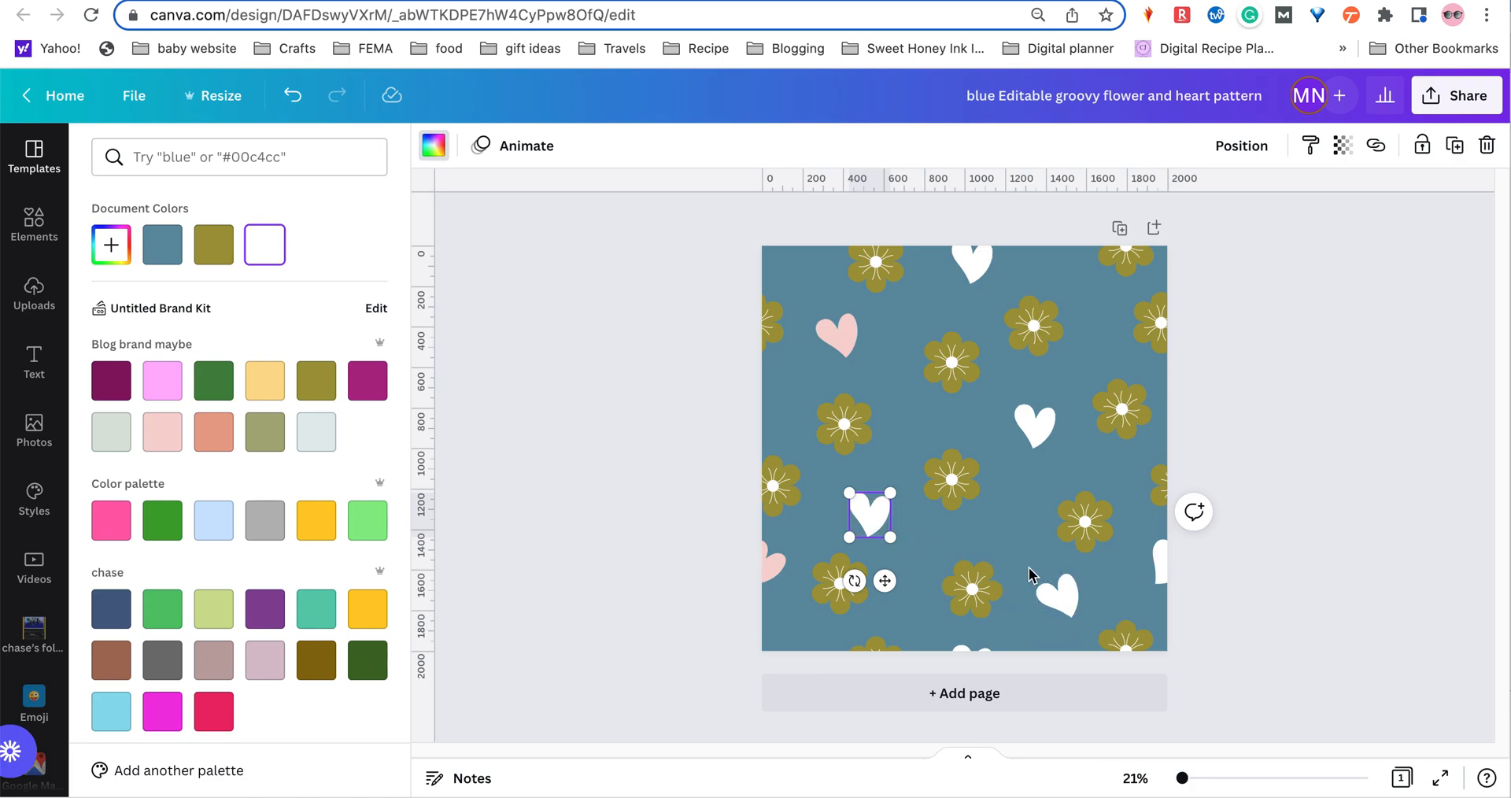
pyautogui.keyDown('shift'); pyautogui.click(1053, 589); pyautogui.keyUp('shift')
pyautogui.keyDown('shift'); pyautogui.click(1031, 410); pyautogui.keyUp('shift')
pyautogui.keyDown('shift'); pyautogui.click(972, 264); pyautogui.keyUp('shift')
pyautogui.keyDown('shift'); pyautogui.click(1161, 564); pyautogui.keyUp('shift')
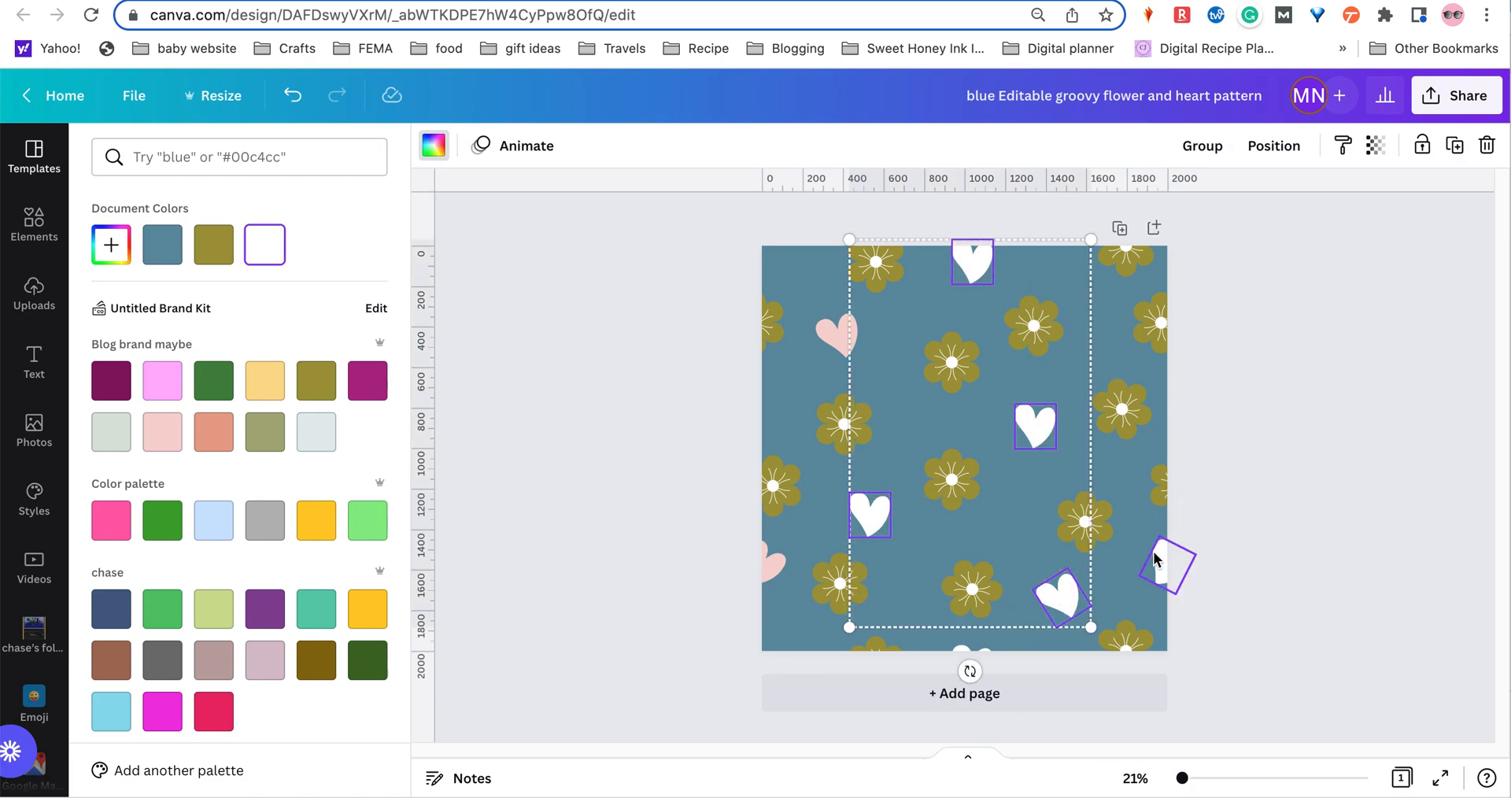
pyautogui.click(163, 432)
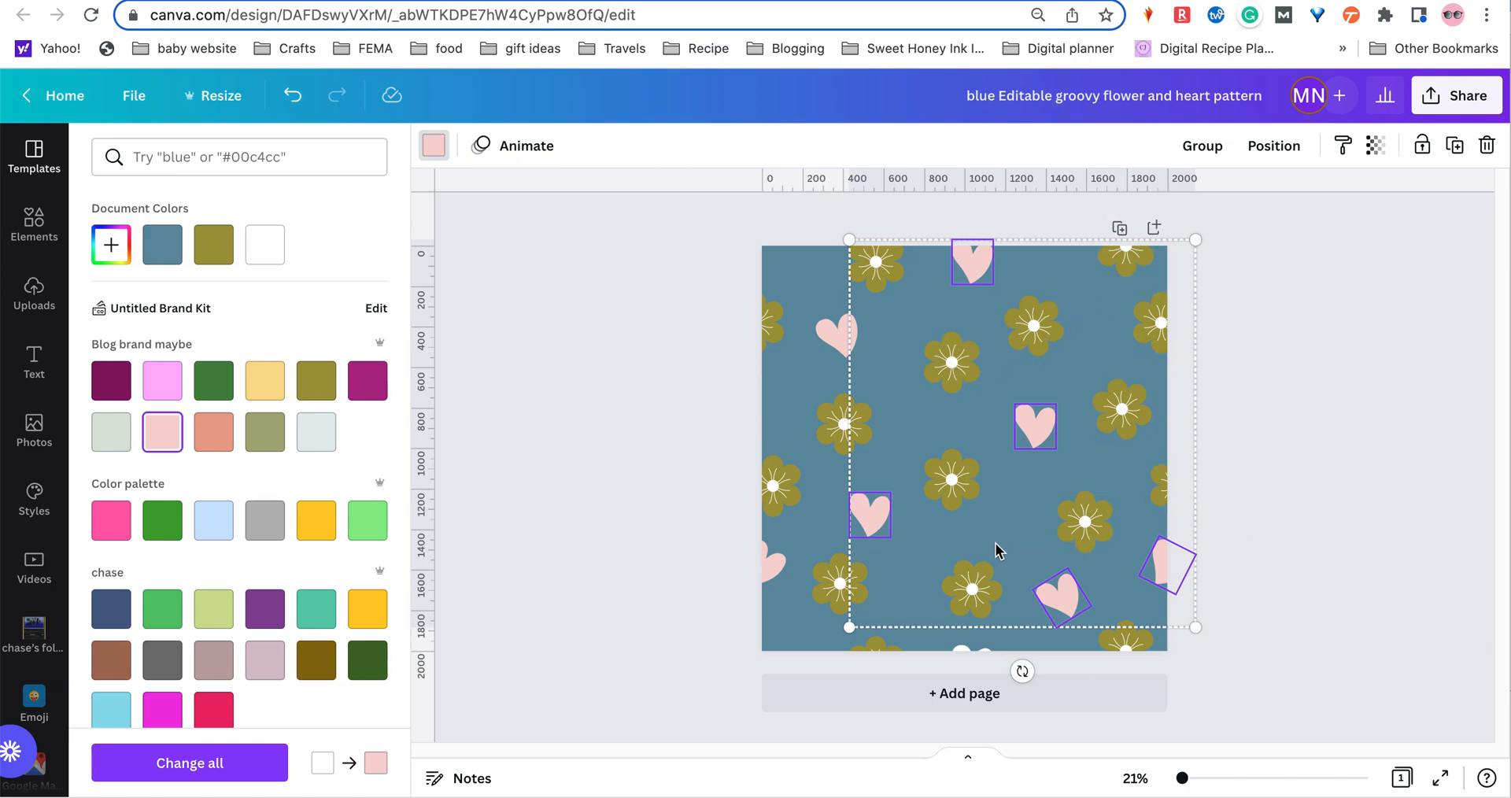
pyautogui.click(718, 607)
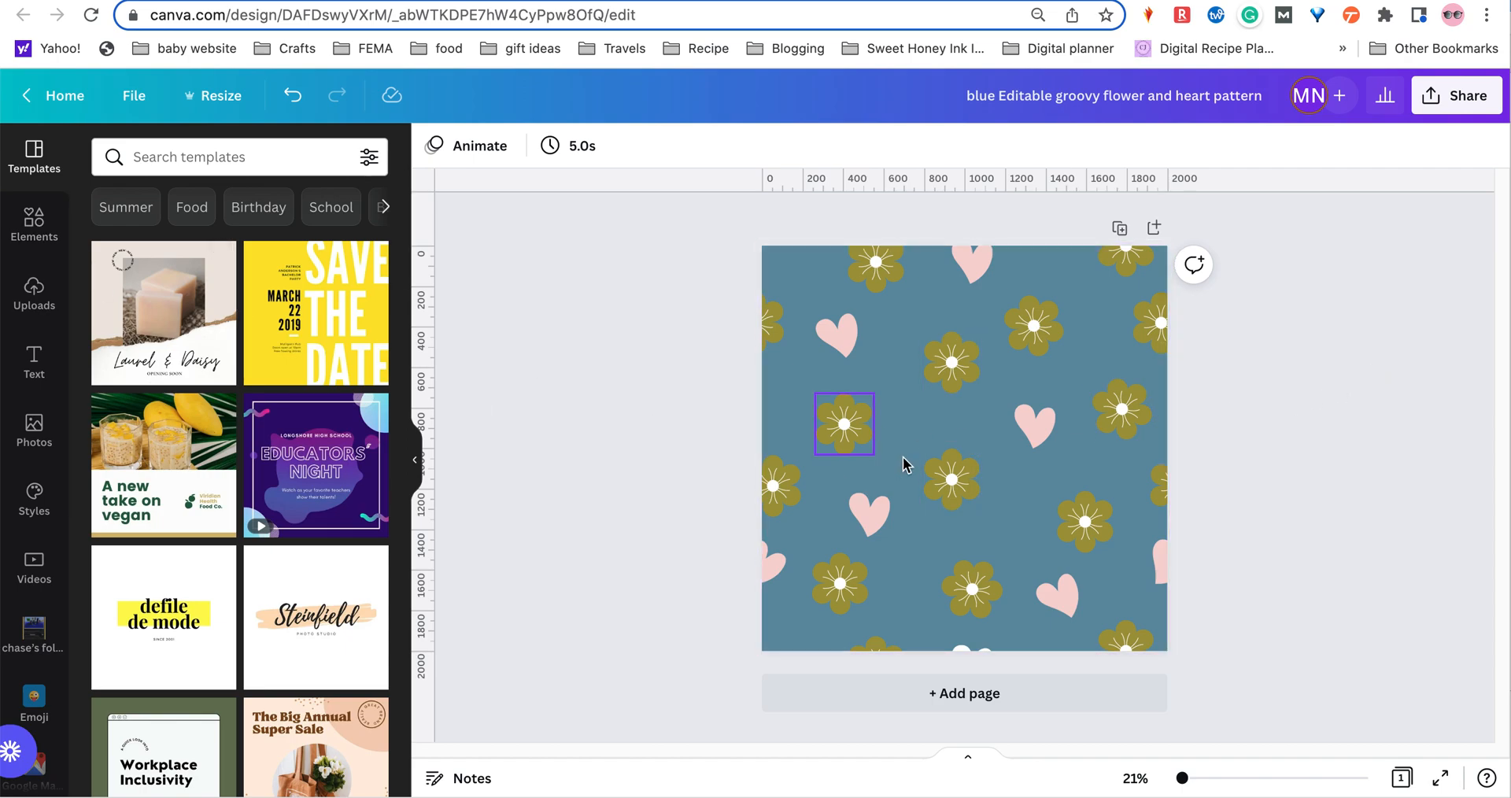
# Search the elements for "star" and add the sharp five-pointed star shape to the design
pyautogui.click(34, 224)
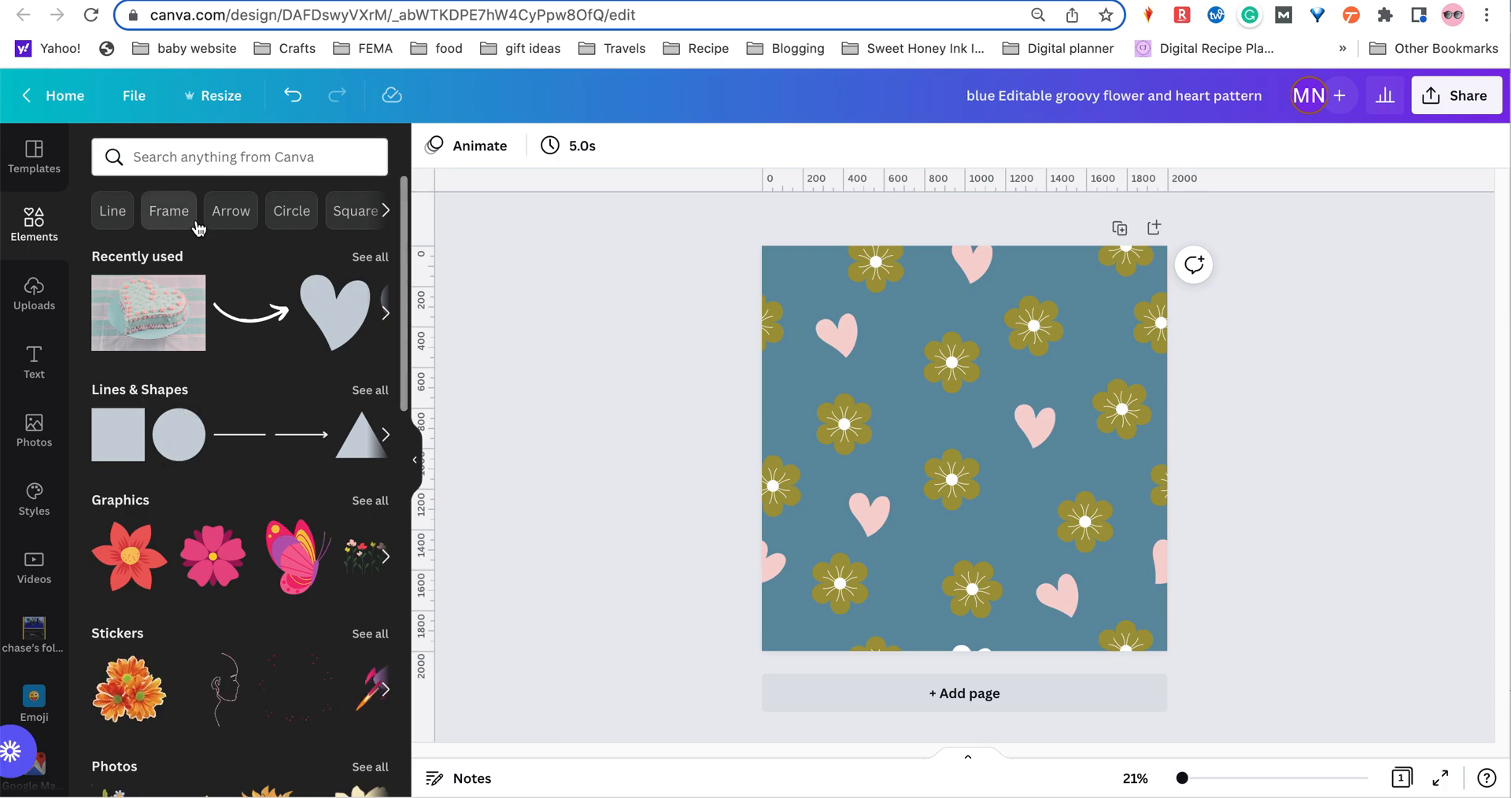
pyautogui.click(207, 166)
pyautogui.write('star')
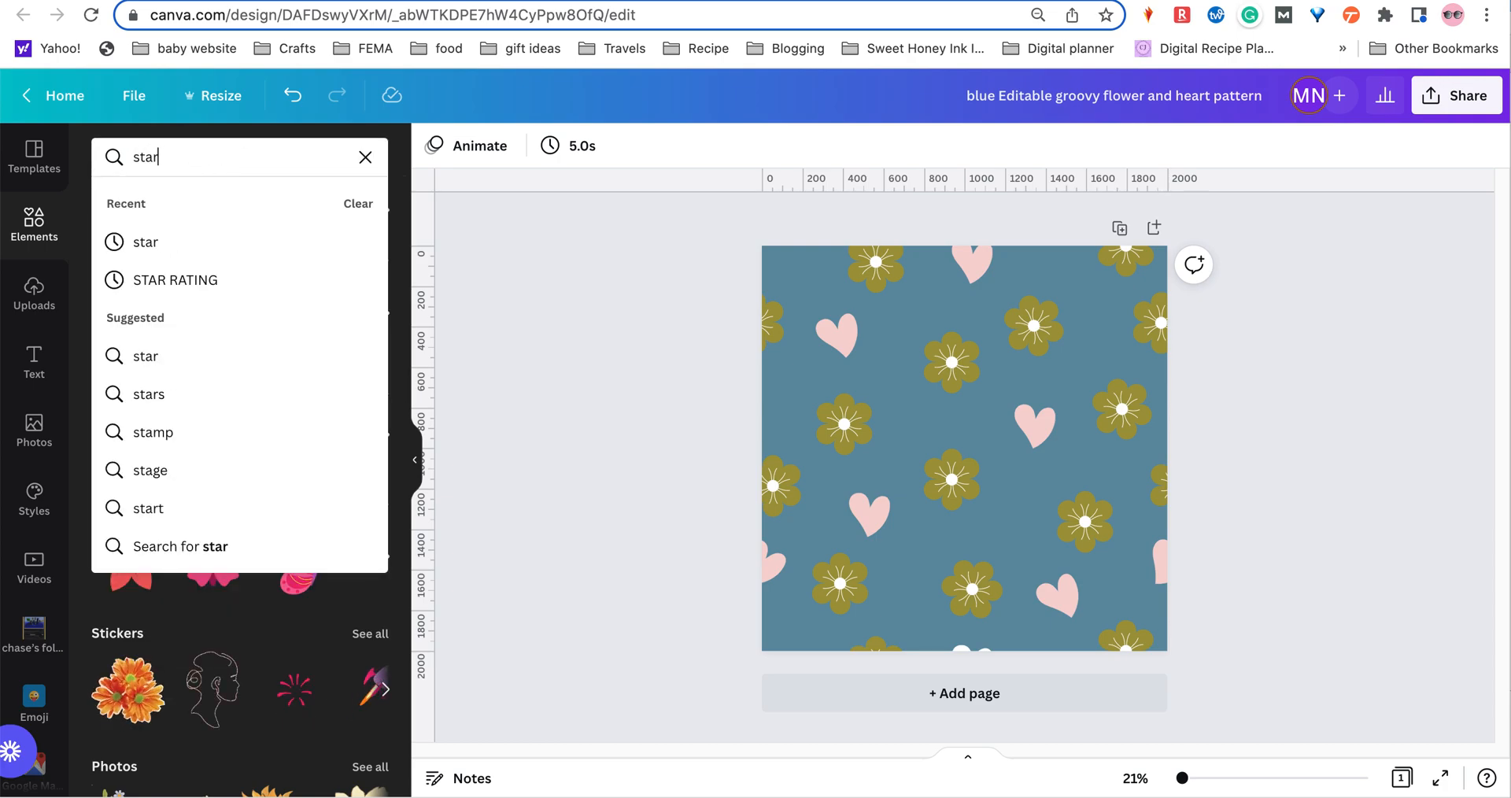
pyautogui.press('Return')
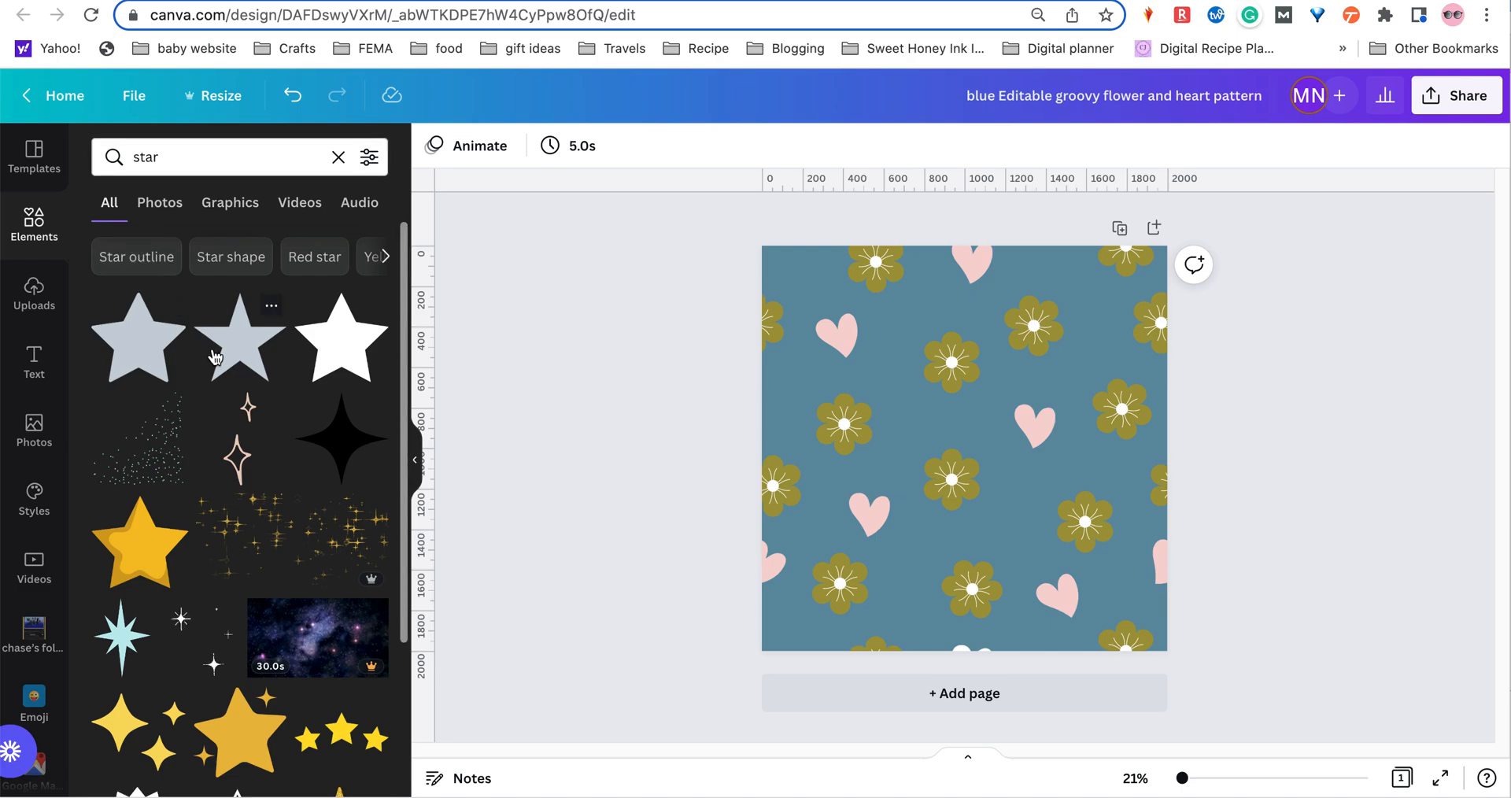
pyautogui.click(239, 352)
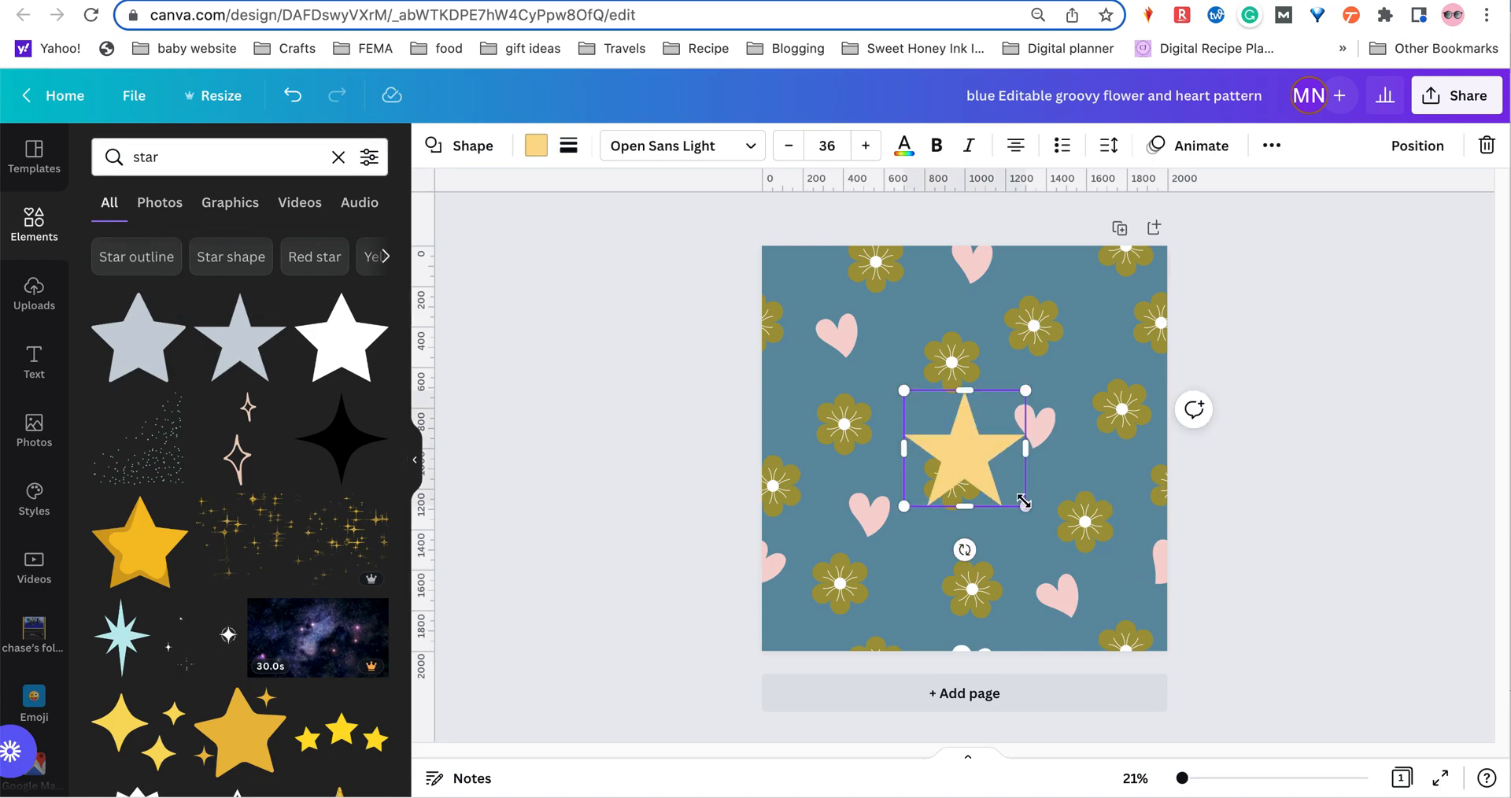
# Shrink the yellow star to a small accent between the central flowers and recolor it pale blue-gray from the Blog brand maybe palette
pyautogui.moveTo(1024, 506); pyautogui.dragTo(966, 446)
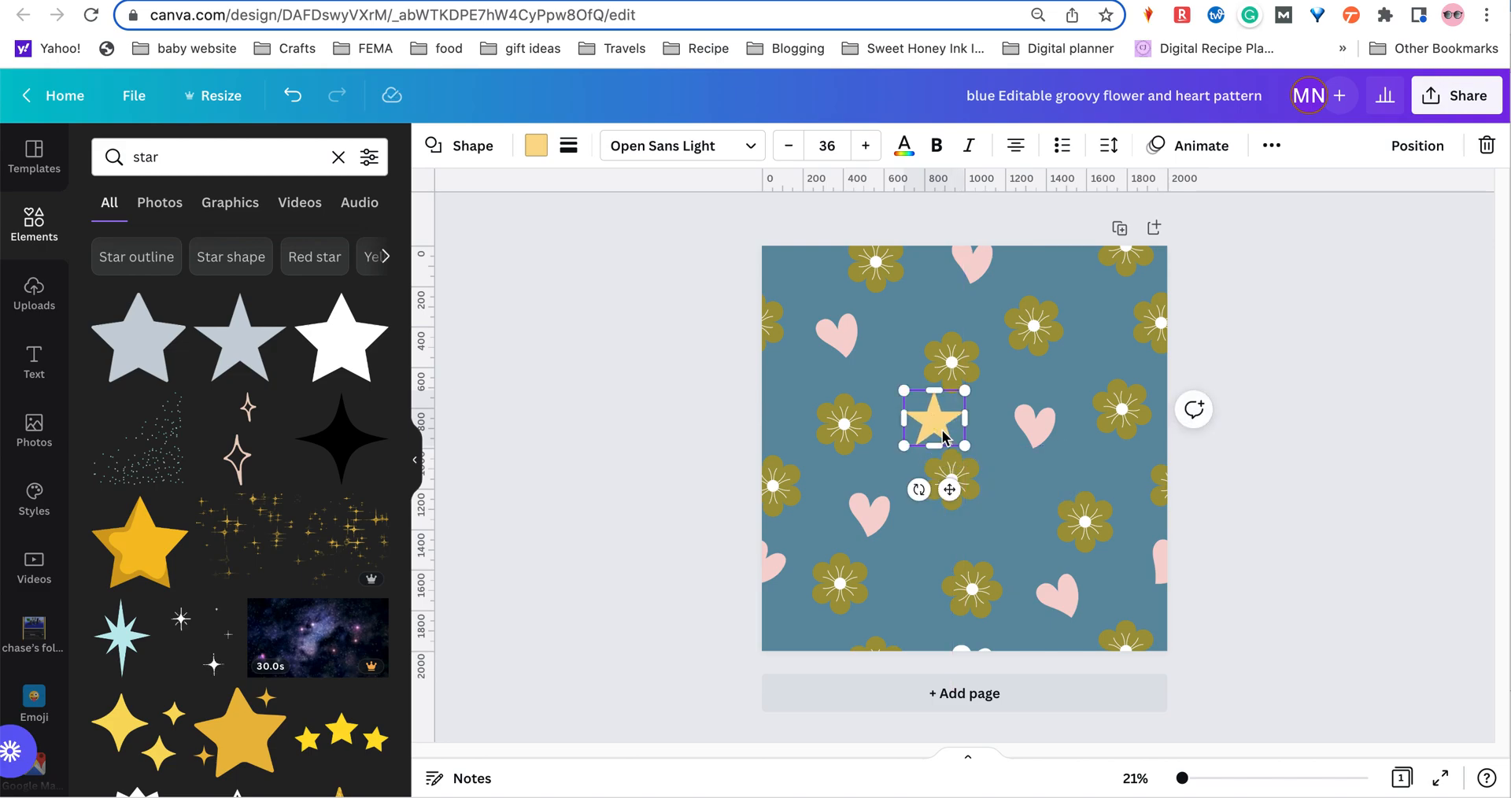
pyautogui.moveTo(964, 391); pyautogui.dragTo(930, 416)
pyautogui.click(536, 146)
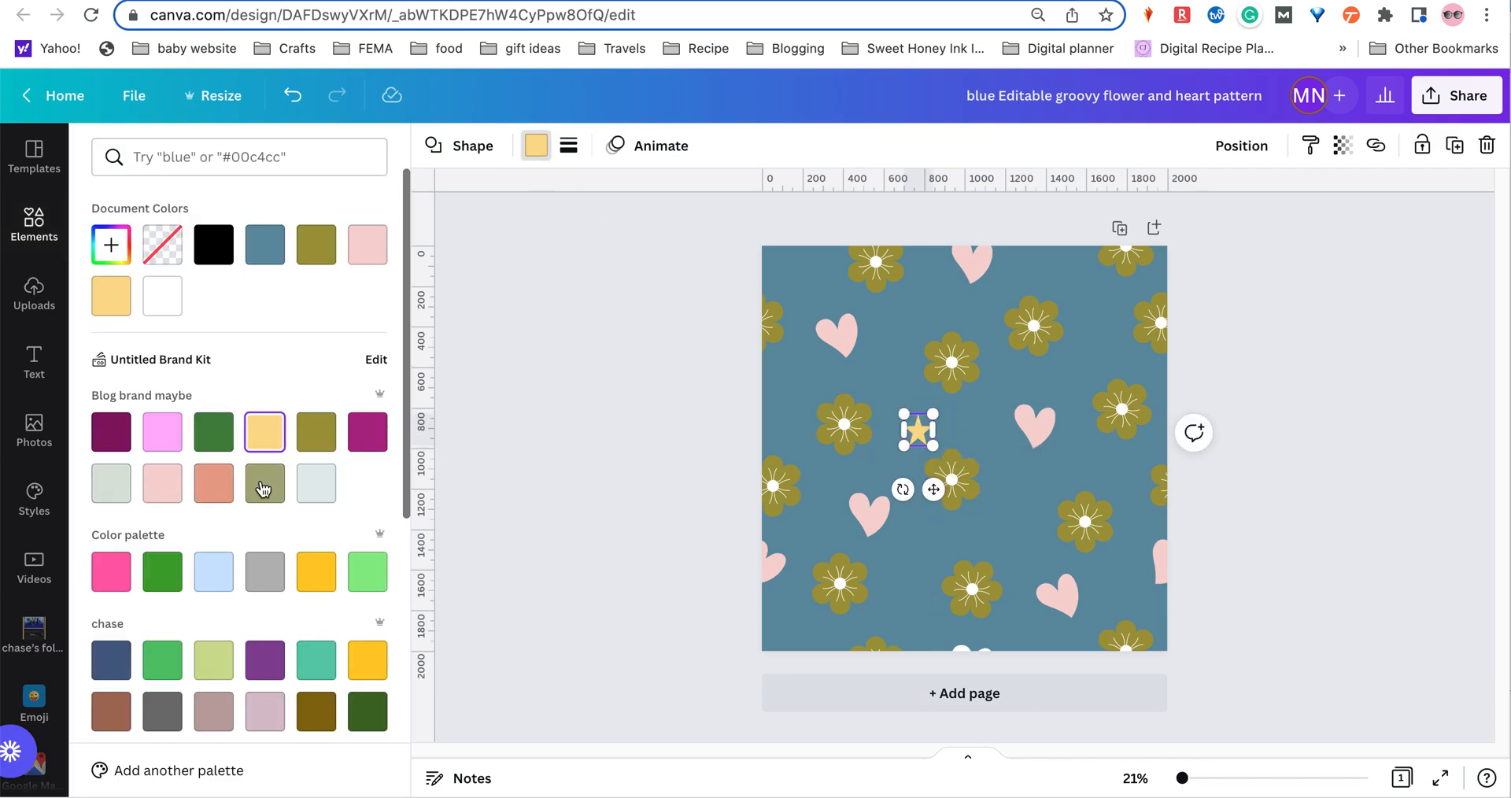
pyautogui.click(304, 492)
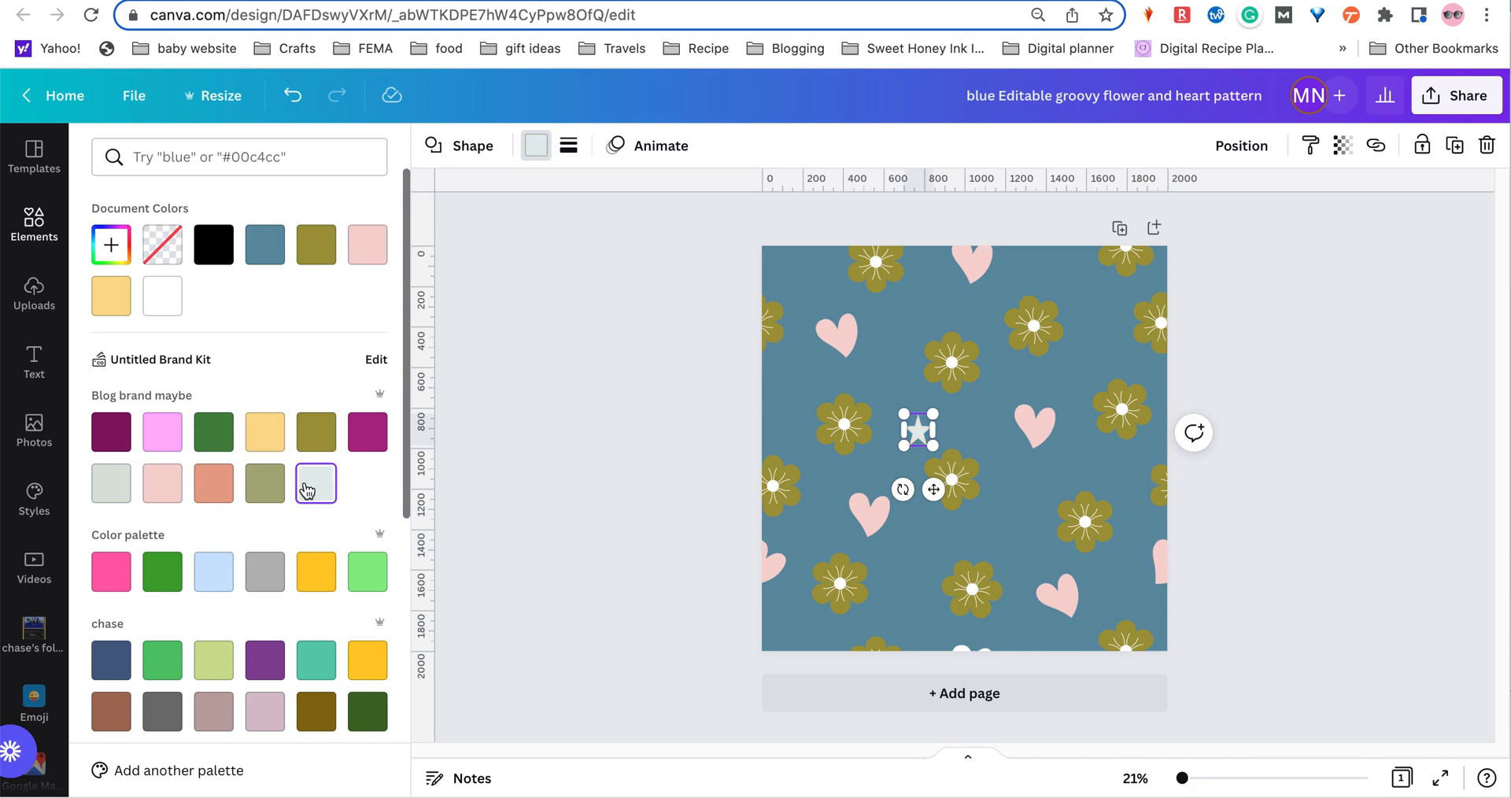
pyautogui.click(988, 527)
pyautogui.click(902, 376)
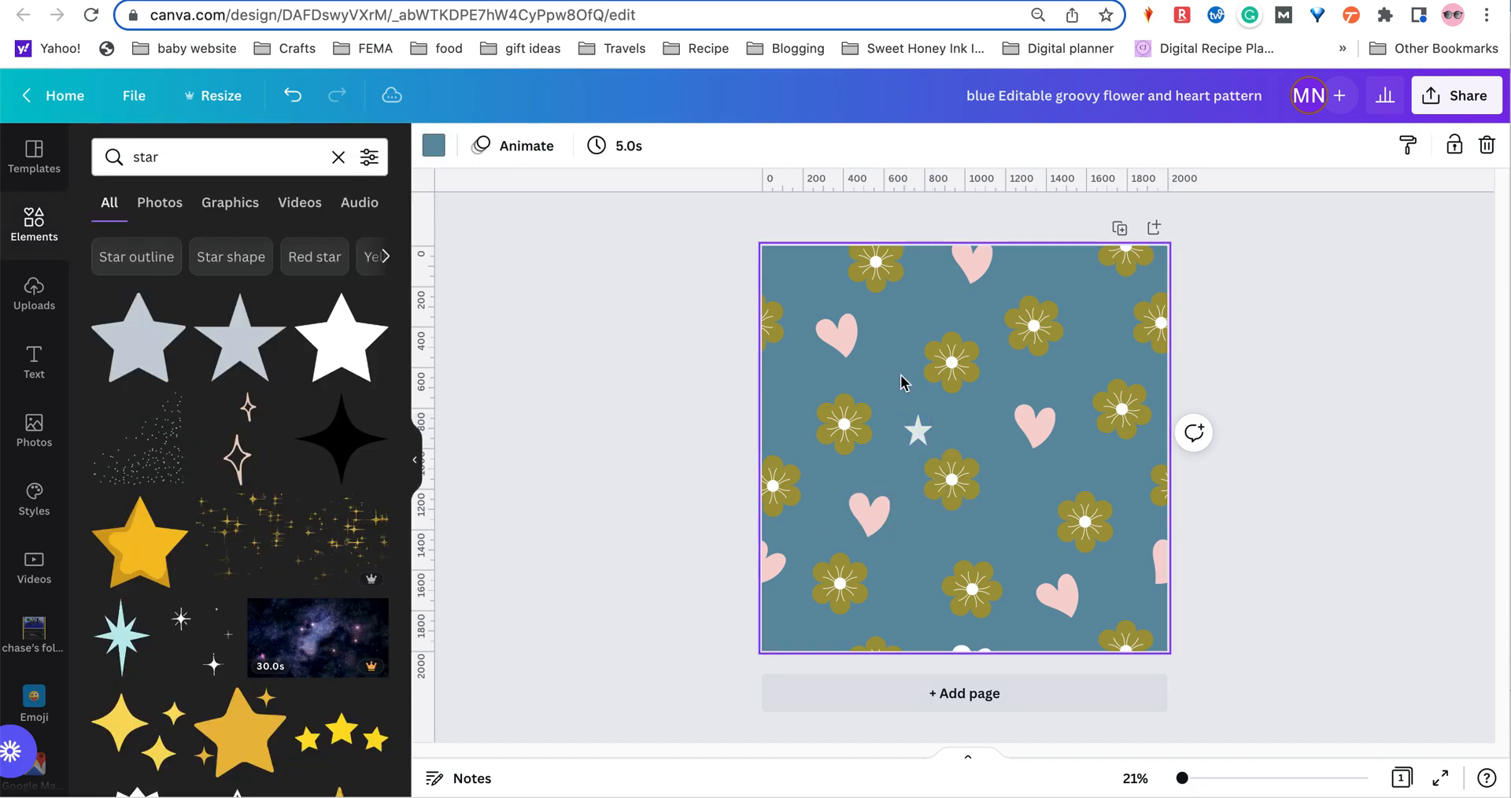
# Duplicate the small star and spread ten copies over the empty gaps between the flowers and hearts
pyautogui.click(918, 431)
pyautogui.moveTo(918, 436); pyautogui.dragTo(1121, 478)
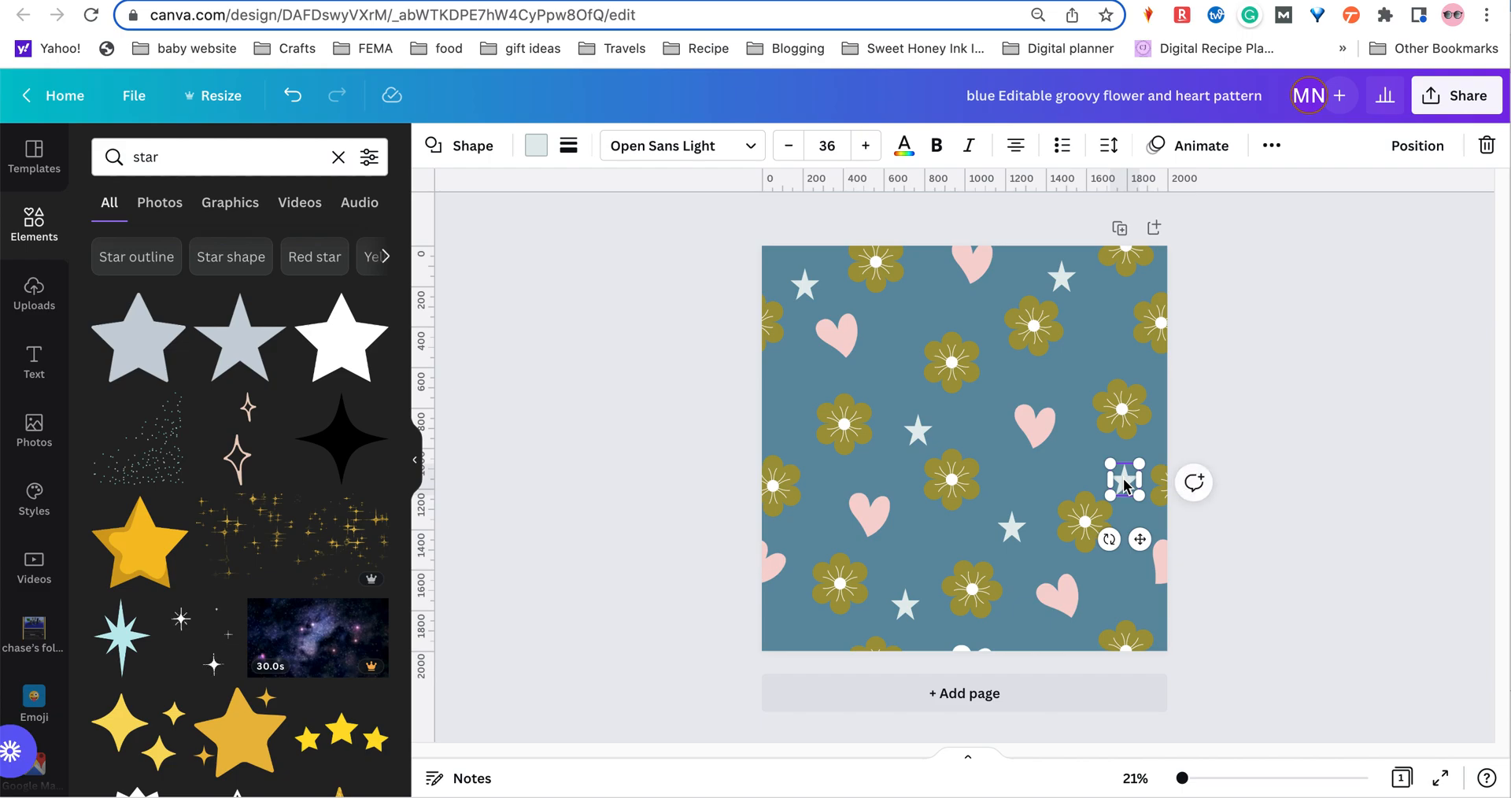
pyautogui.click(1268, 445)
pyautogui.click(1131, 490)
pyautogui.moveTo(1129, 491); pyautogui.dragTo(803, 627)
pyautogui.moveTo(922, 434); pyautogui.dragTo(1114, 587)
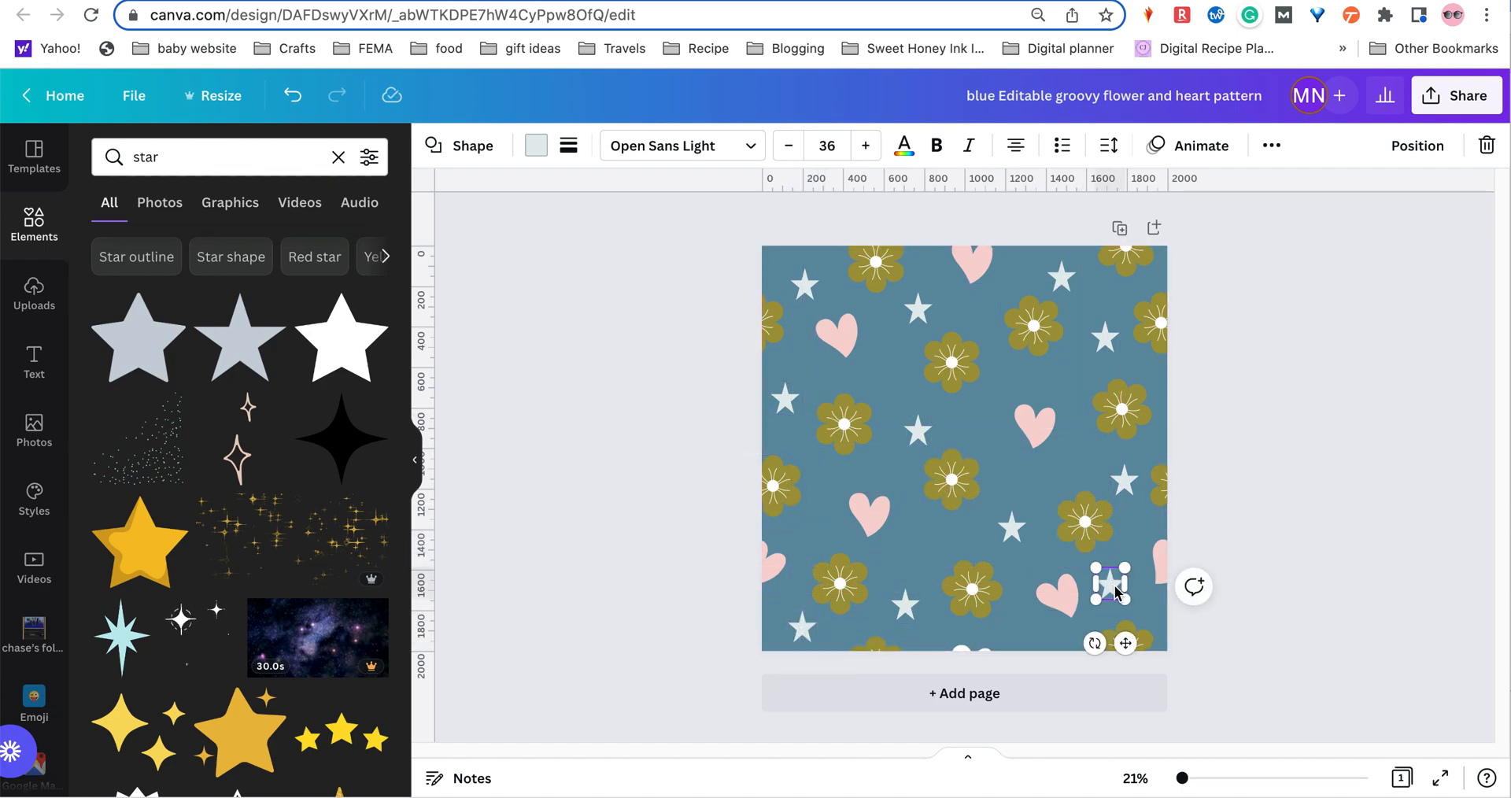
pyautogui.click(1268, 480)
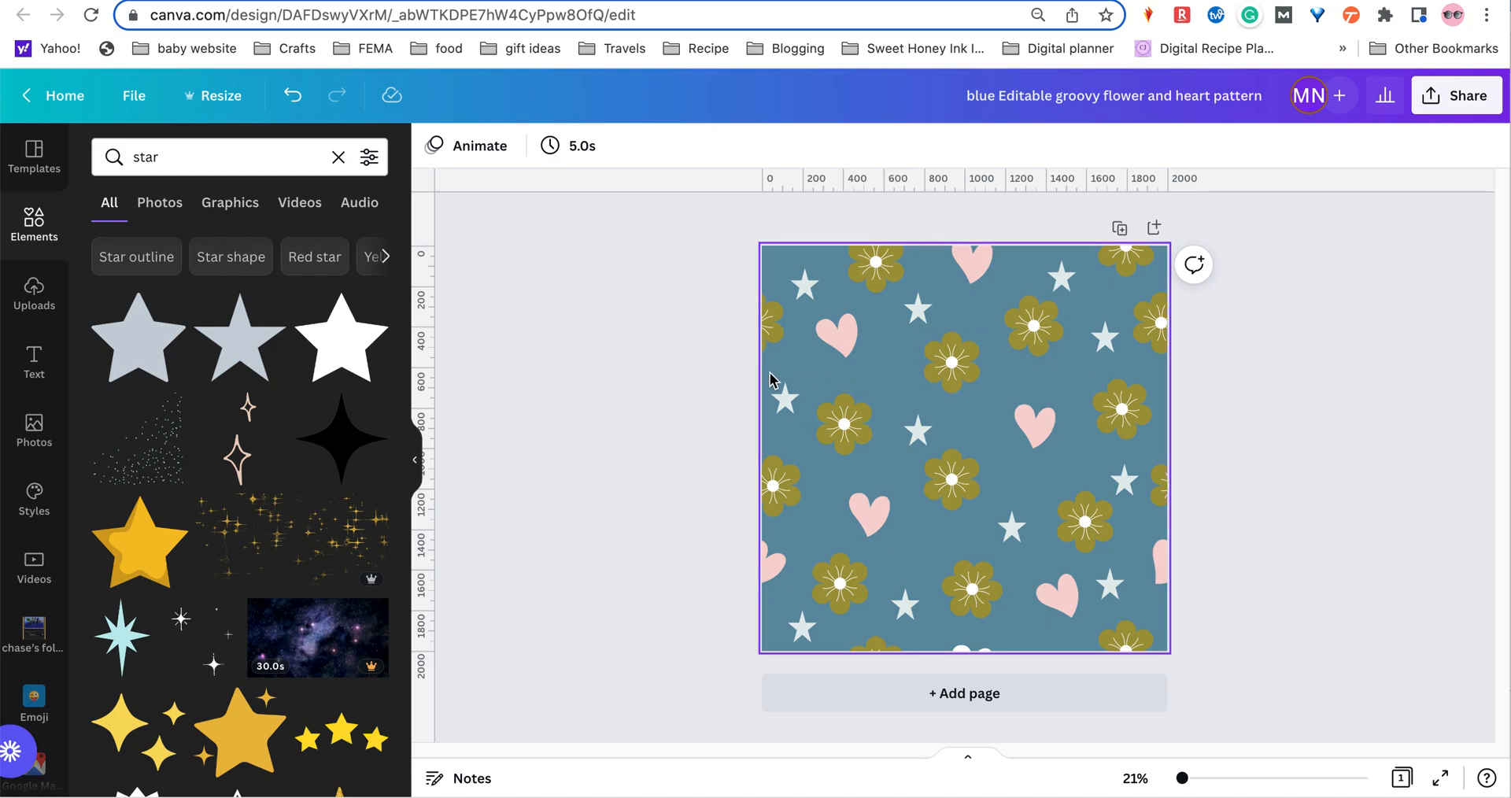
pyautogui.click(775, 334)
pyautogui.click(1261, 456)
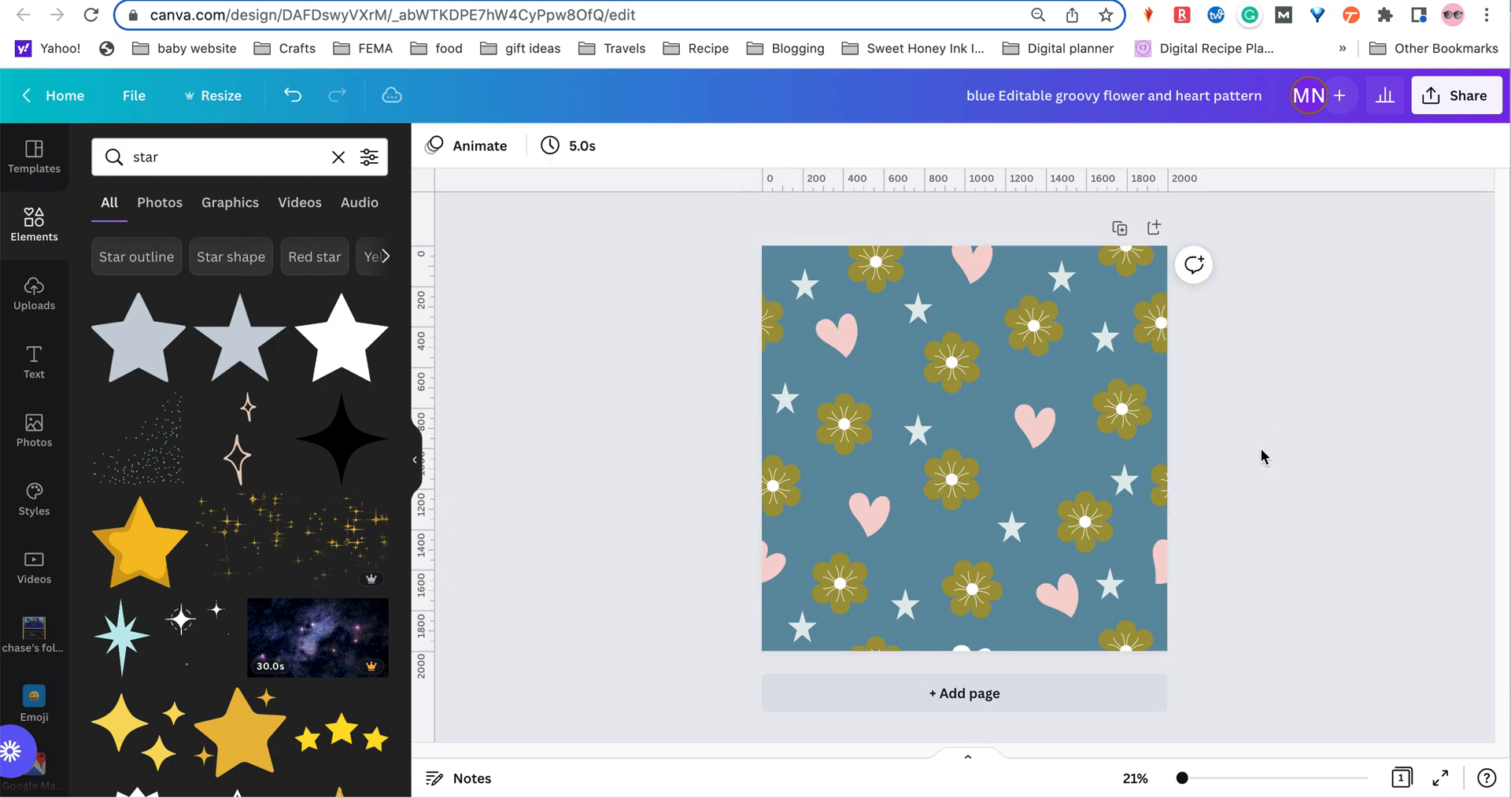
pyautogui.click(1160, 562)
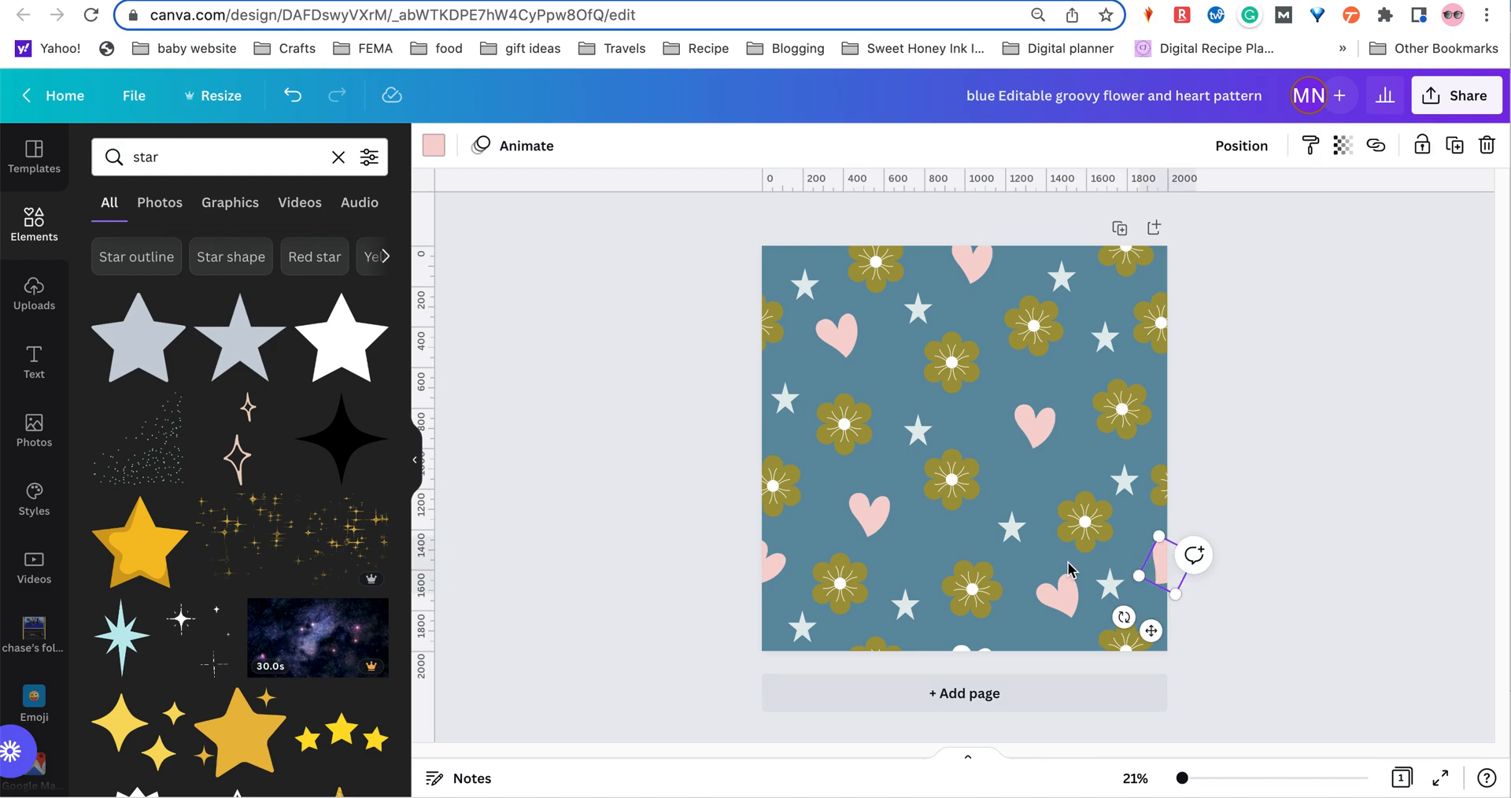
pyautogui.click(1028, 488)
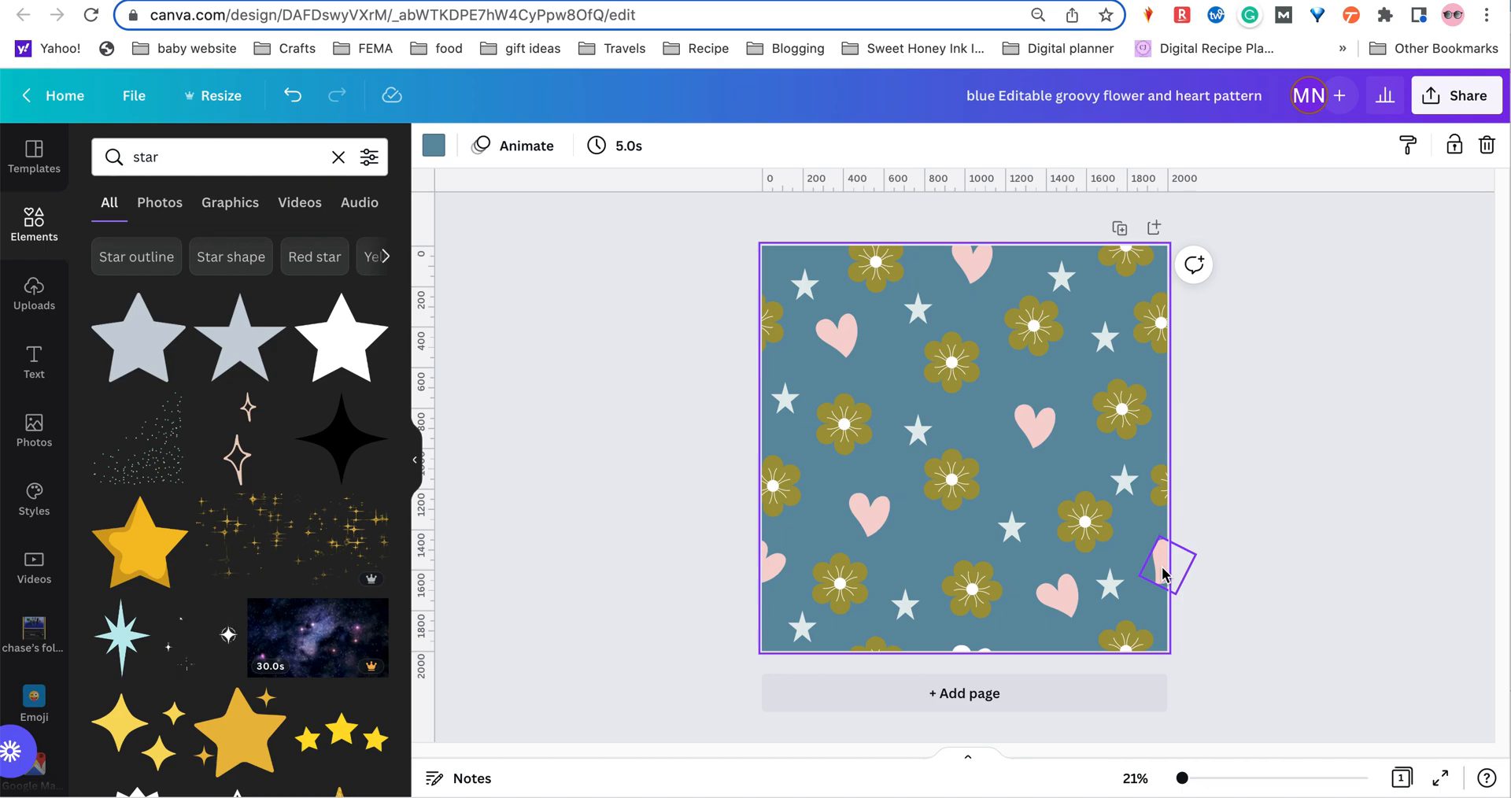
# Rotate five stars slightly at varied angles: the central one, two near the right edge and two near the lower-left corner
pyautogui.click(918, 430)
pyautogui.click(1105, 336)
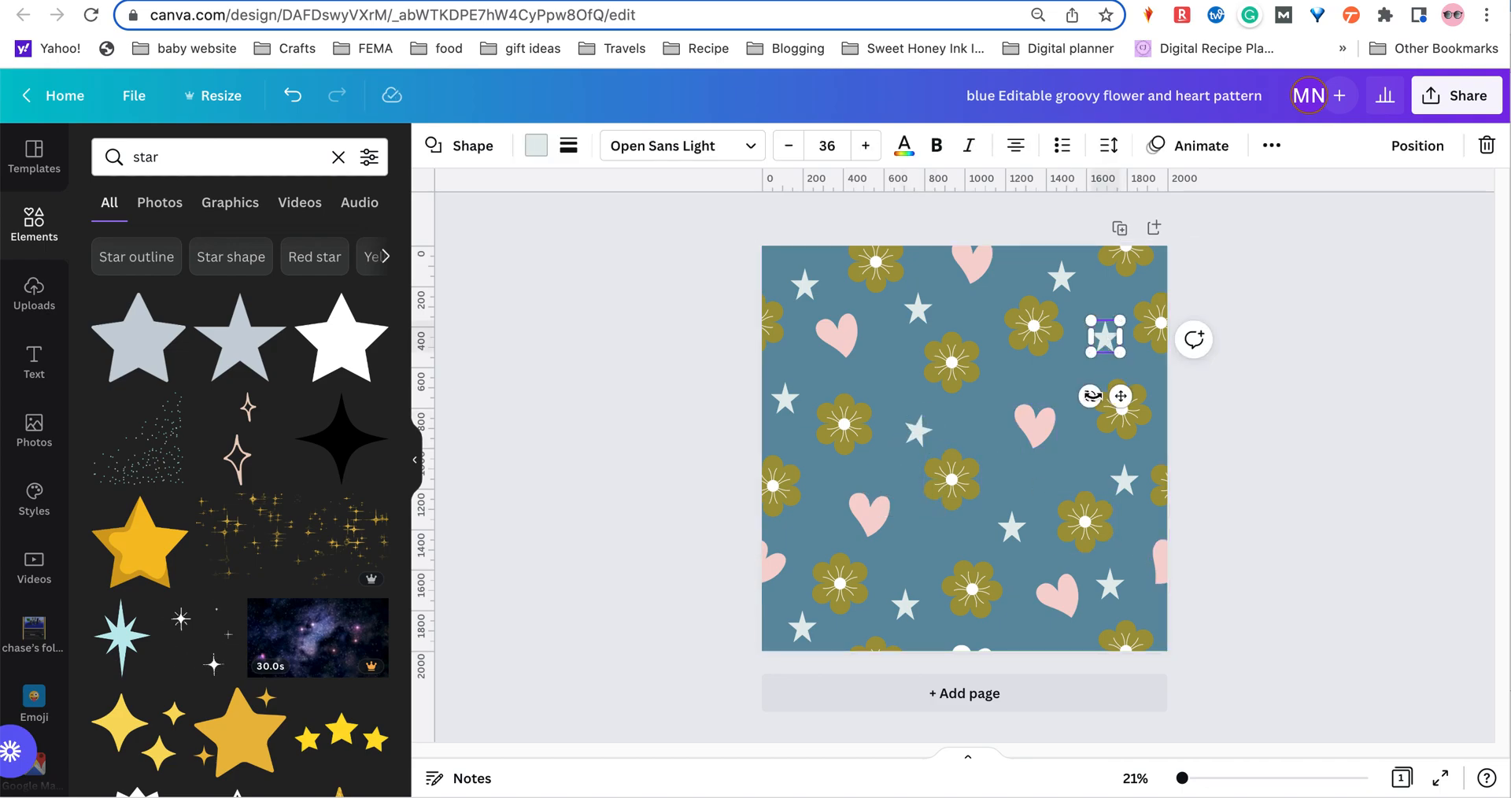
pyautogui.click(1124, 478)
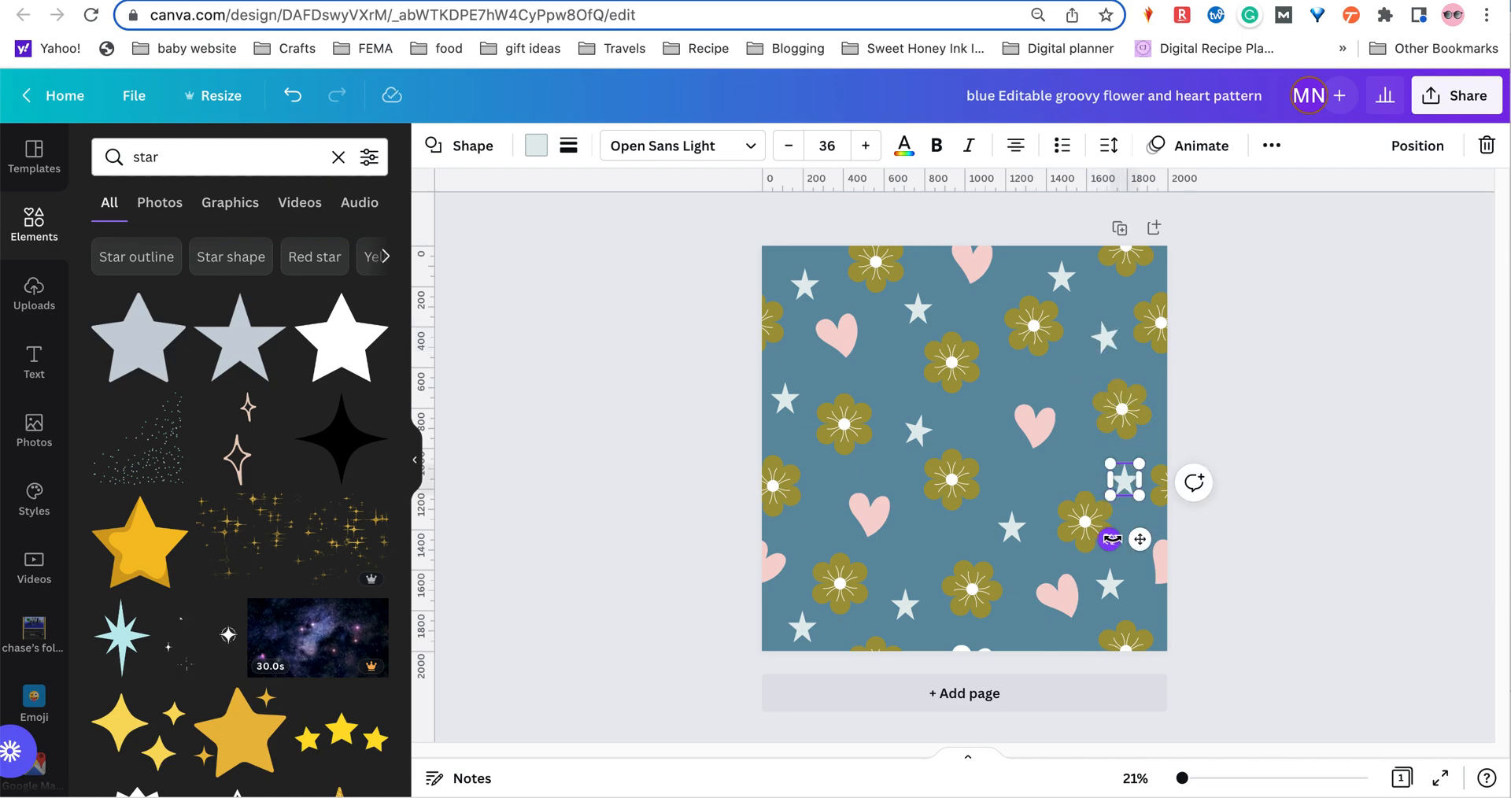
pyautogui.moveTo(1109, 539); pyautogui.dragTo(1089, 532)
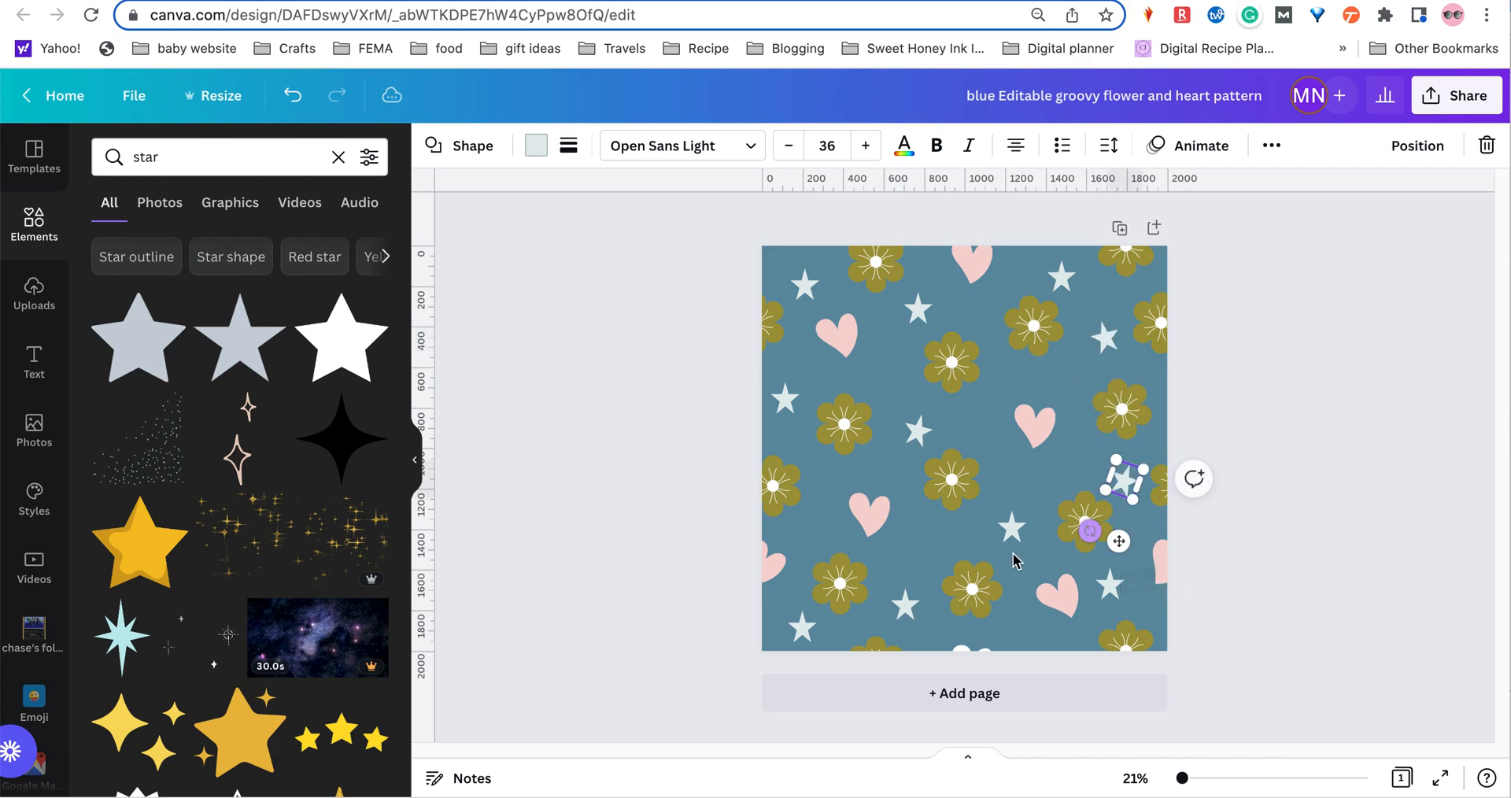
pyautogui.click(905, 605)
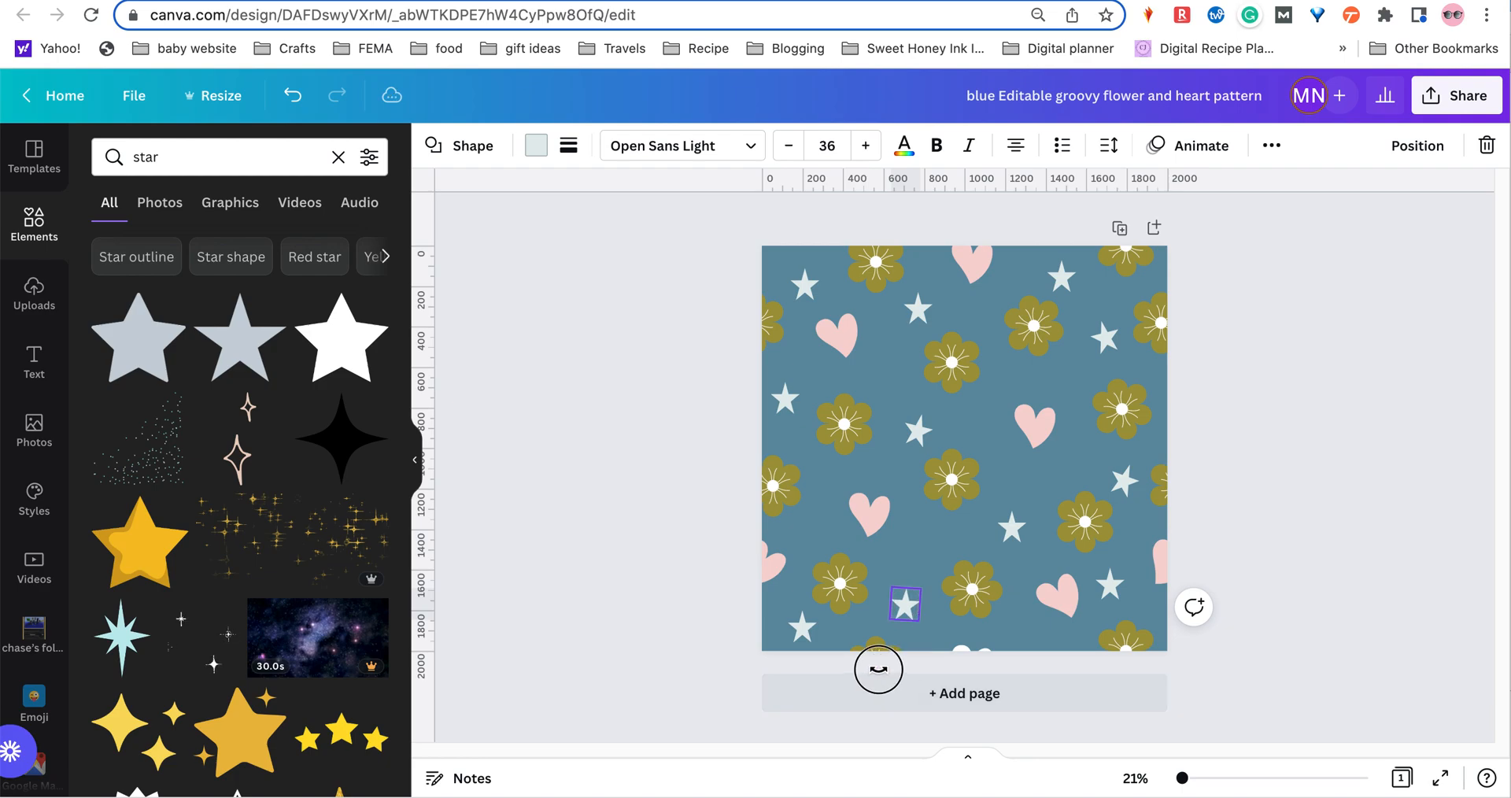
pyautogui.click(801, 629)
pyautogui.moveTo(788, 685); pyautogui.dragTo(809, 685)
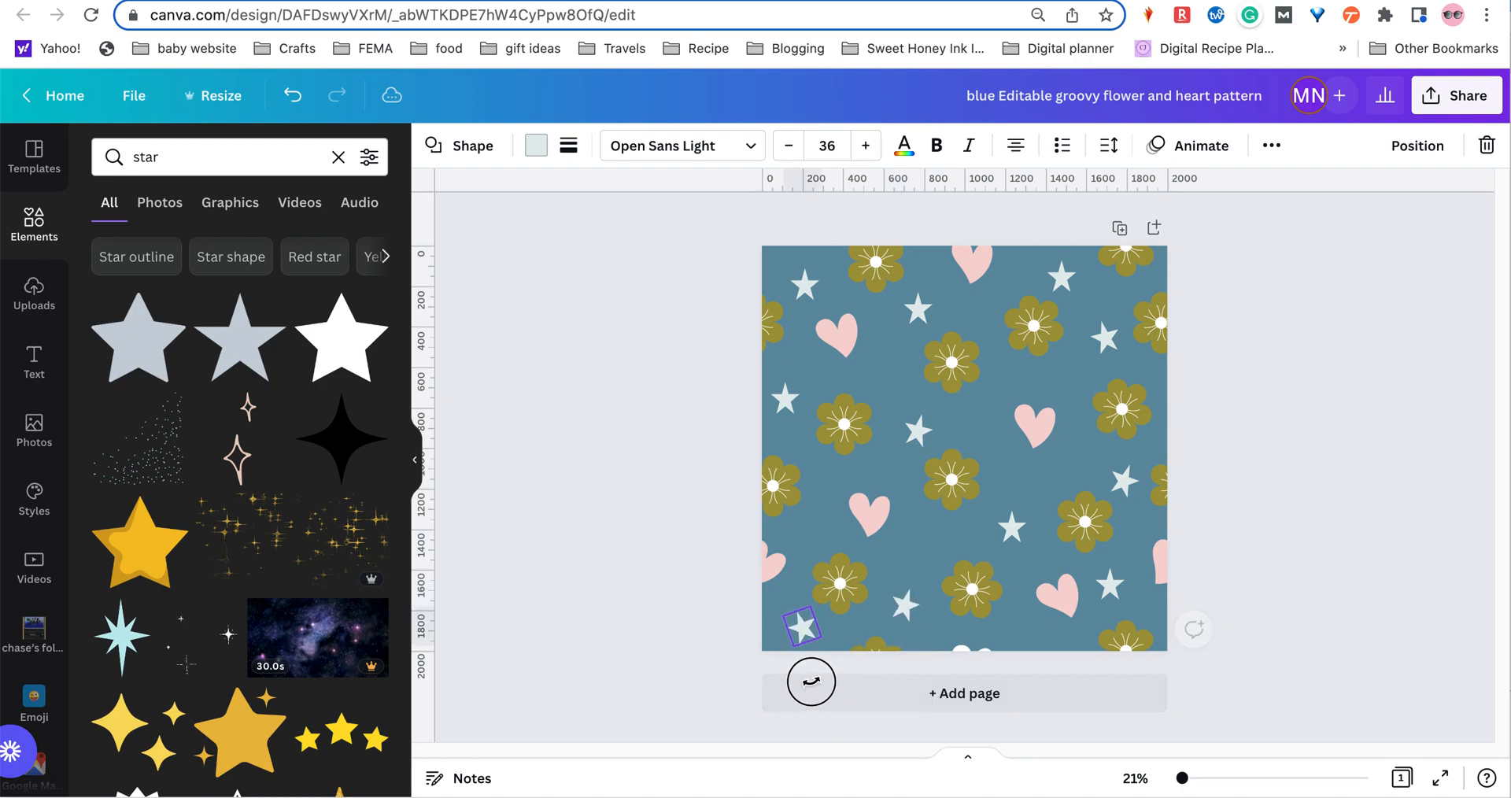
pyautogui.click(1101, 464)
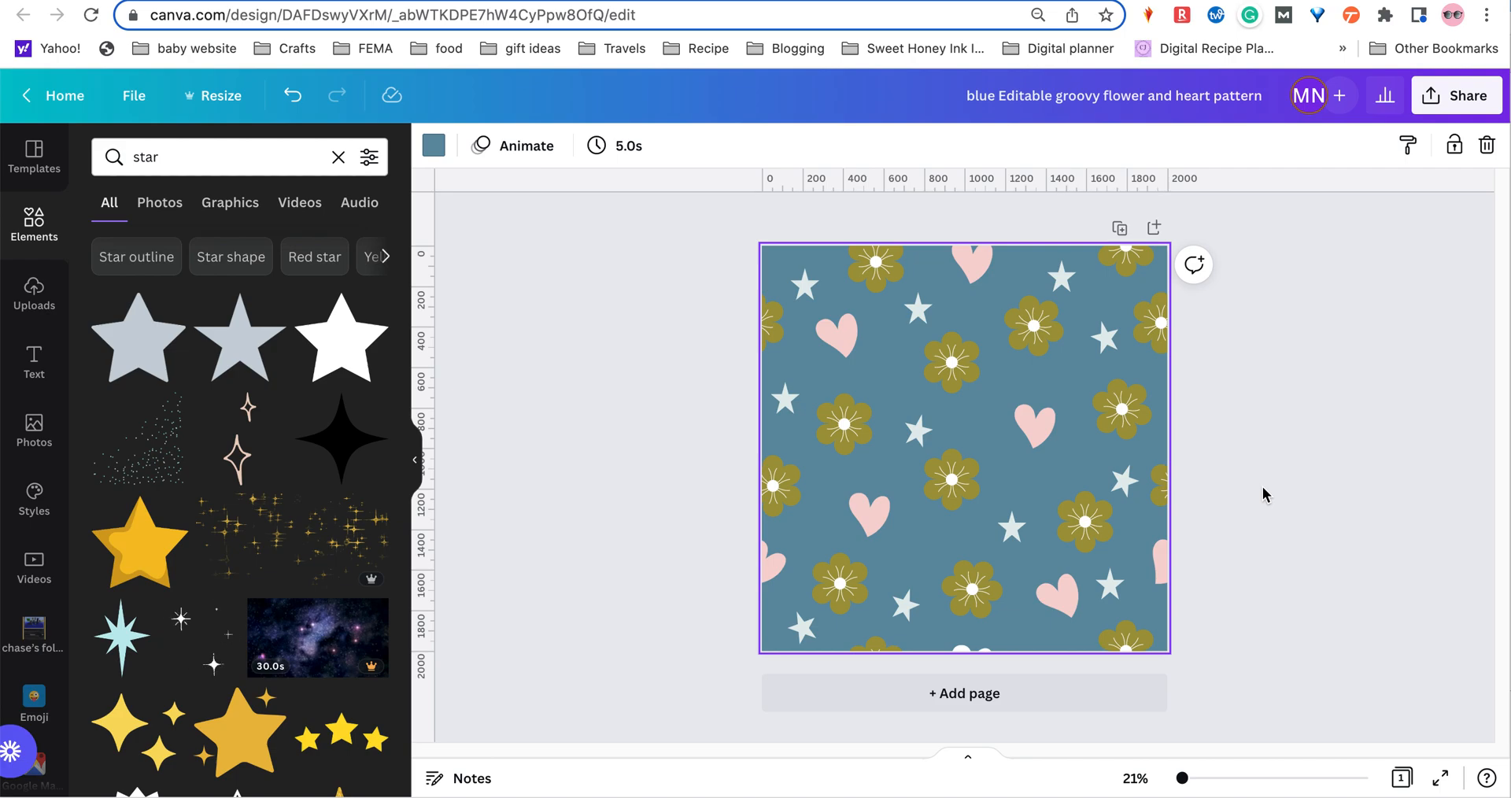
# Check the matching hearts and flowers cut off by opposite edges of the pattern by selecting each pair together
pyautogui.click(1157, 568)
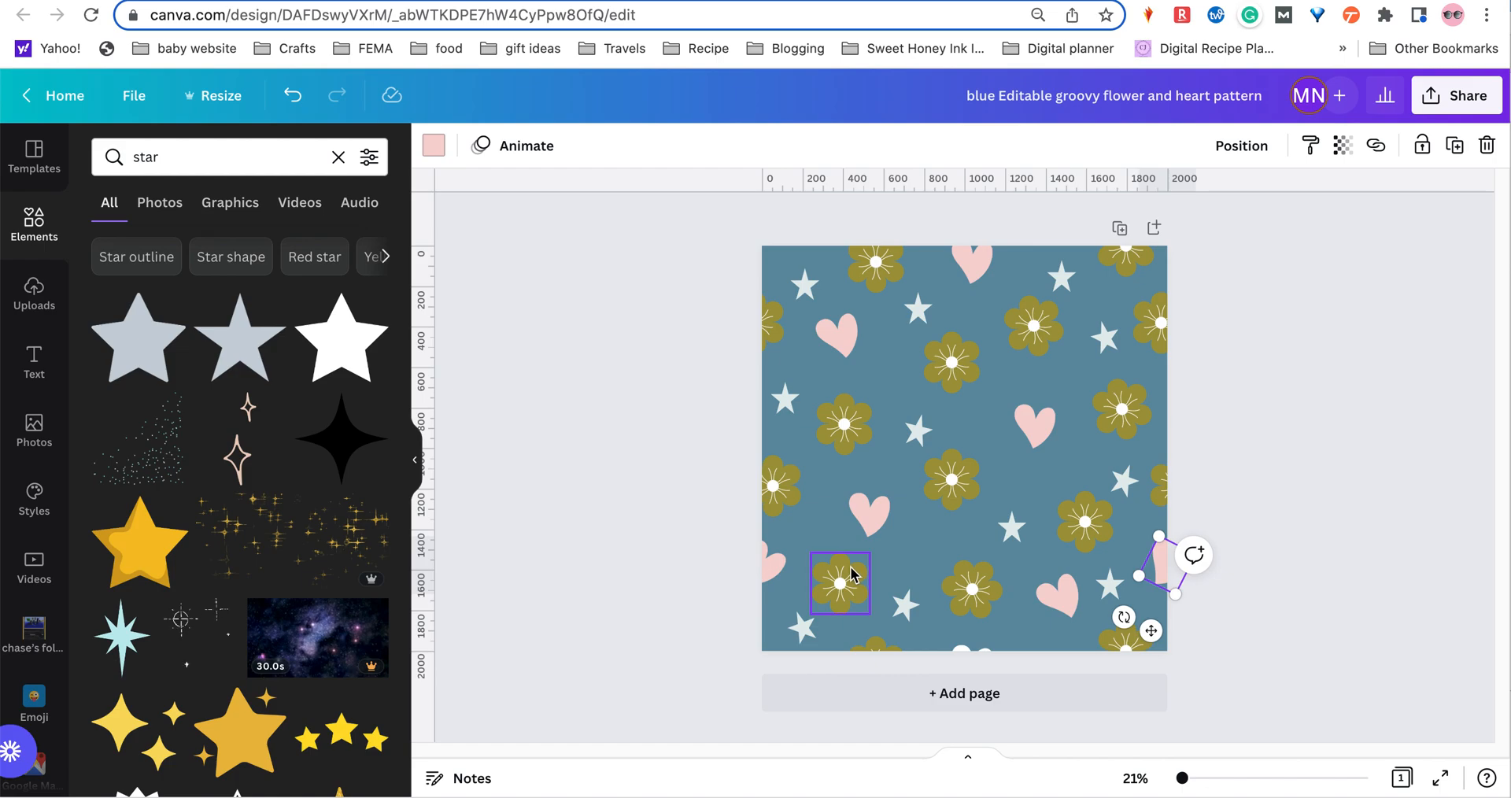
pyautogui.keyDown('shift'); pyautogui.click(780, 572); pyautogui.keyUp('shift')
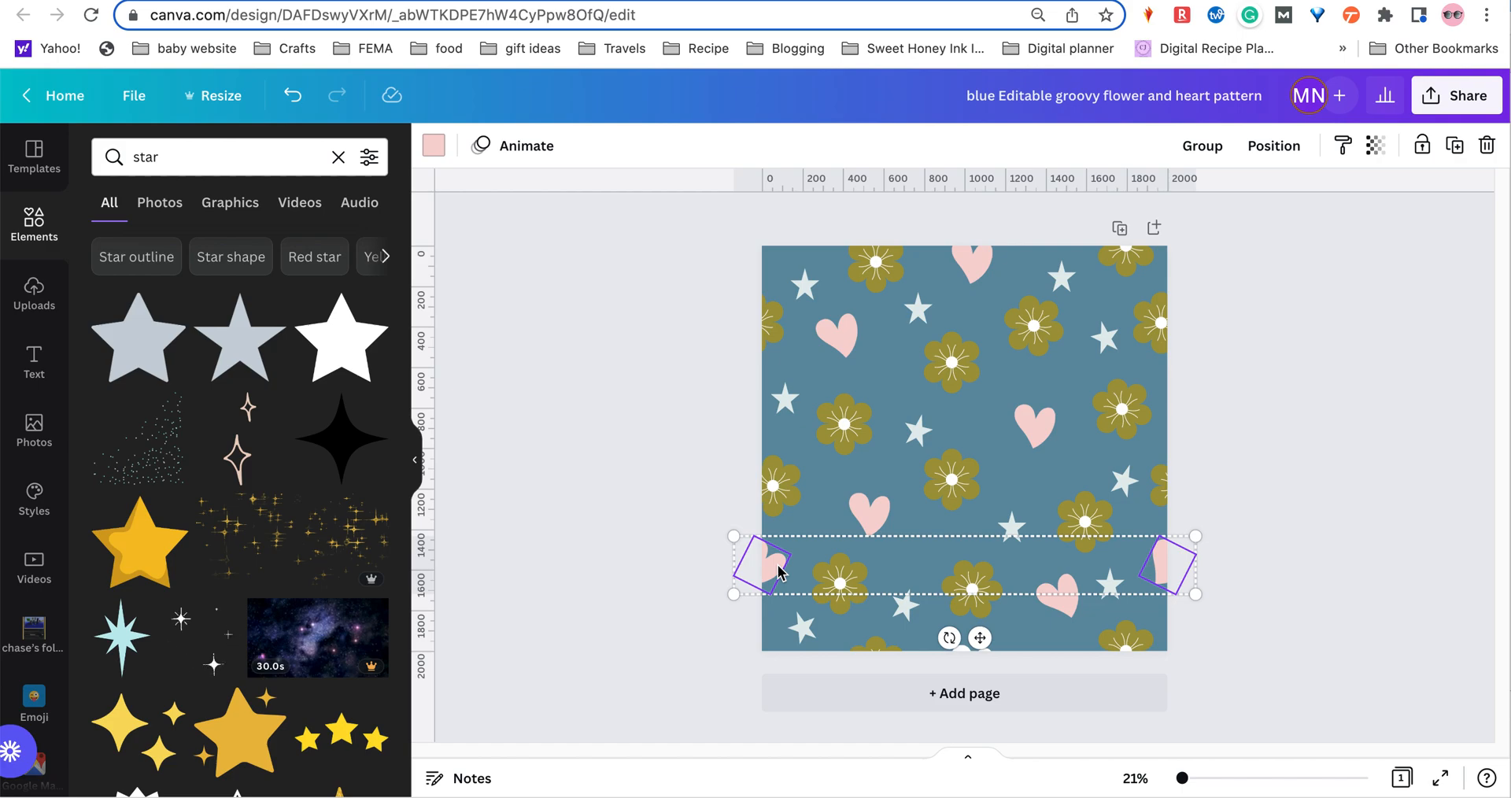
pyautogui.click(1277, 517)
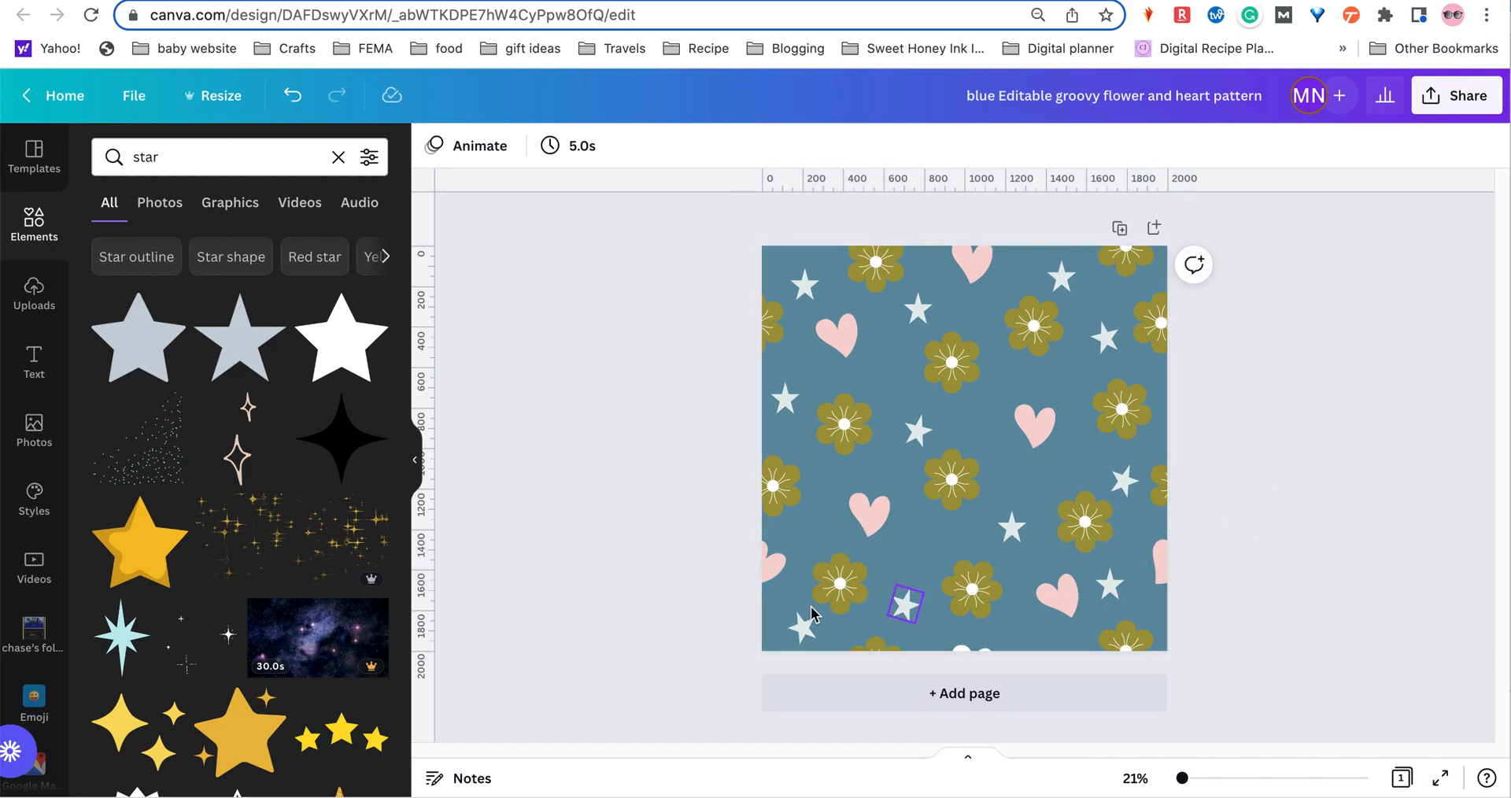
pyautogui.click(760, 563)
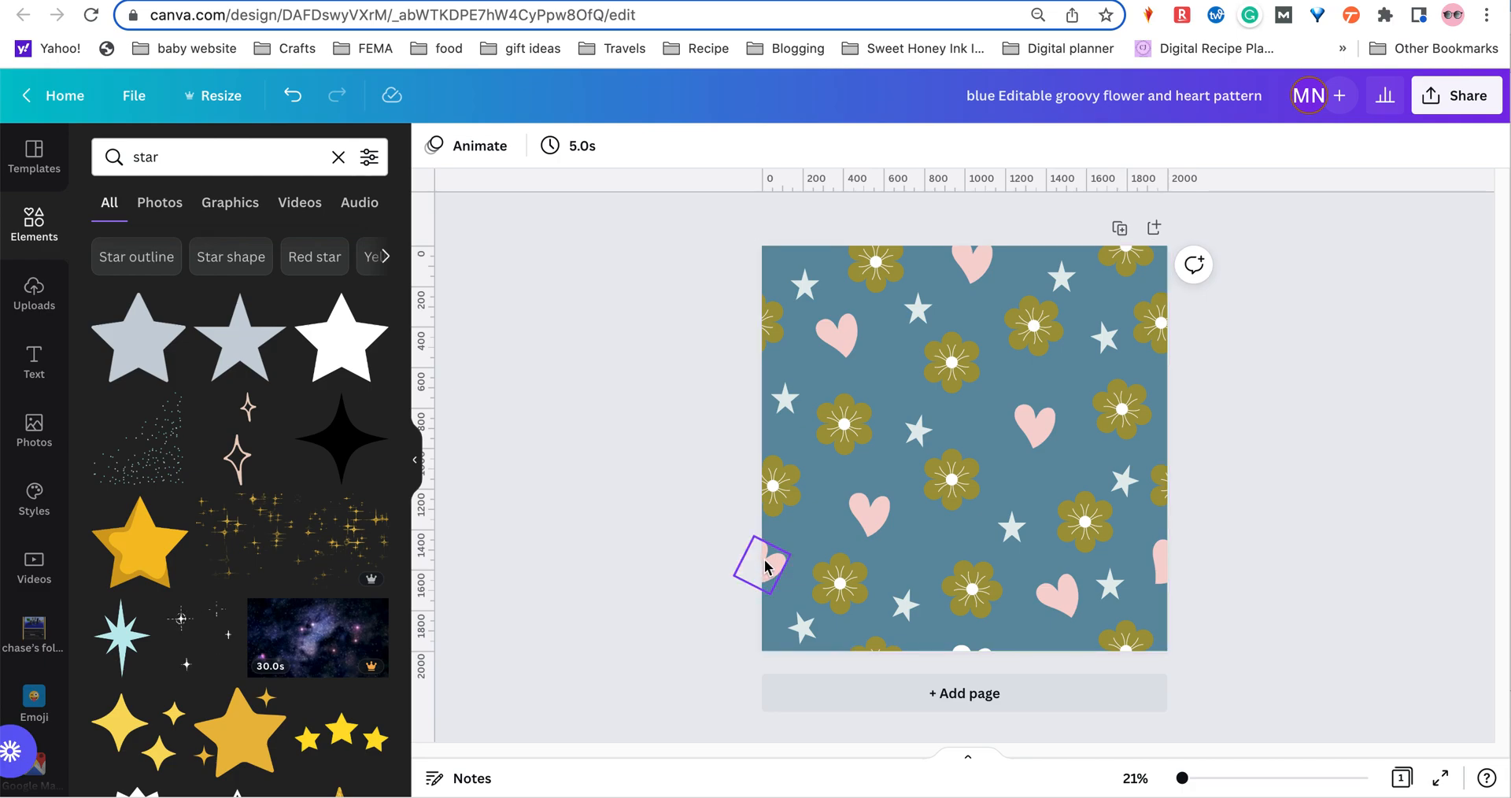
pyautogui.keyDown('shift'); pyautogui.click(1159, 559); pyautogui.keyUp('shift')
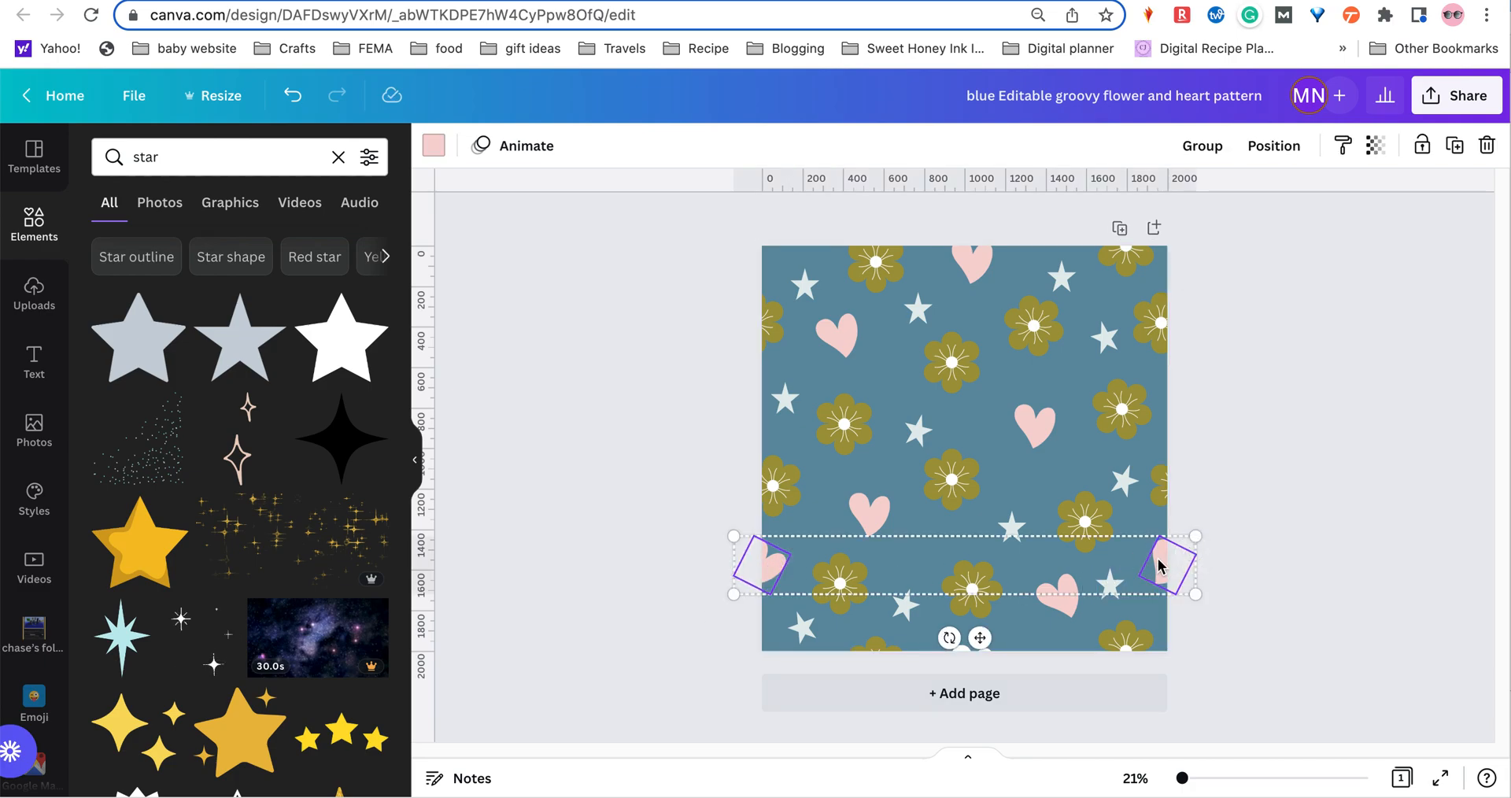
pyautogui.click(776, 334)
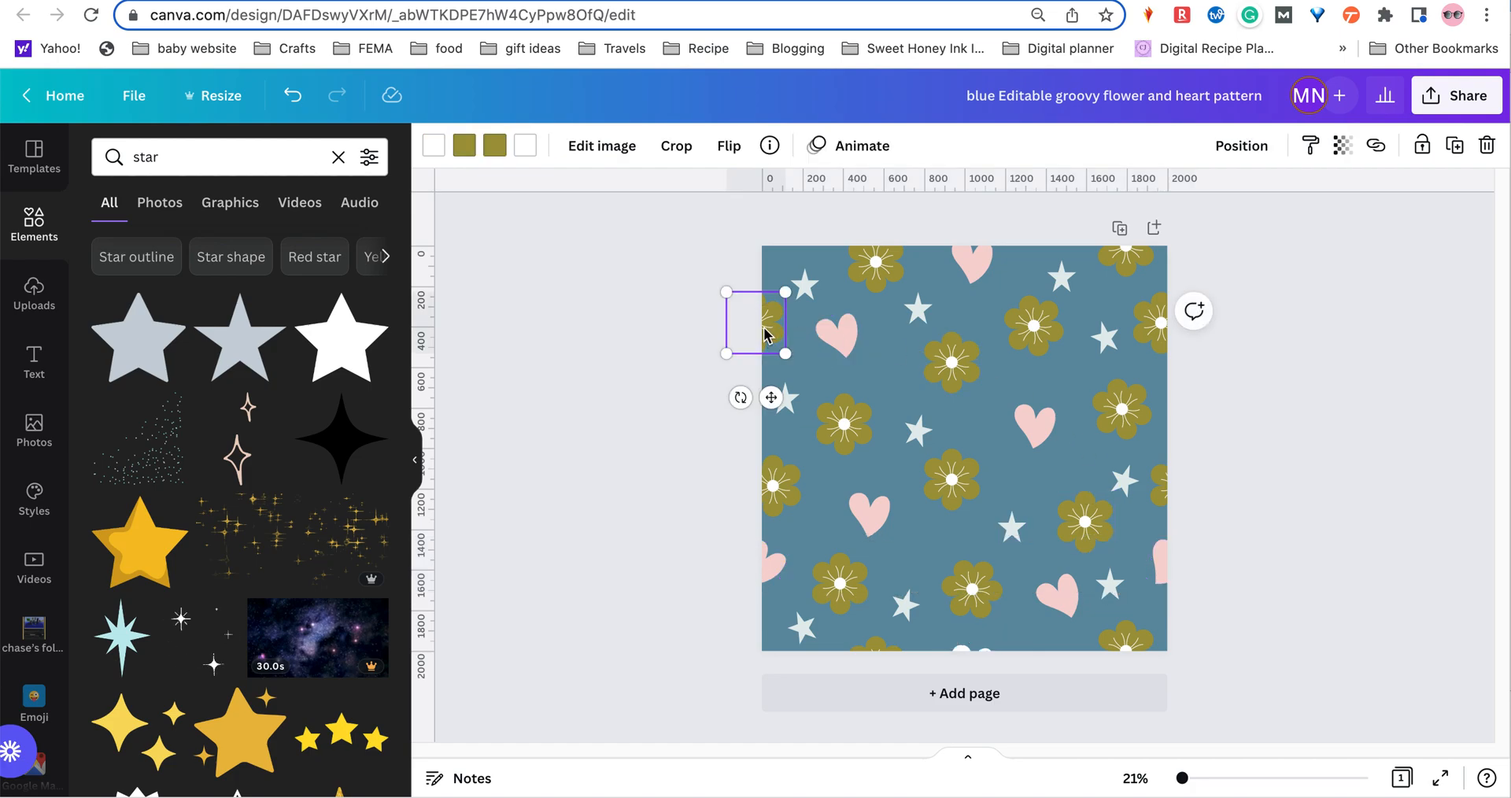
pyautogui.keyDown('shift'); pyautogui.click(1157, 329); pyautogui.keyUp('shift')
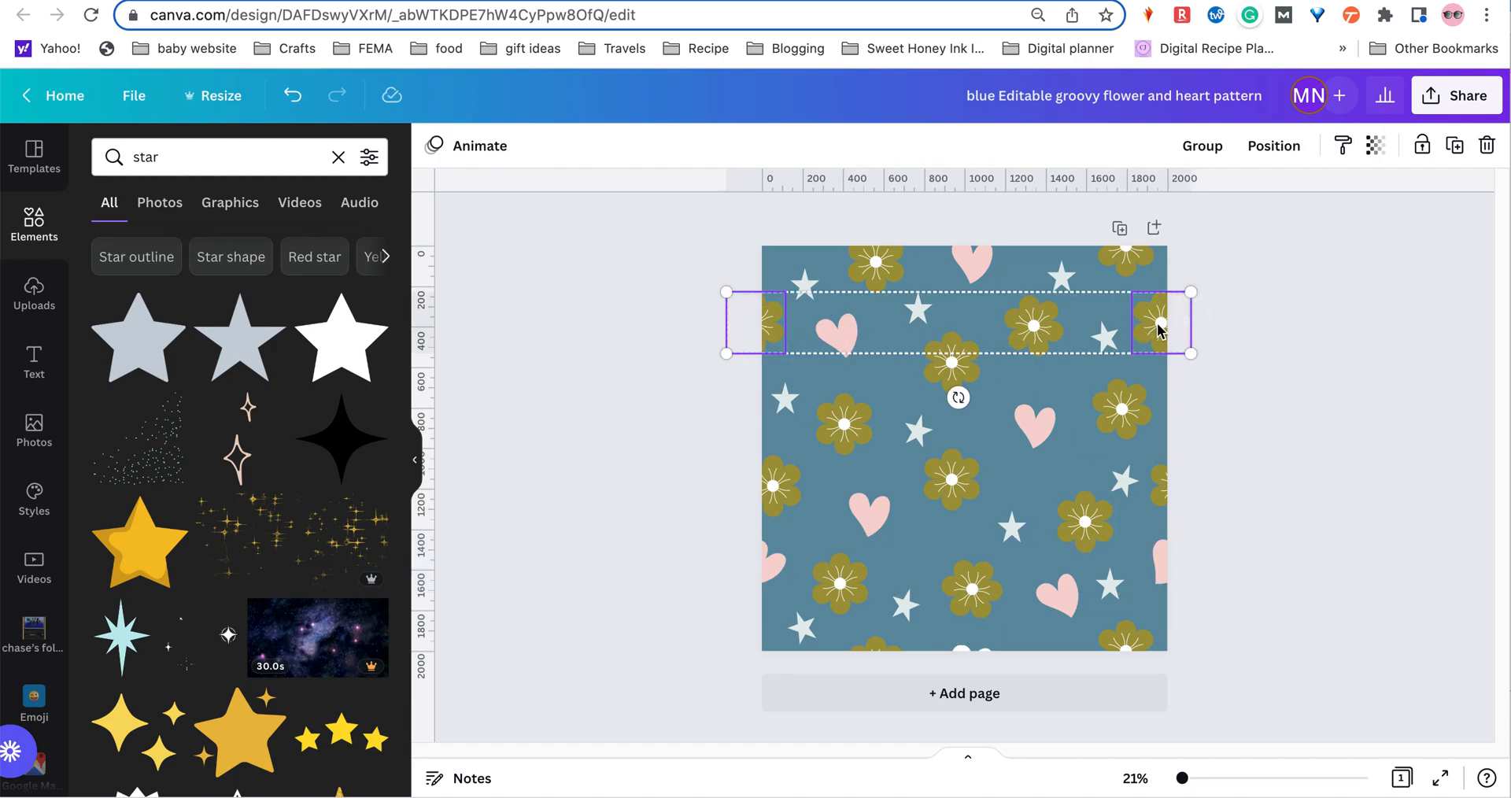
pyautogui.click(889, 267)
pyautogui.keyDown('shift'); pyautogui.click(868, 647); pyautogui.keyUp('shift')
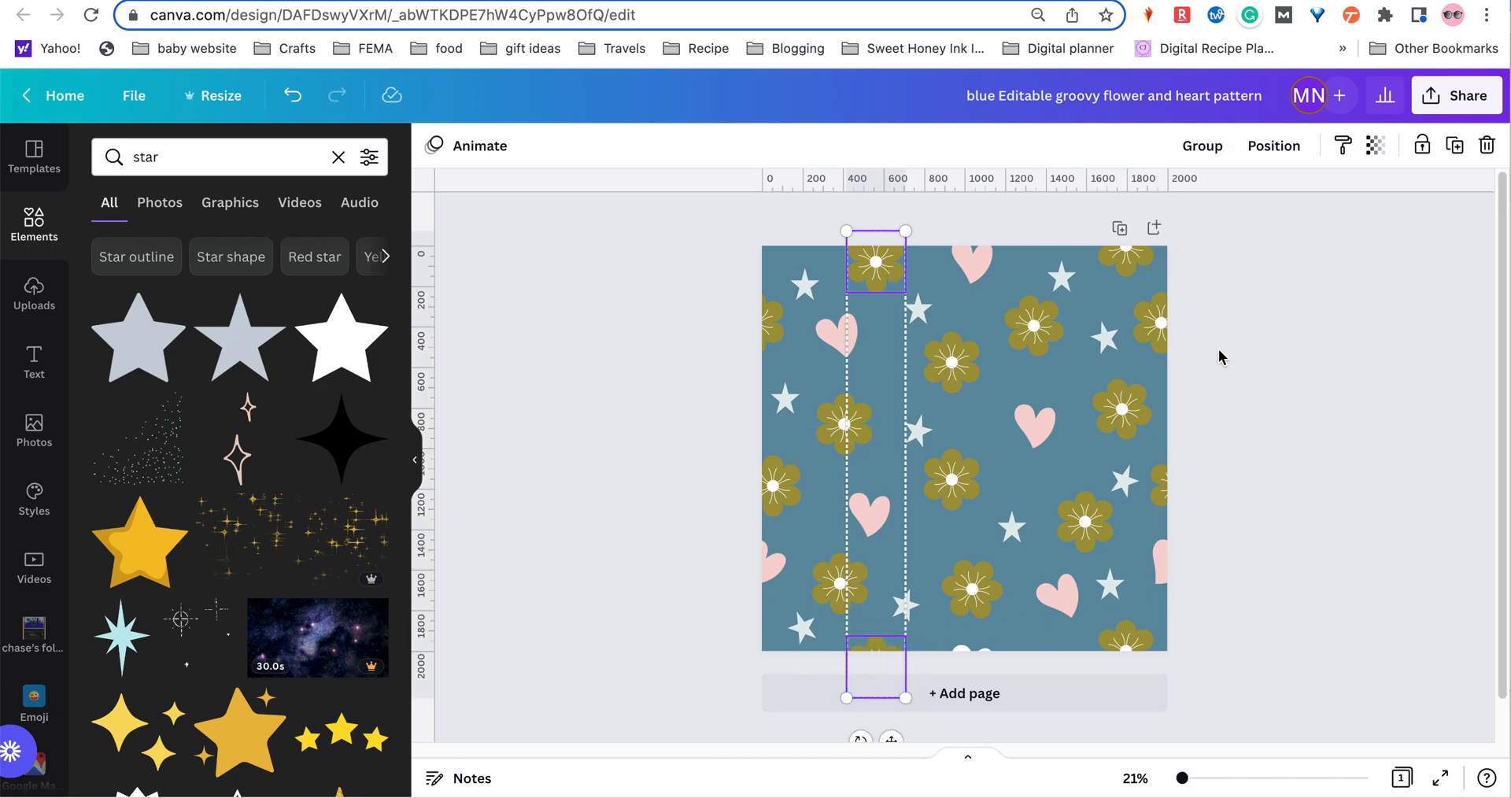
pyautogui.click(1127, 253)
pyautogui.keyDown('shift'); pyautogui.click(1137, 649); pyautogui.keyUp('shift')
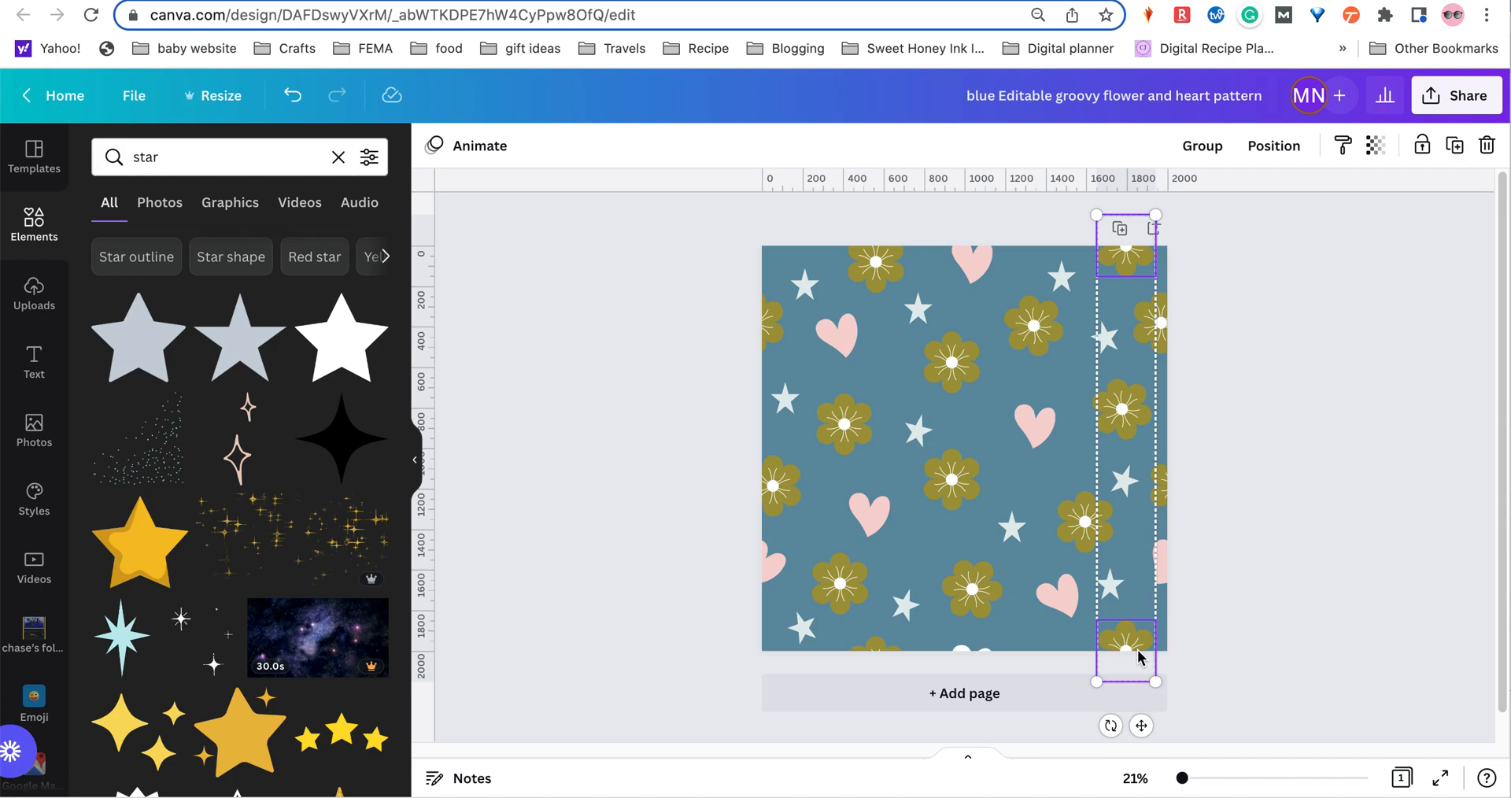
# Recolor the white heart cut off by the design's bottom edge to the light pink from the document colors
pyautogui.click(974, 275)
pyautogui.click(967, 655)
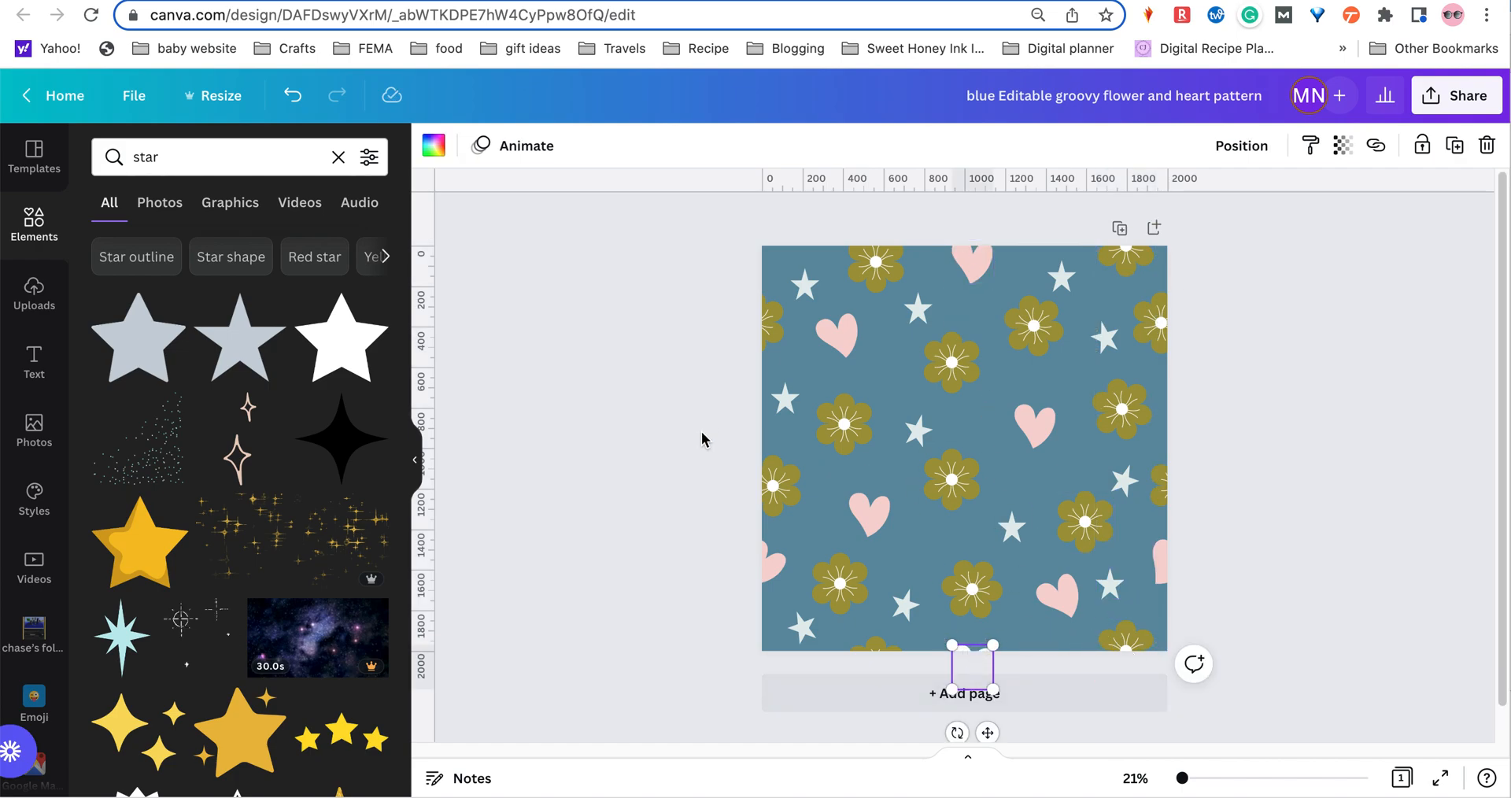
pyautogui.click(434, 150)
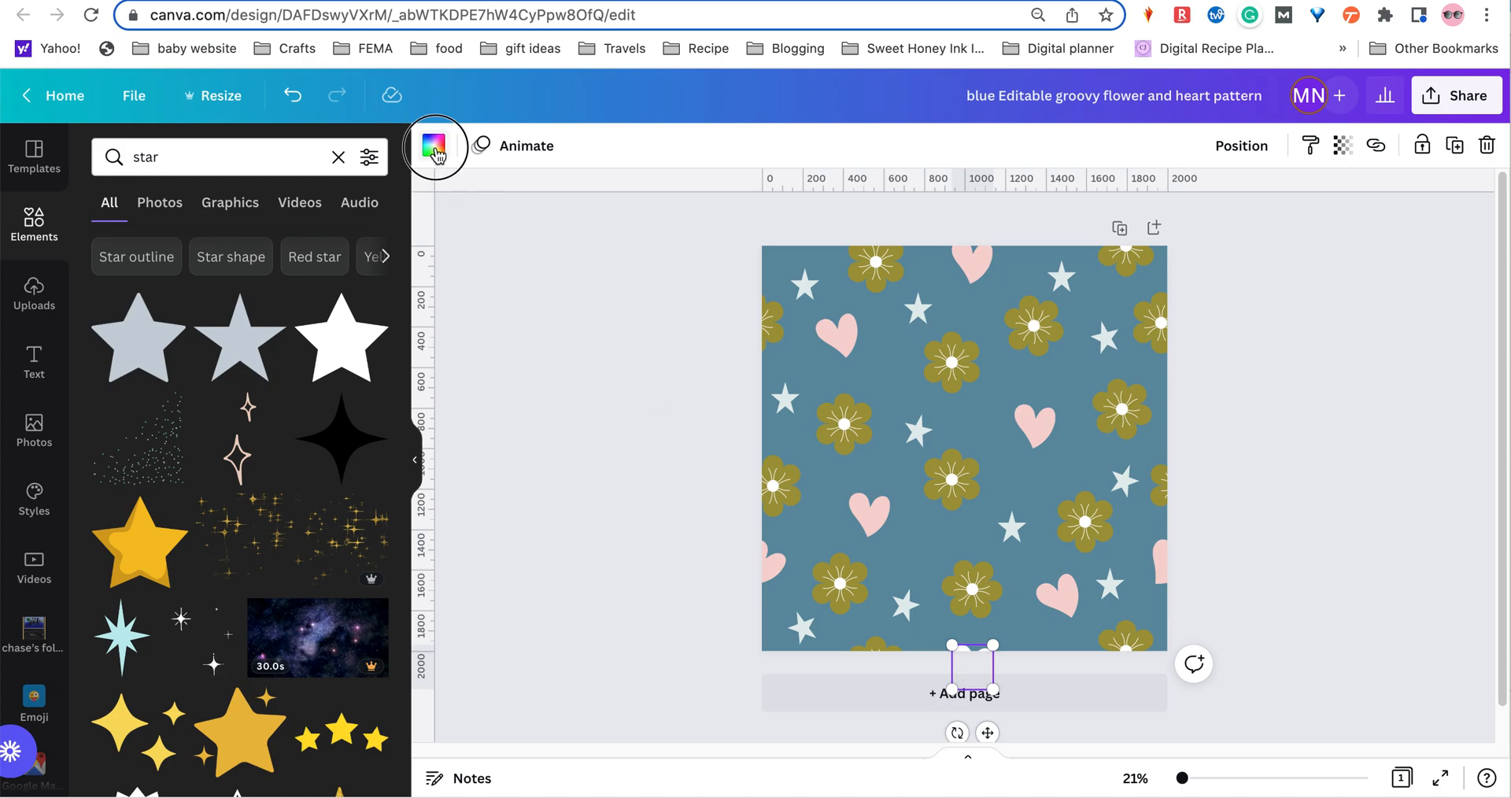
pyautogui.click(363, 248)
pyautogui.click(614, 465)
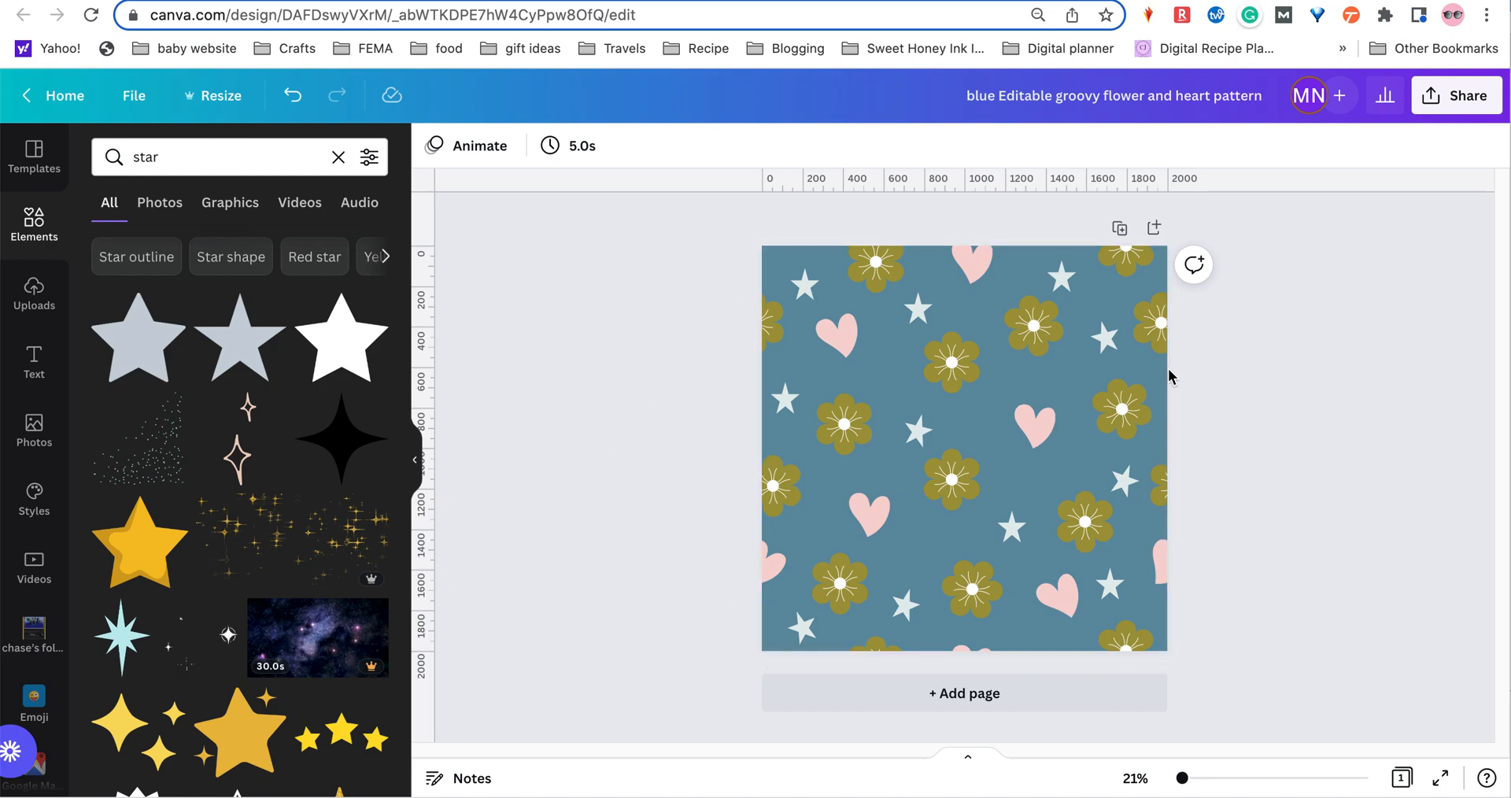
# Select the left pair of flowers cut off by the top and bottom edges together and shift both slightly upward
pyautogui.click(882, 643)
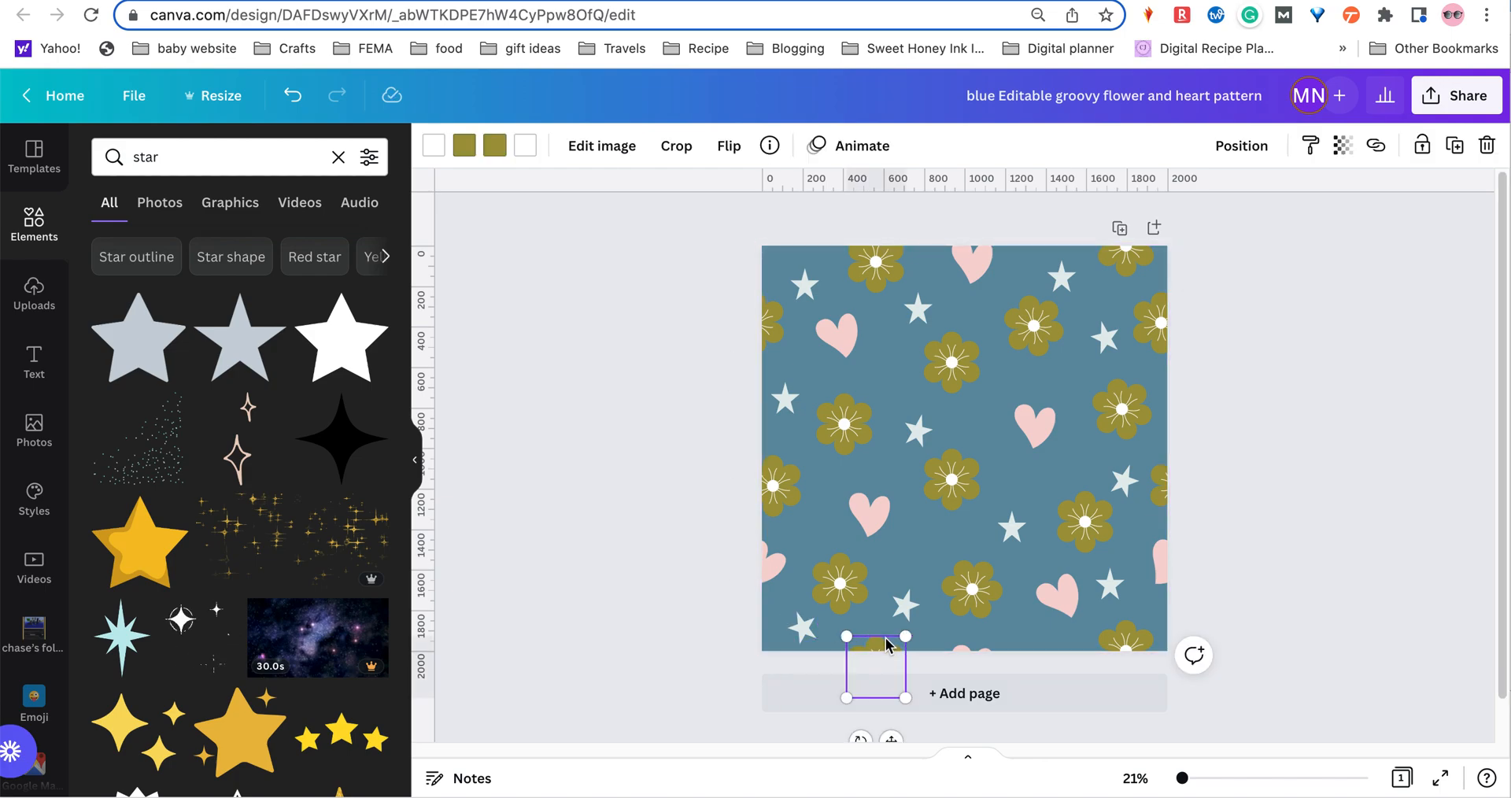
pyautogui.keyDown('shift'); pyautogui.click(880, 275); pyautogui.keyUp('shift')
pyautogui.click(880, 276)
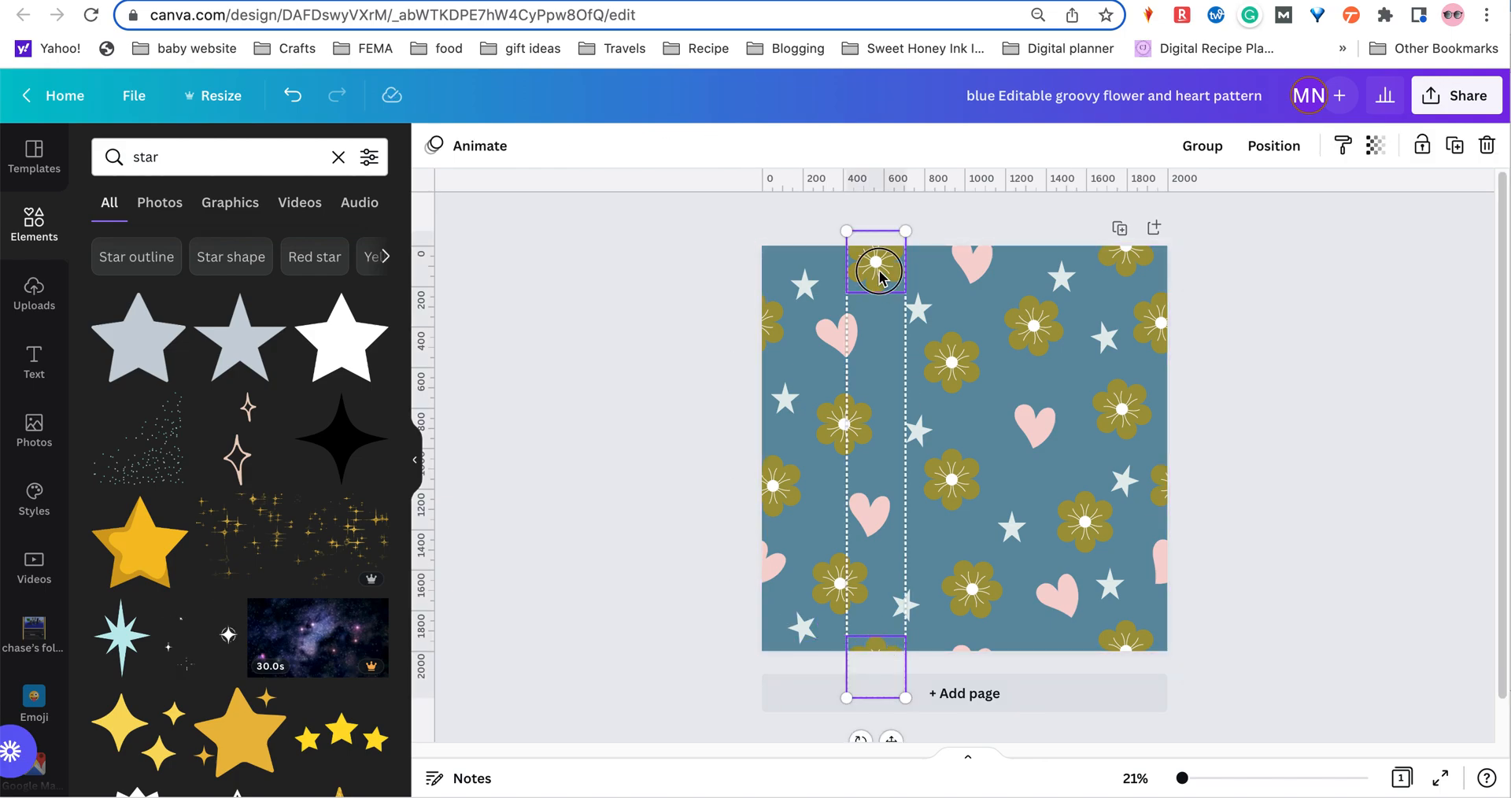
pyautogui.moveTo(879, 276); pyautogui.dragTo(880, 259)
# Select the upper pair of flowers cut off by the left and right edges together and shift both slightly to the right
pyautogui.click(755, 323)
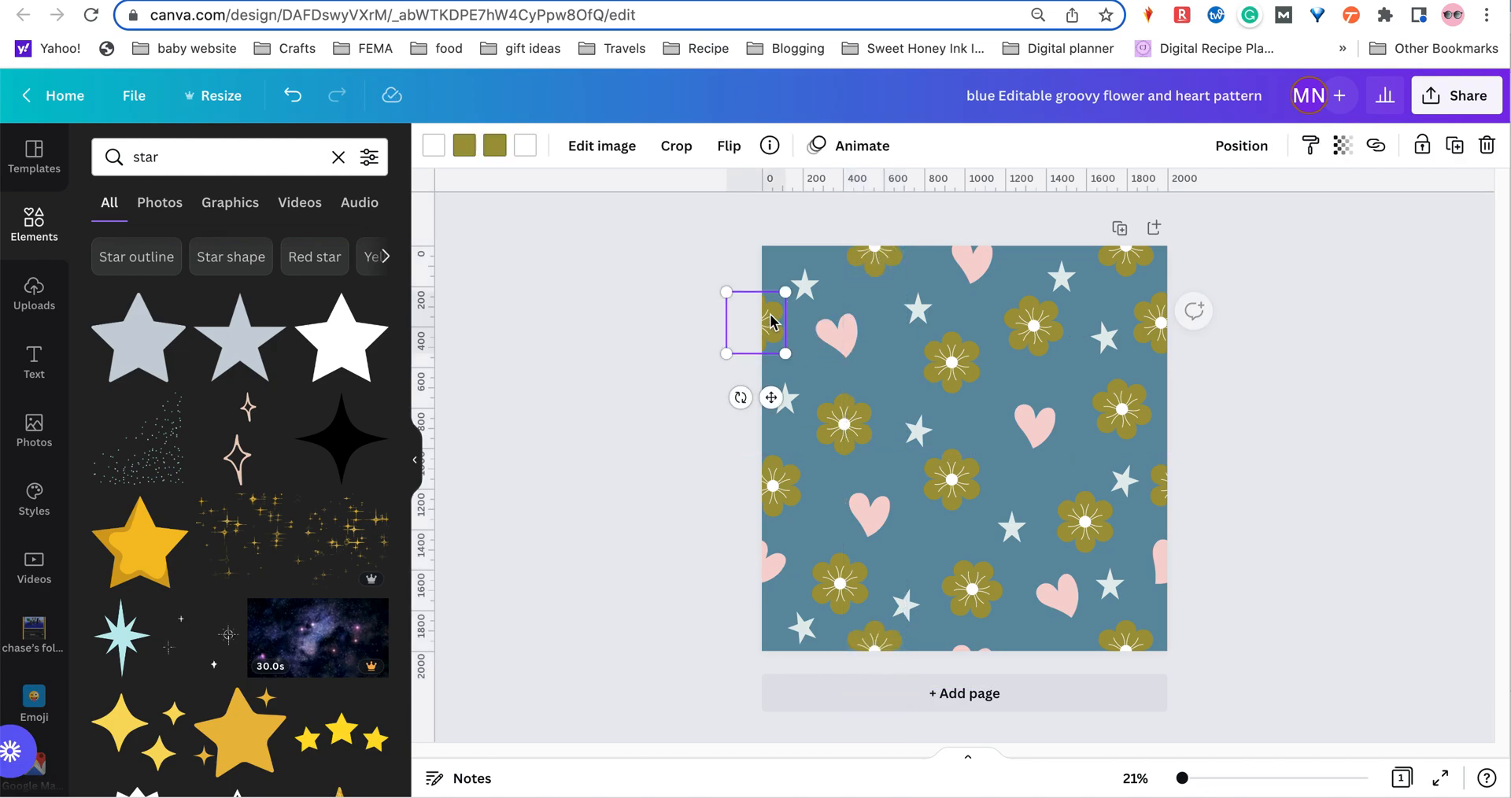
pyautogui.keyDown('shift'); pyautogui.click(1157, 340); pyautogui.keyUp('shift')
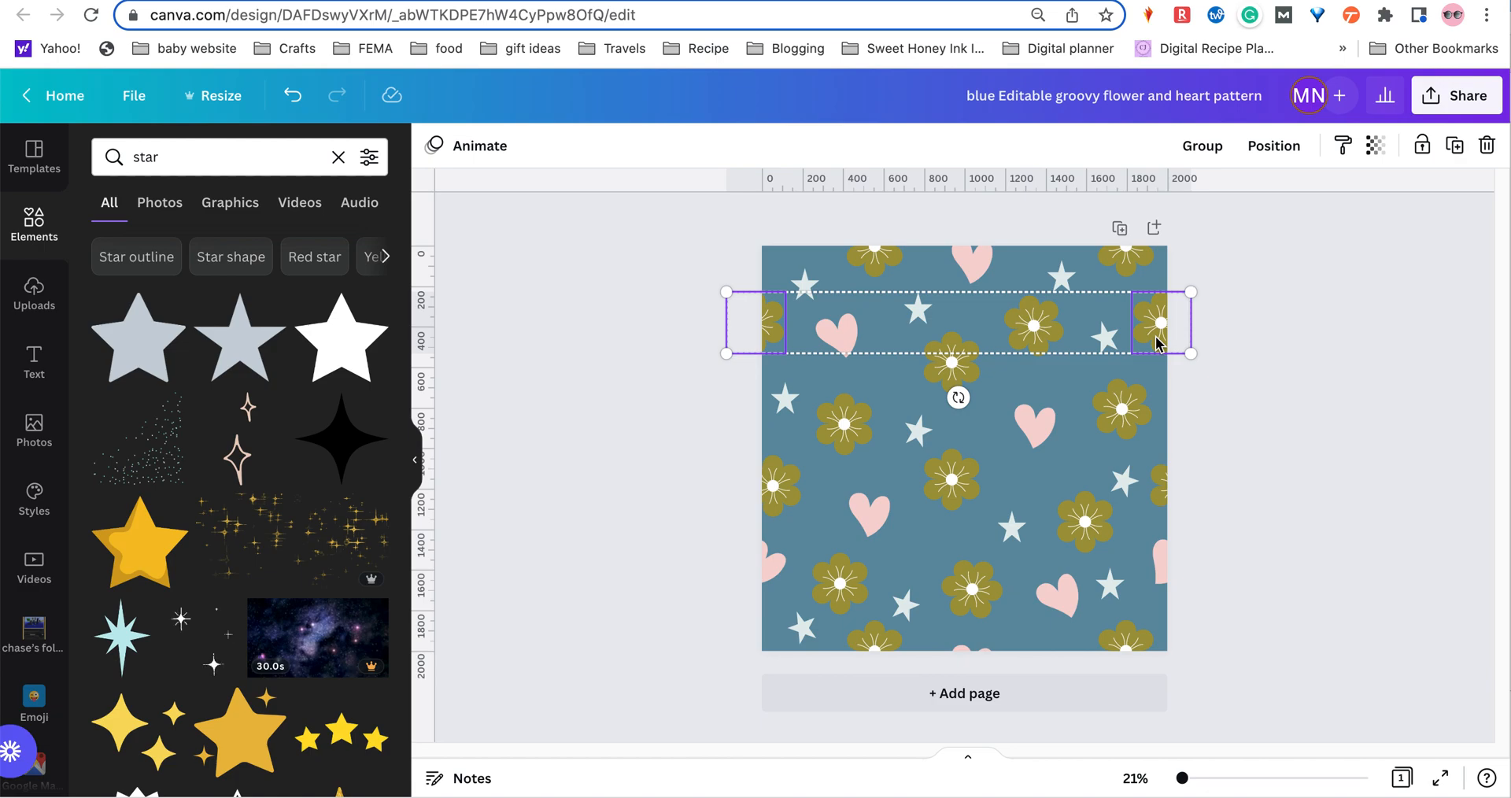
pyautogui.click(1157, 340)
pyautogui.moveTo(1157, 340)
pyautogui.mouseDown()
pyautogui.moveTo(1169, 347)
pyautogui.moveTo(1166, 329)
pyautogui.moveTo(1160, 356)
pyautogui.moveTo(1160, 344)
pyautogui.mouseUp()
# Shift the lower pair of flowers at the left and right edges together up and left, and move the nearby star clear of them
pyautogui.click(773, 486)
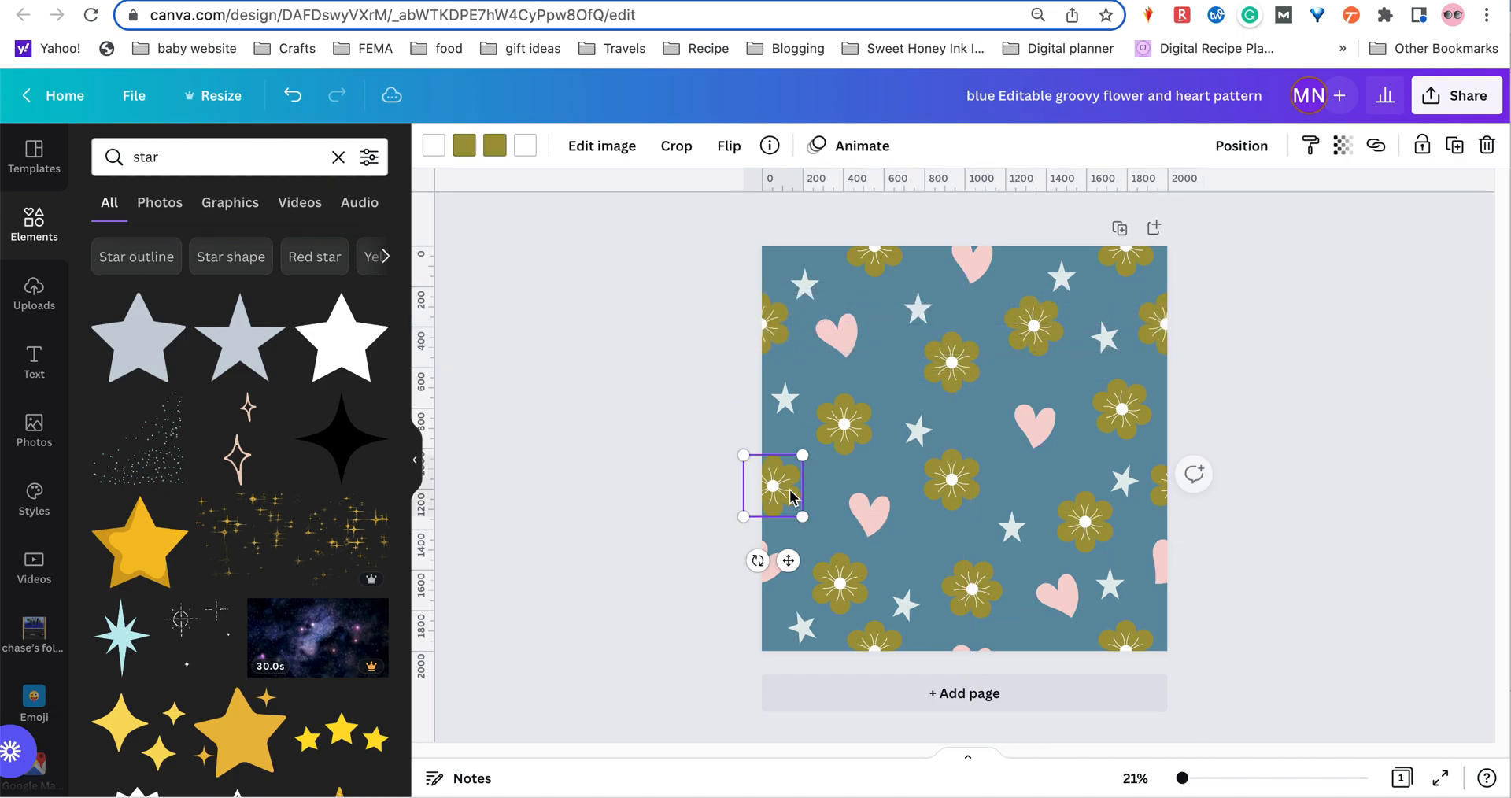
pyautogui.keyDown('shift'); pyautogui.click(1160, 502); pyautogui.keyUp('shift')
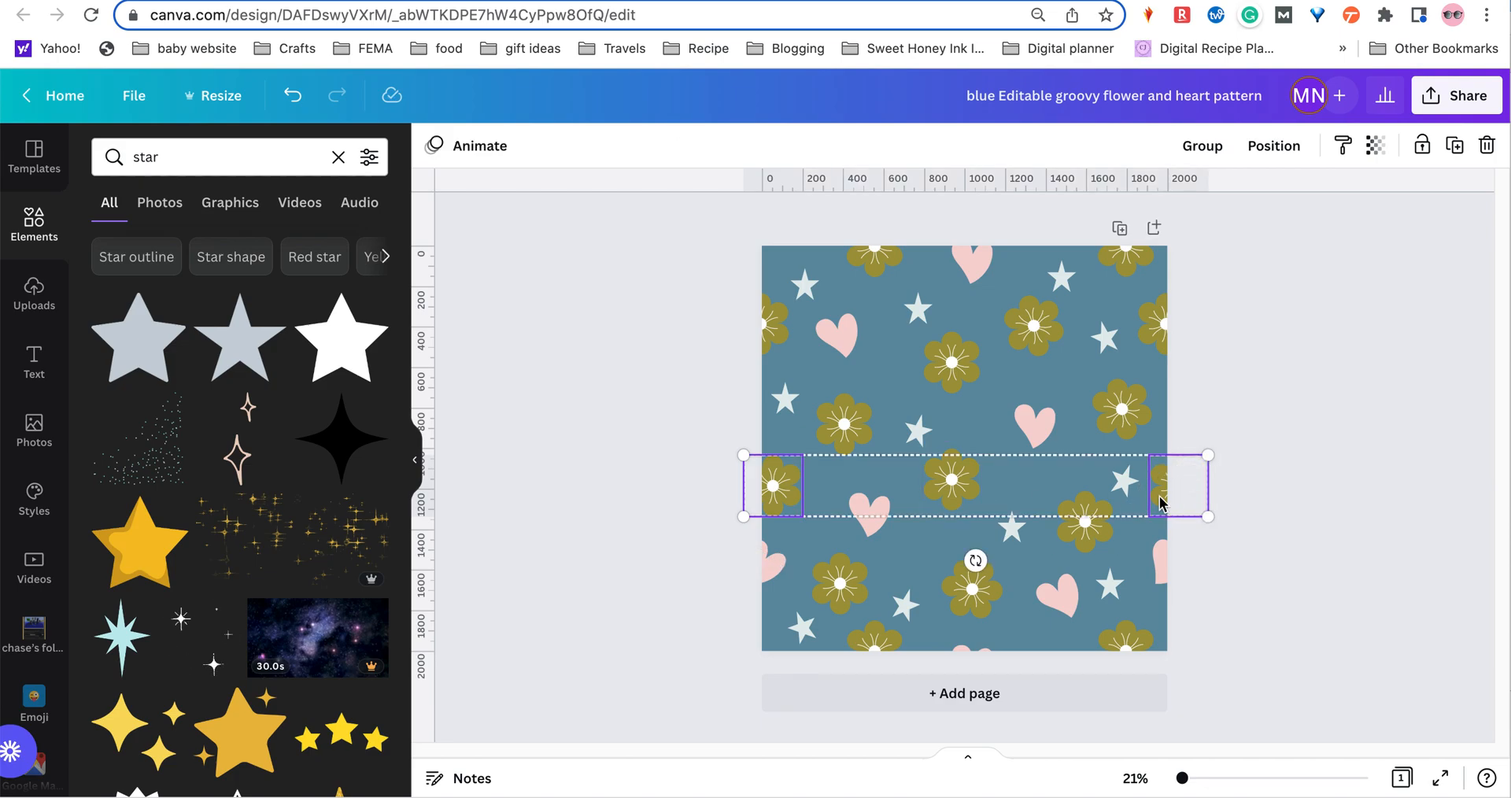
pyautogui.moveTo(1160, 499); pyautogui.dragTo(1102, 468)
pyautogui.click(1236, 542)
pyautogui.click(1263, 543)
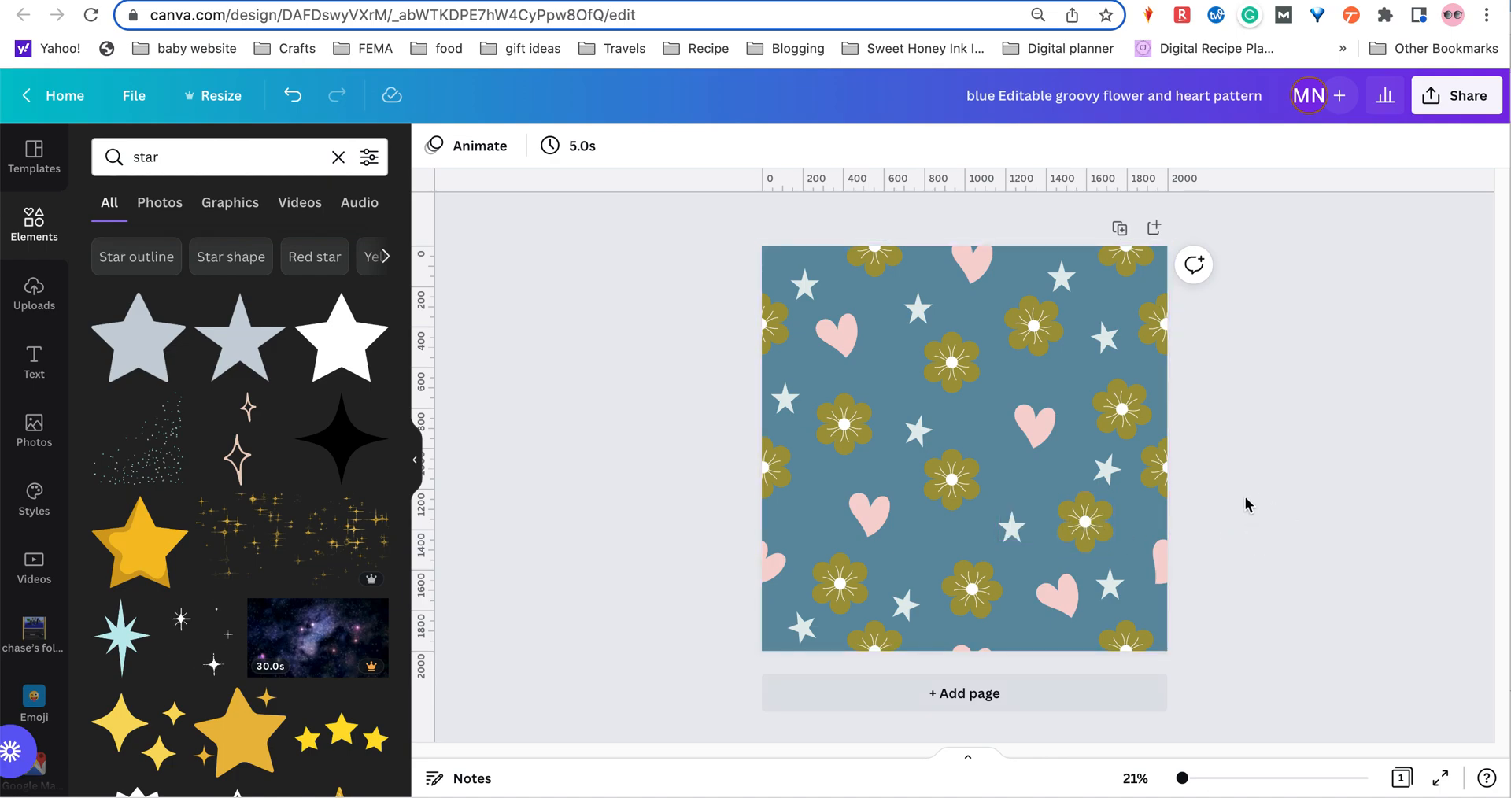
# Download the pattern as a PNG at size 1 (2000 × 2000 px) and save it to the Desktop
pyautogui.click(1456, 96)
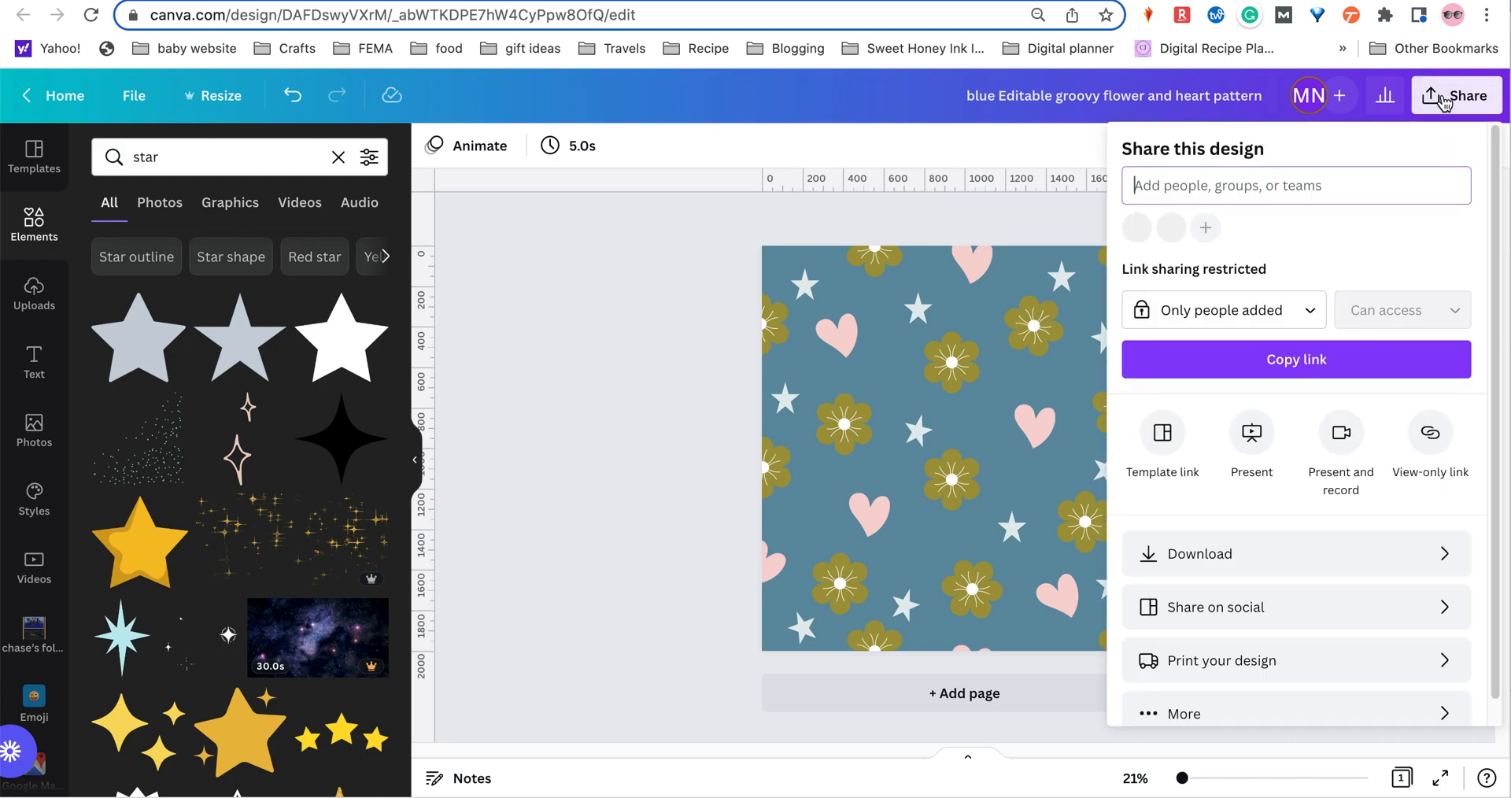
pyautogui.click(1322, 553)
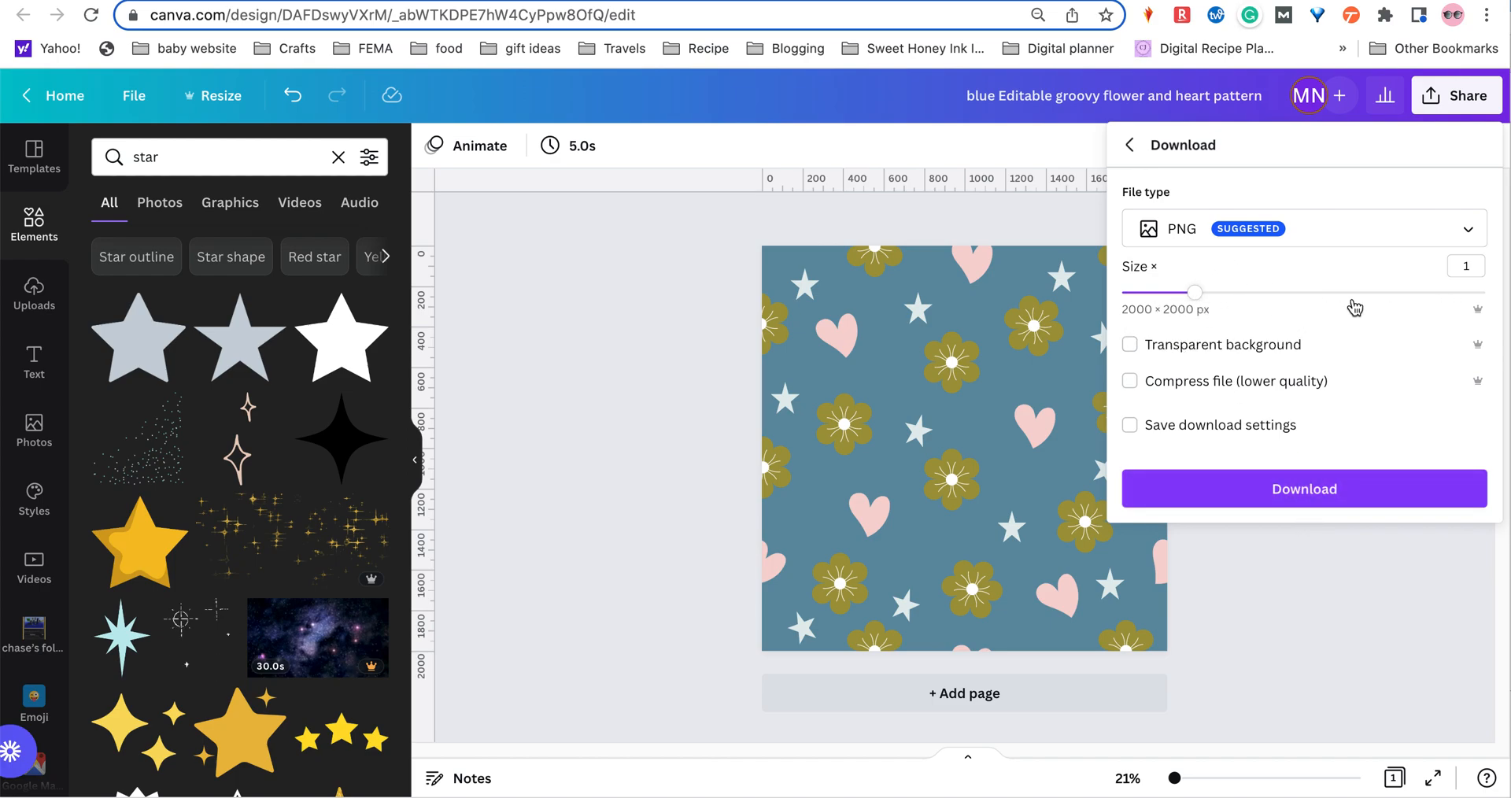
pyautogui.moveTo(1194, 292); pyautogui.dragTo(1476, 301)
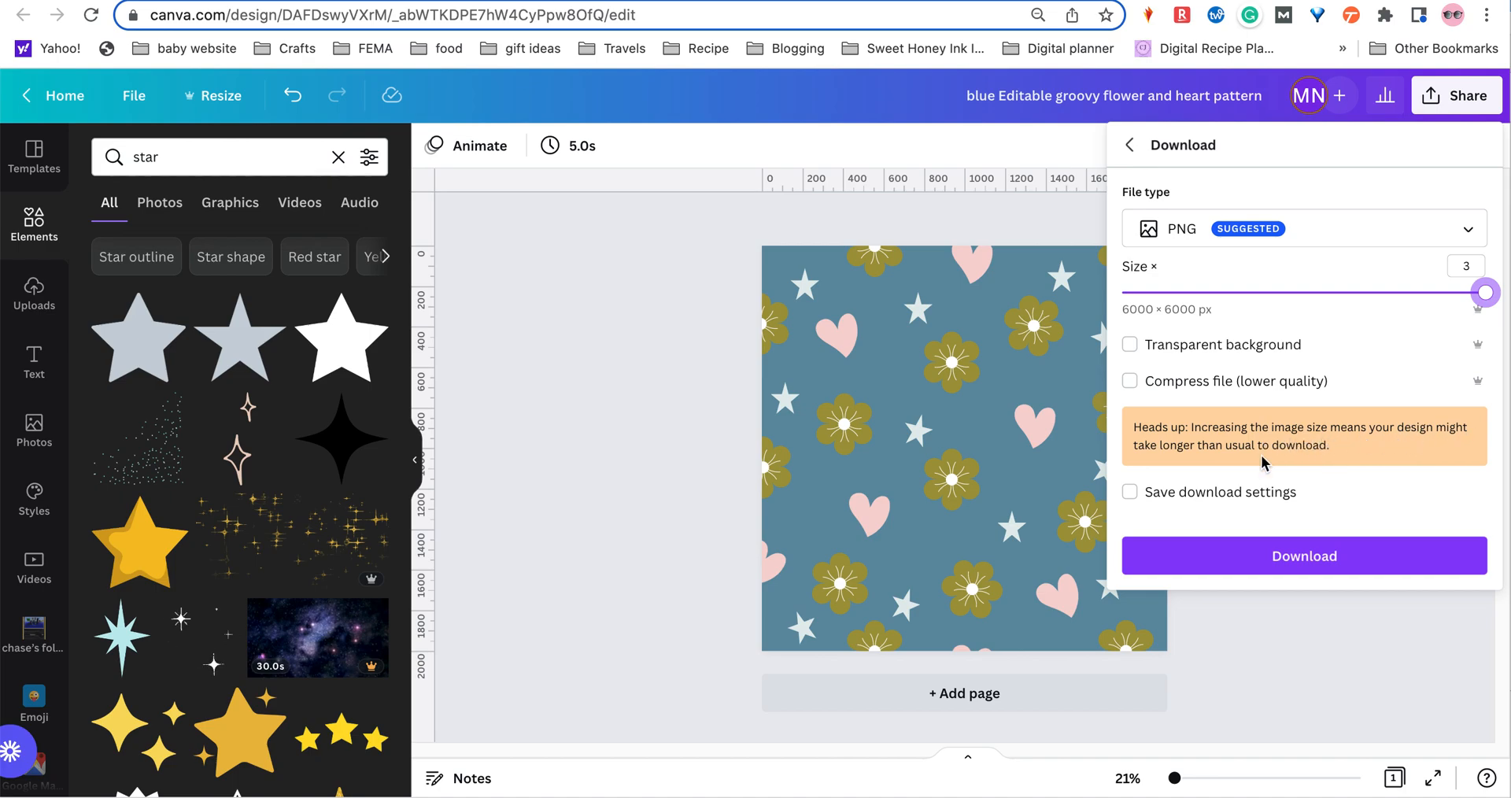
pyautogui.moveTo(1472, 293); pyautogui.dragTo(1224, 312)
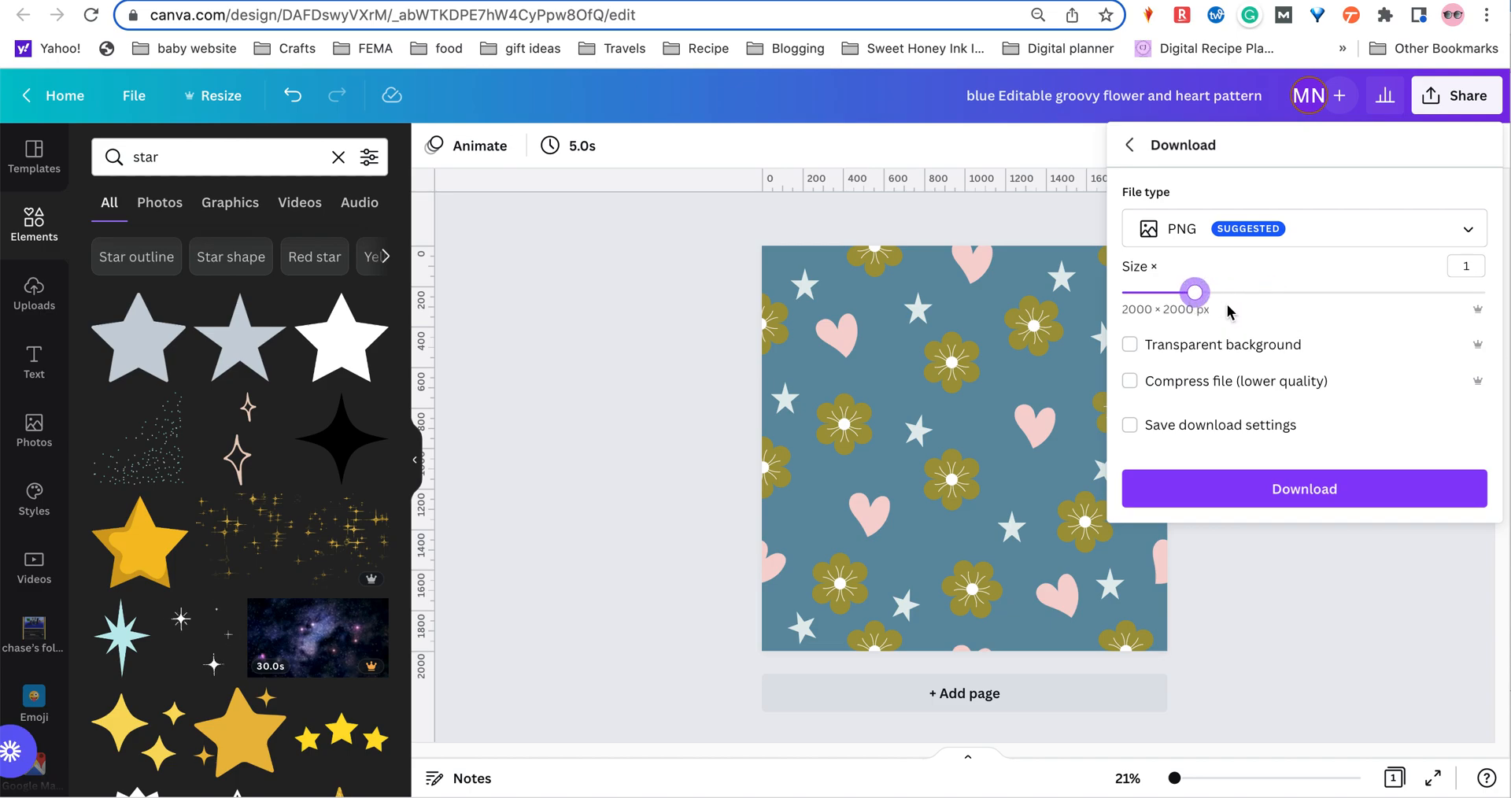
pyautogui.click(1330, 489)
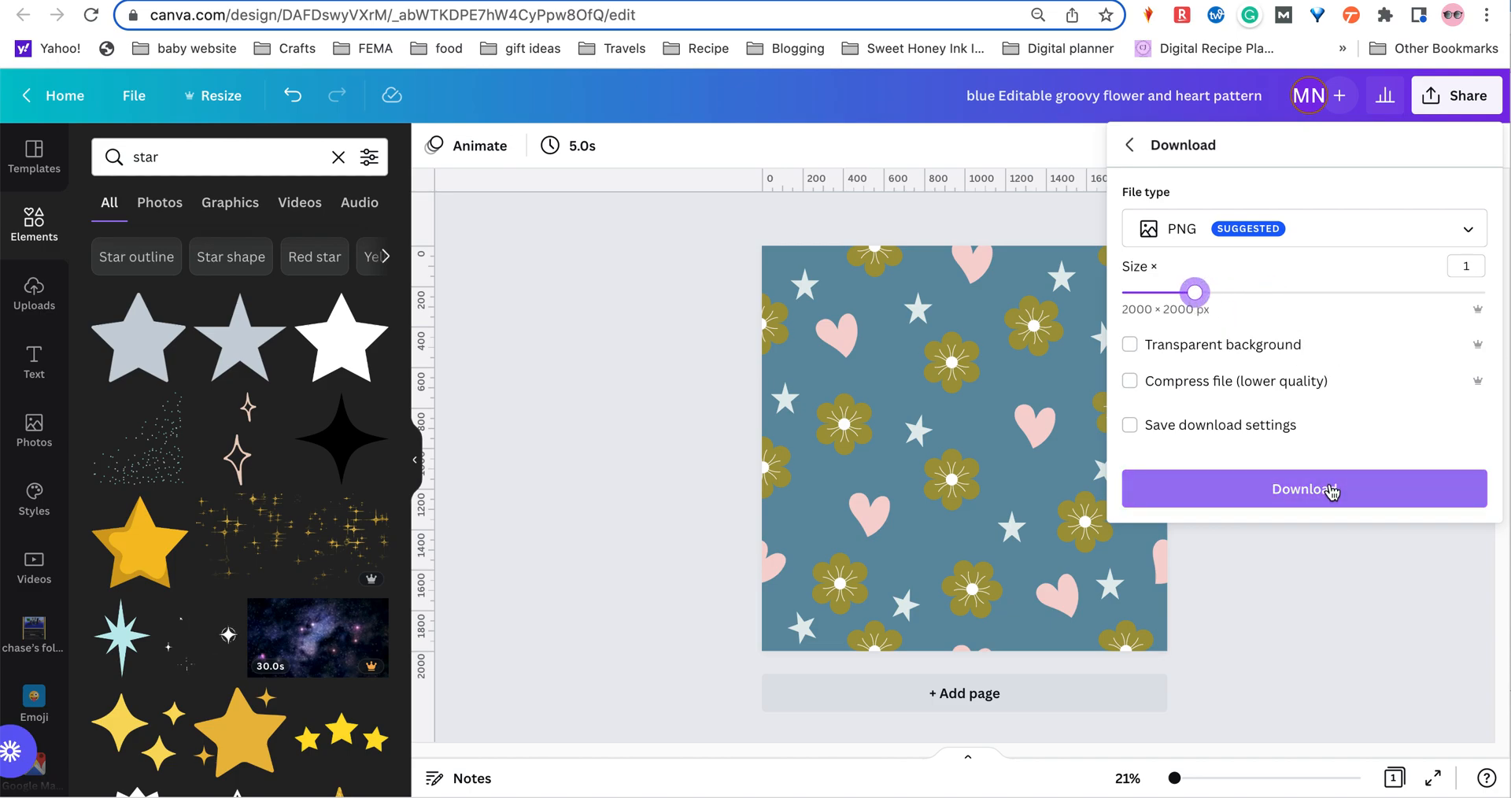
pyautogui.click(1330, 489)
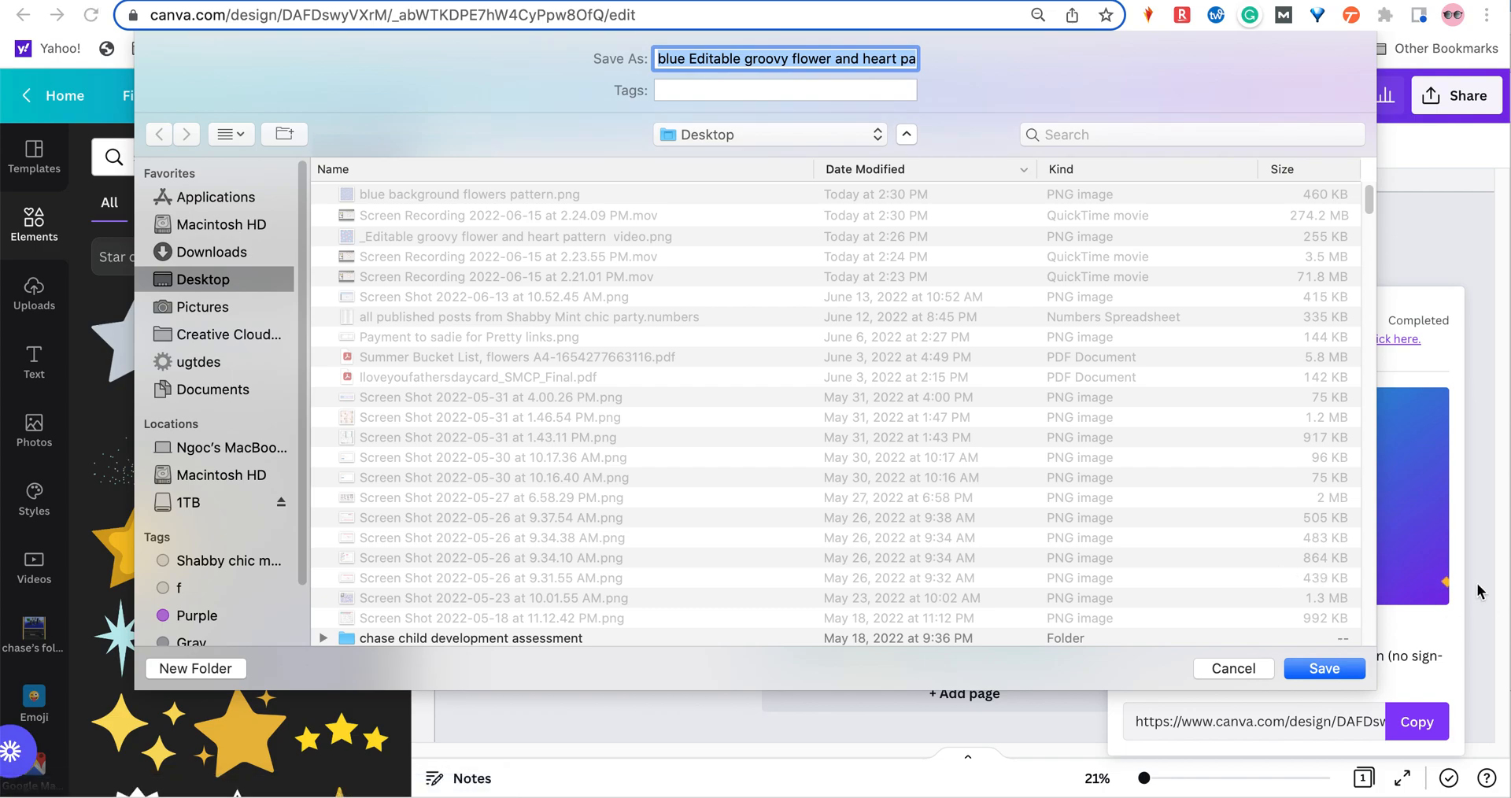
pyautogui.click(1338, 666)
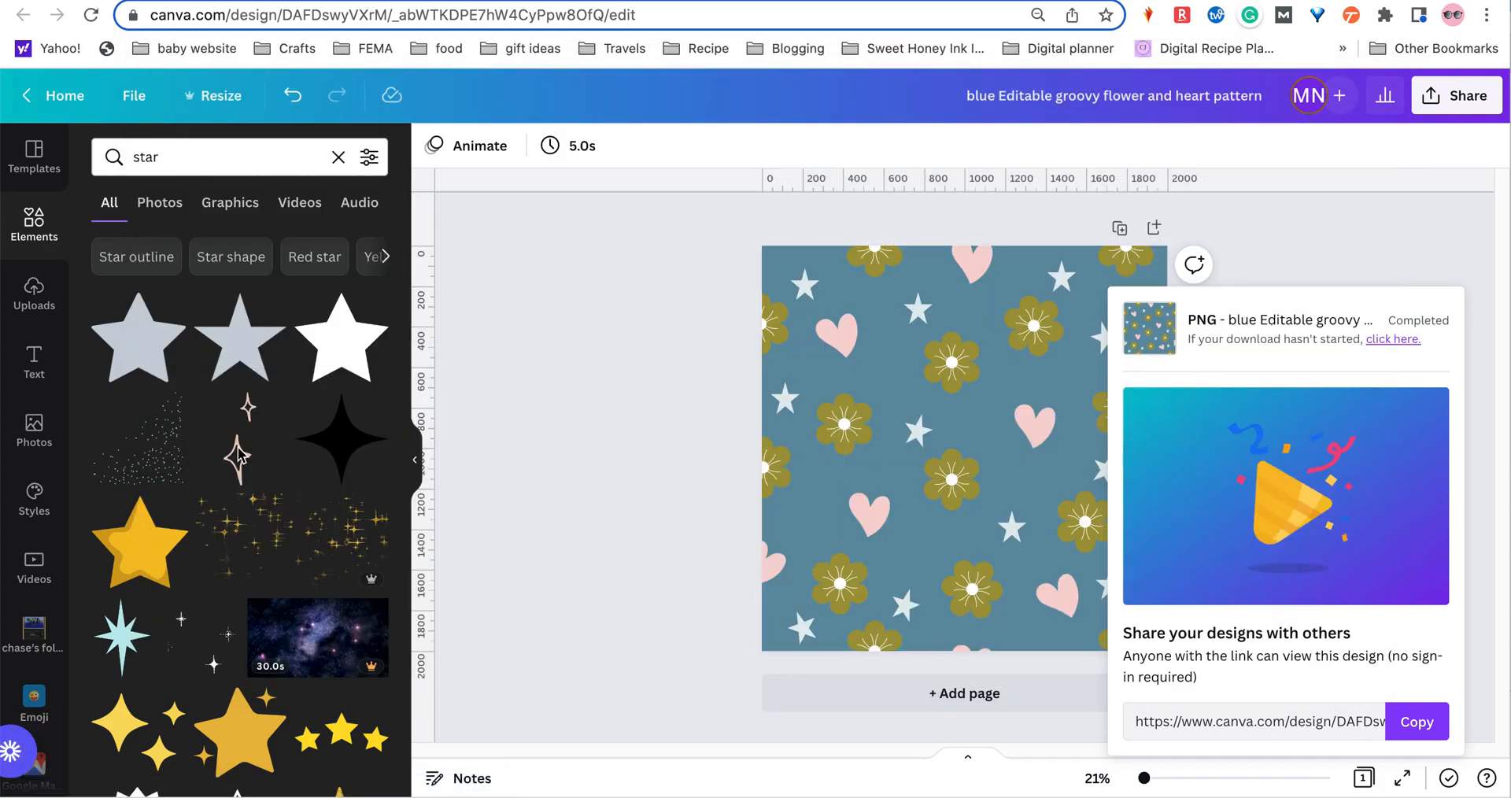
# Upload the newly saved blue groovy flower and heart pattern PNG from the Desktop folder in Finder, and dismiss the download notice
pyautogui.moveTo(75, 790)
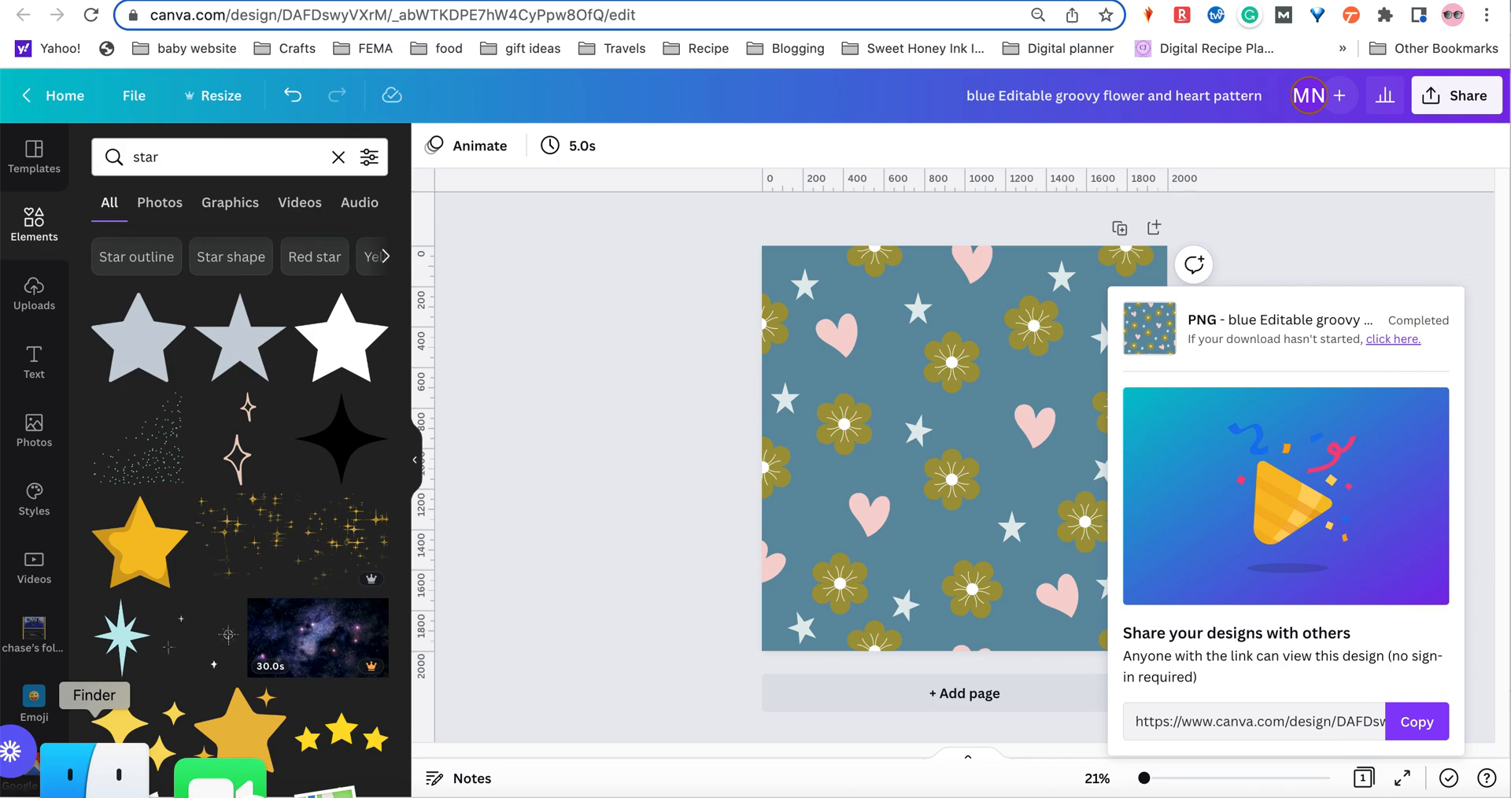
pyautogui.click(74, 790)
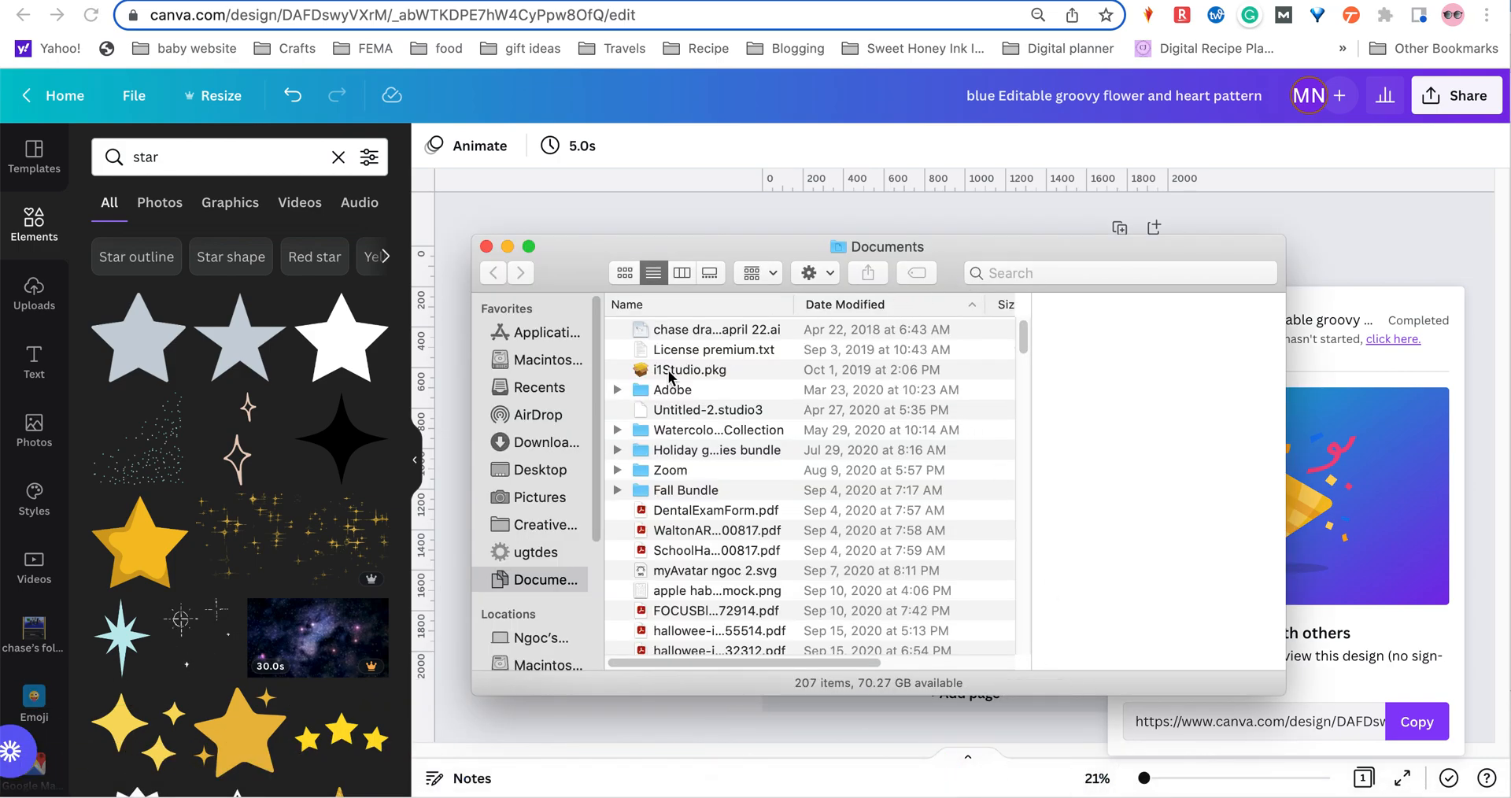
pyautogui.click(553, 469)
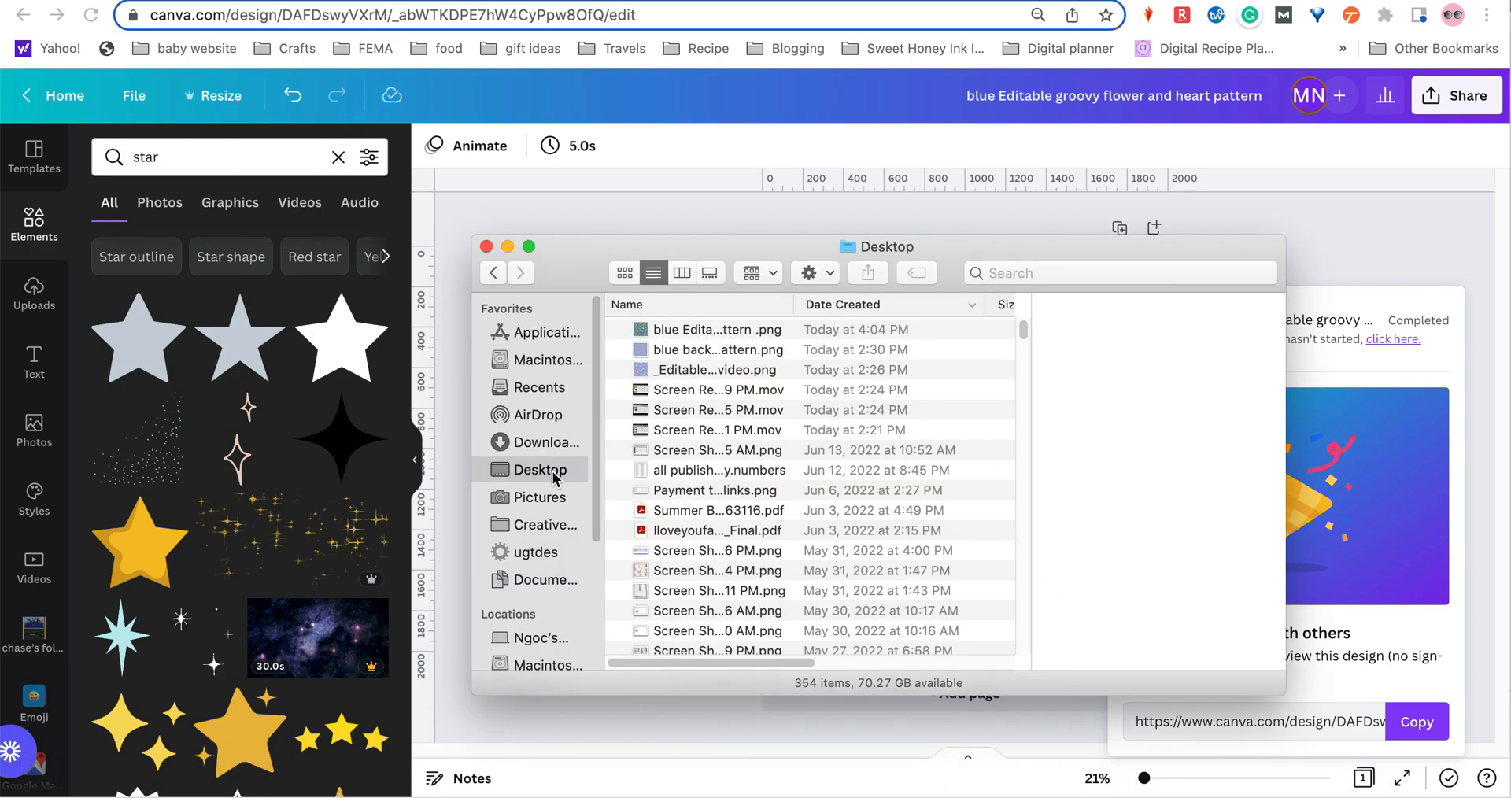
pyautogui.moveTo(751, 329); pyautogui.dragTo(265, 350)
pyautogui.click(728, 410)
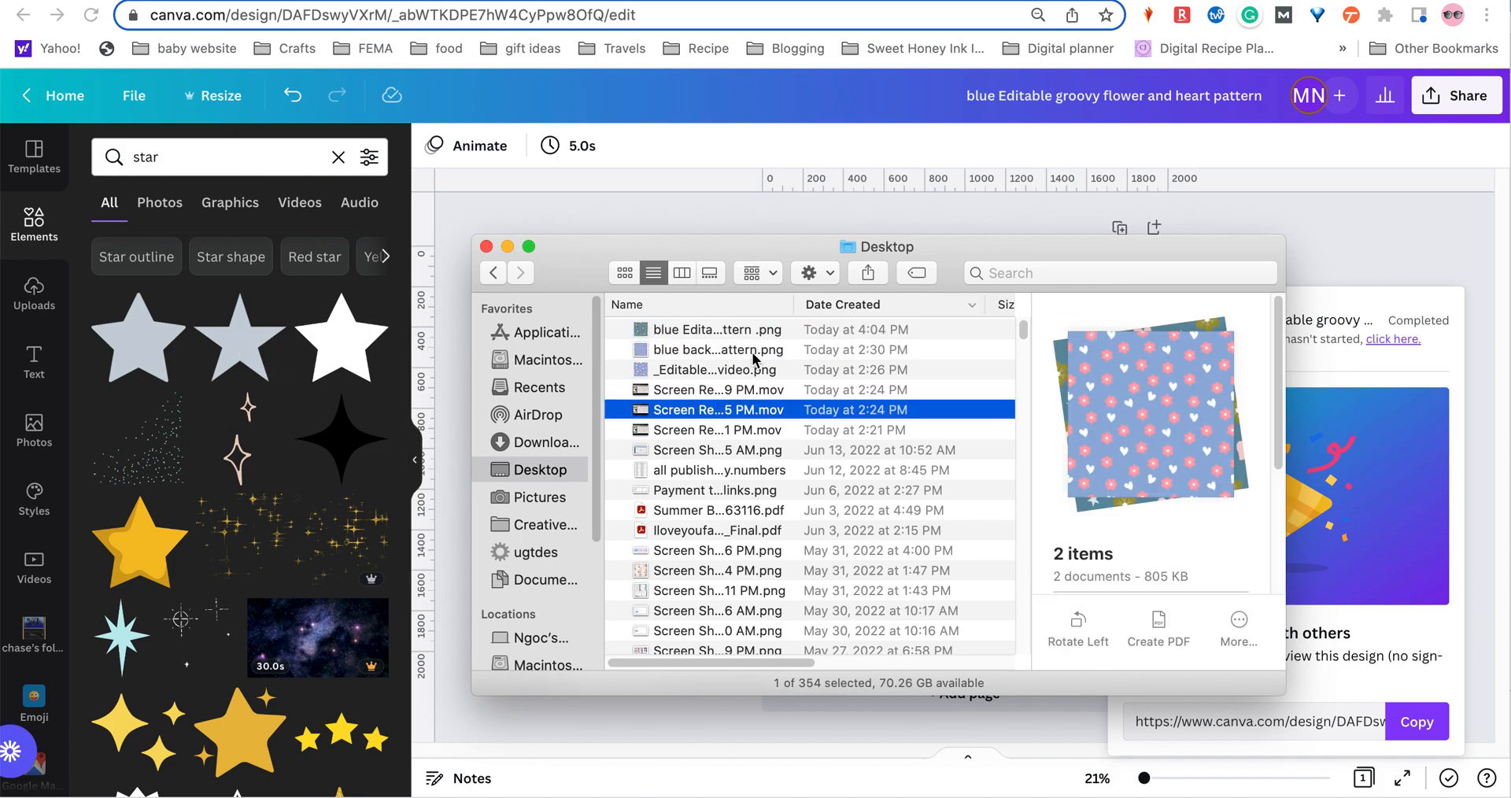
pyautogui.click(776, 331)
pyautogui.moveTo(778, 339); pyautogui.dragTo(364, 407)
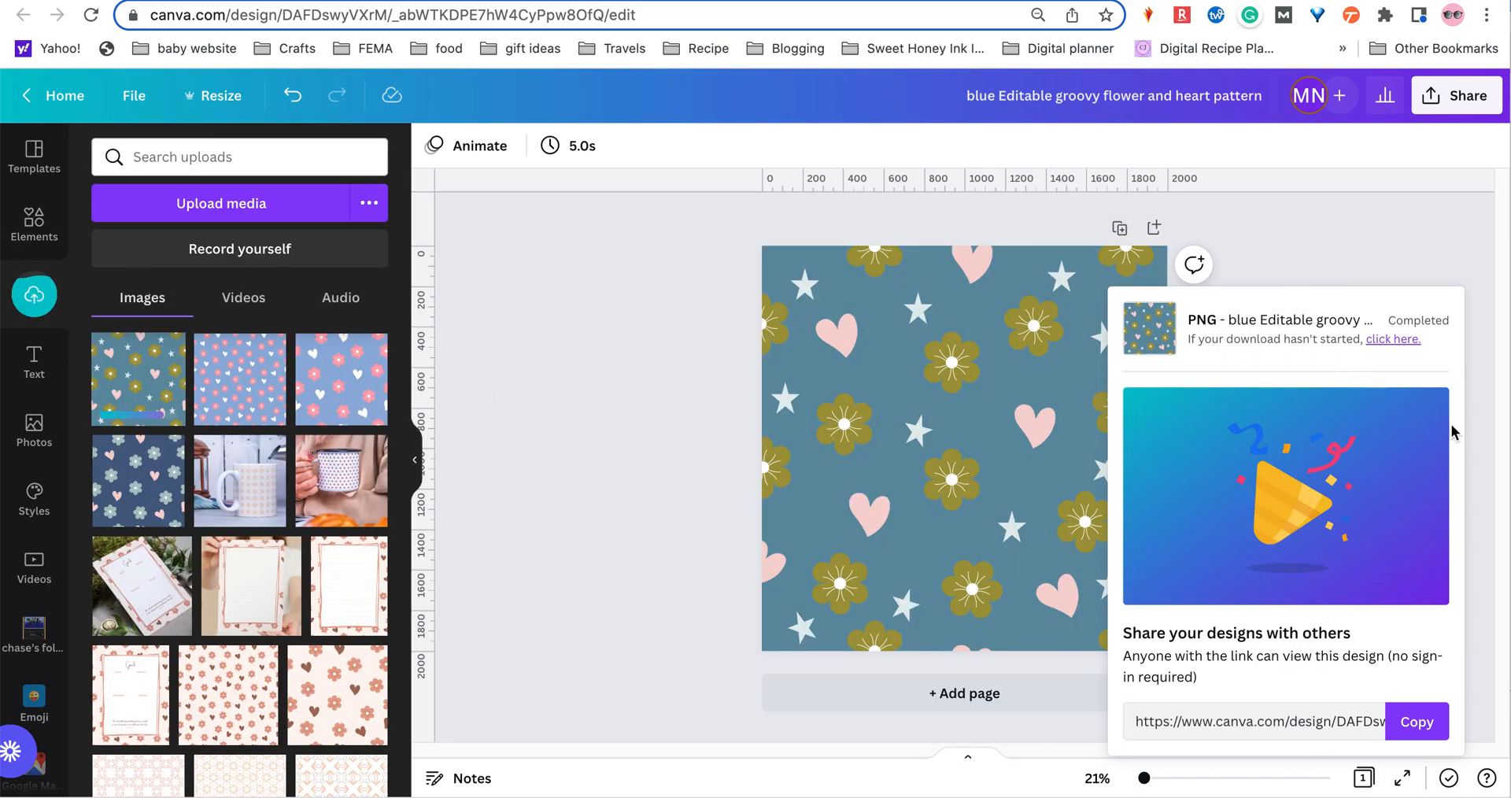
pyautogui.click(1297, 250)
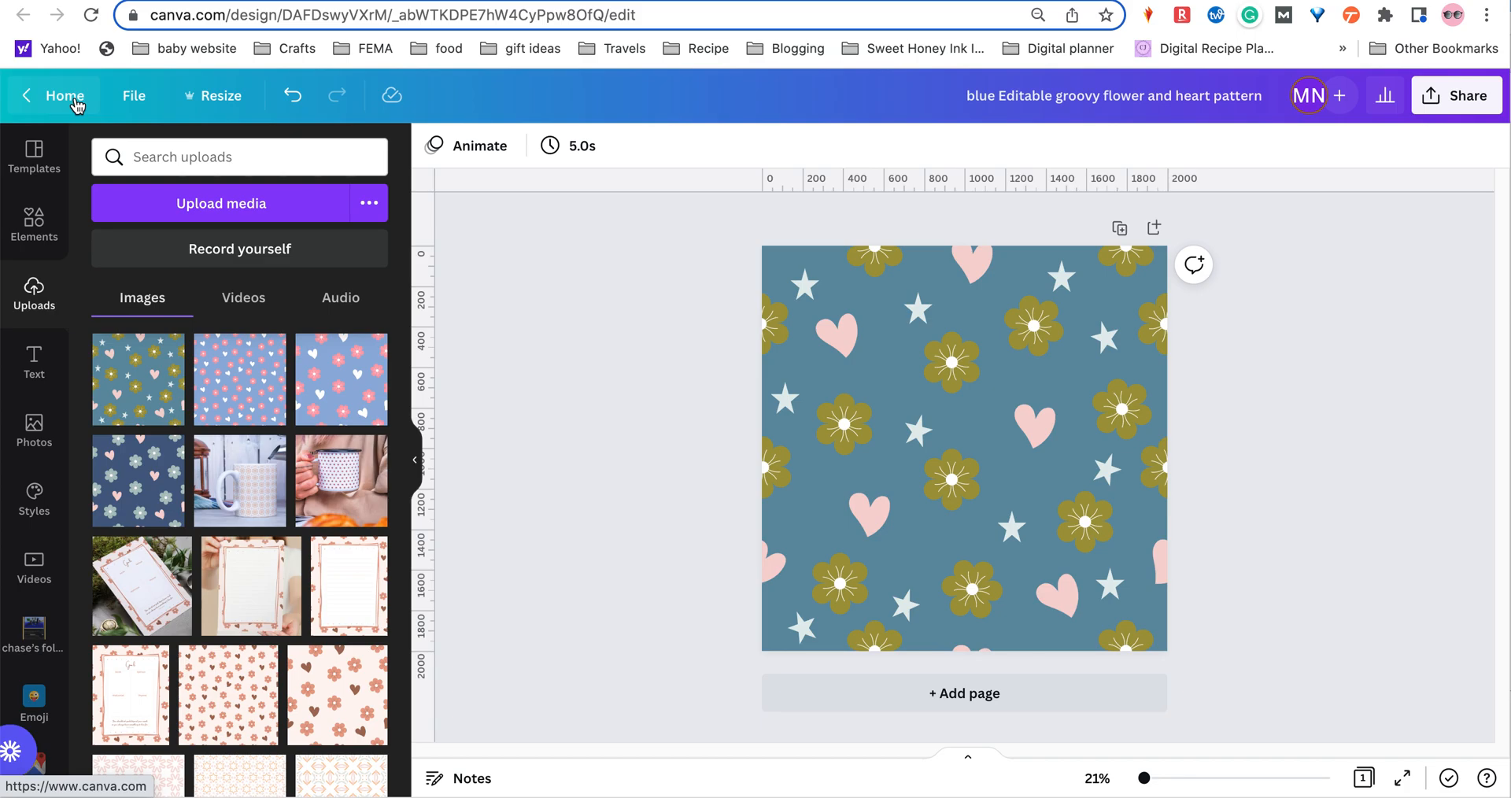
# Create a new custom-size design measuring 12 × 12 inches
pyautogui.click(124, 93)
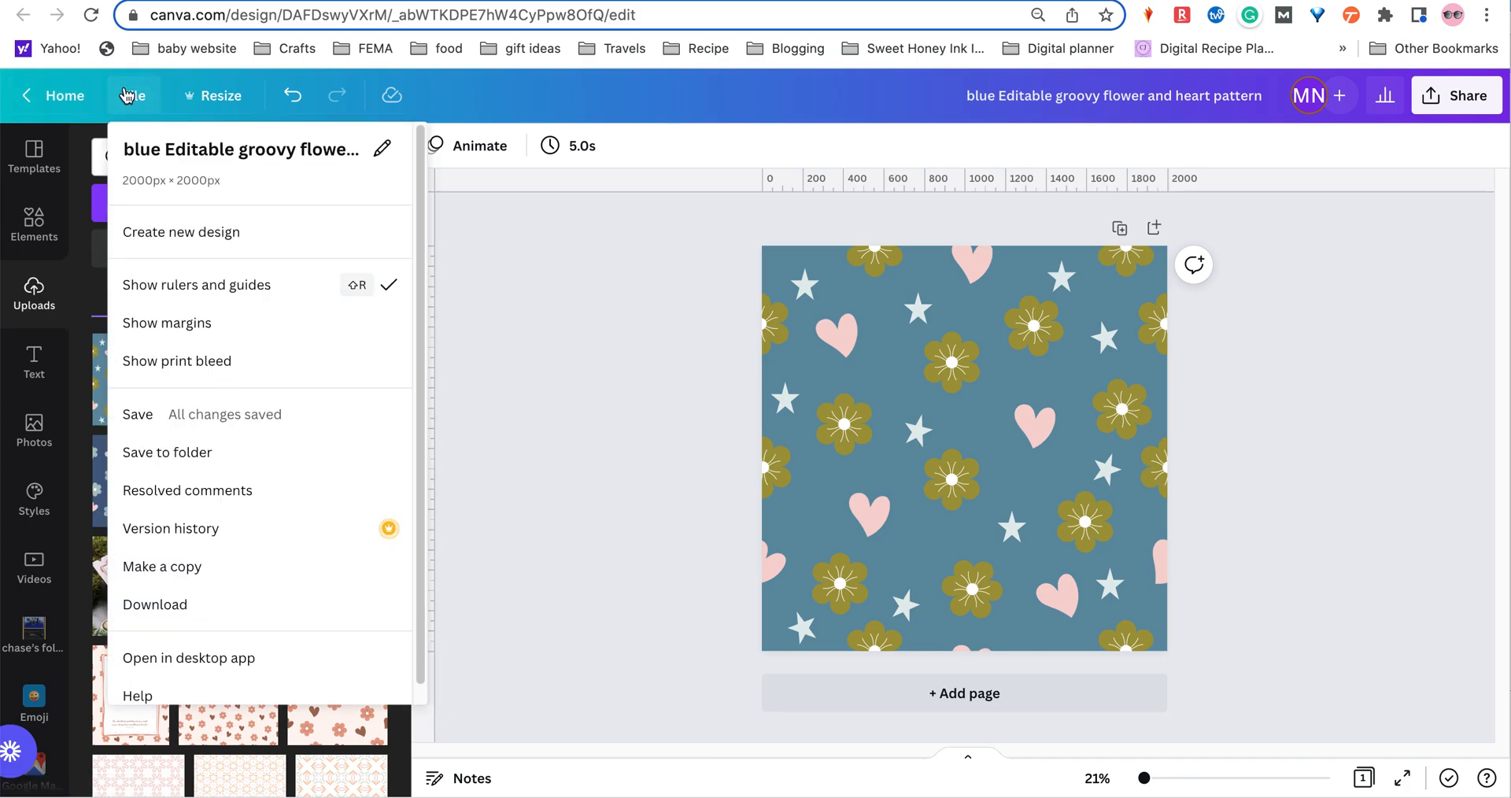
pyautogui.click(211, 229)
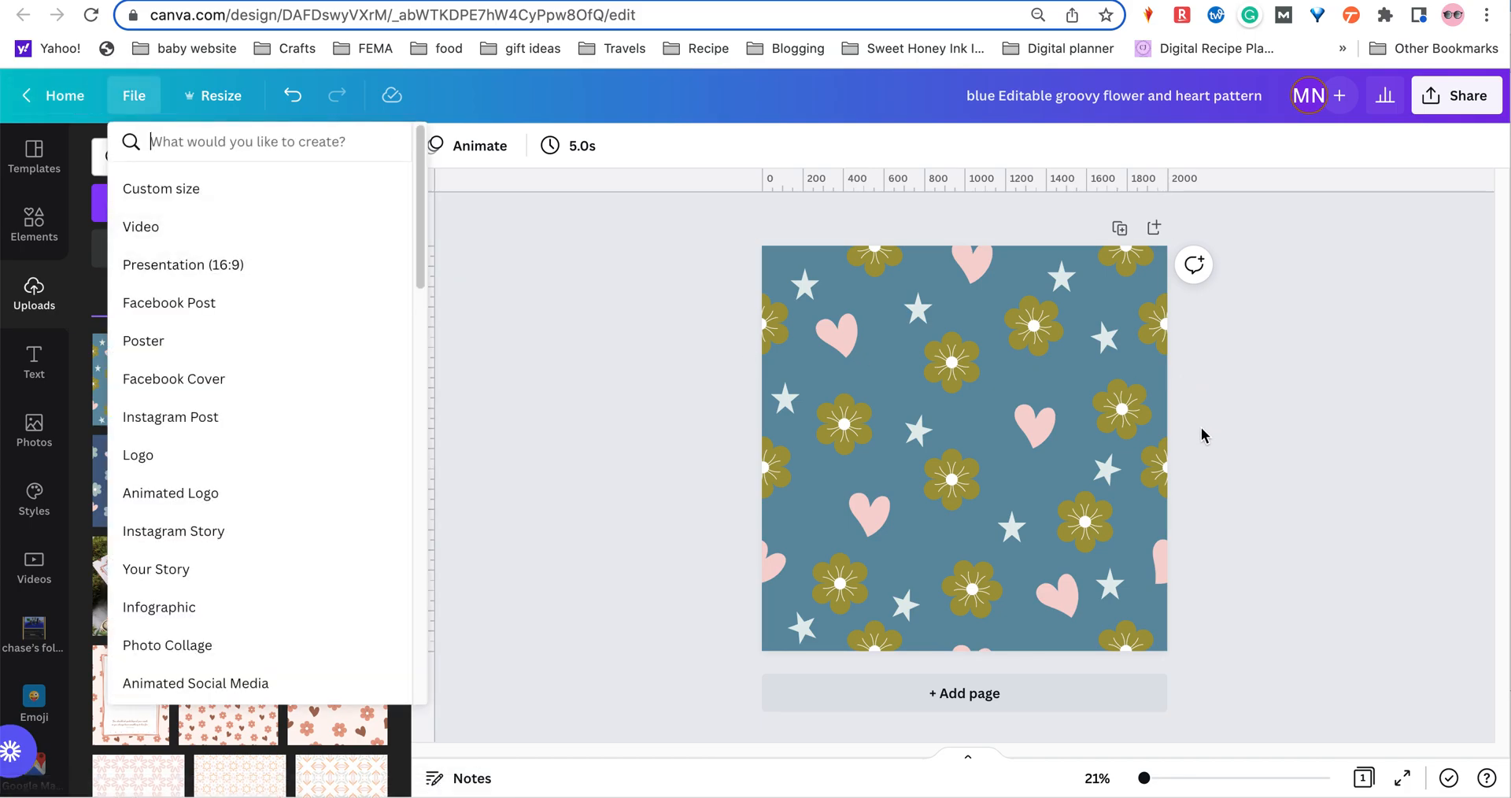
pyautogui.click(228, 145)
pyautogui.click(213, 191)
pyautogui.click(520, 226)
pyautogui.click(516, 315)
pyautogui.click(234, 225)
pyautogui.write('12')
pyautogui.click(313, 227)
pyautogui.write('12')
pyautogui.click(414, 285)
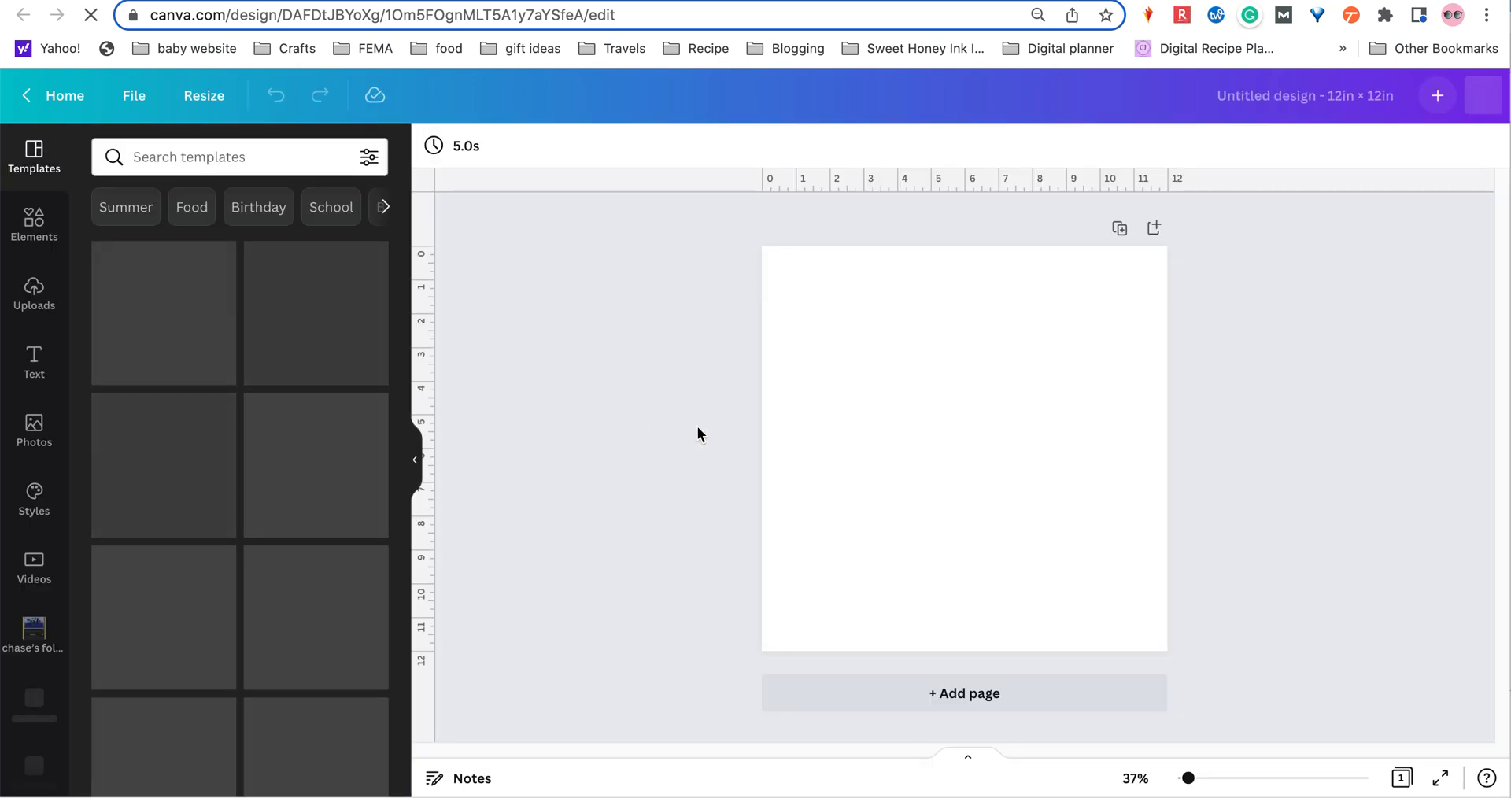
# Show the uploaded images and place a vertical and a horizontal guide through the page centre at 6 inches
pyautogui.click(32, 297)
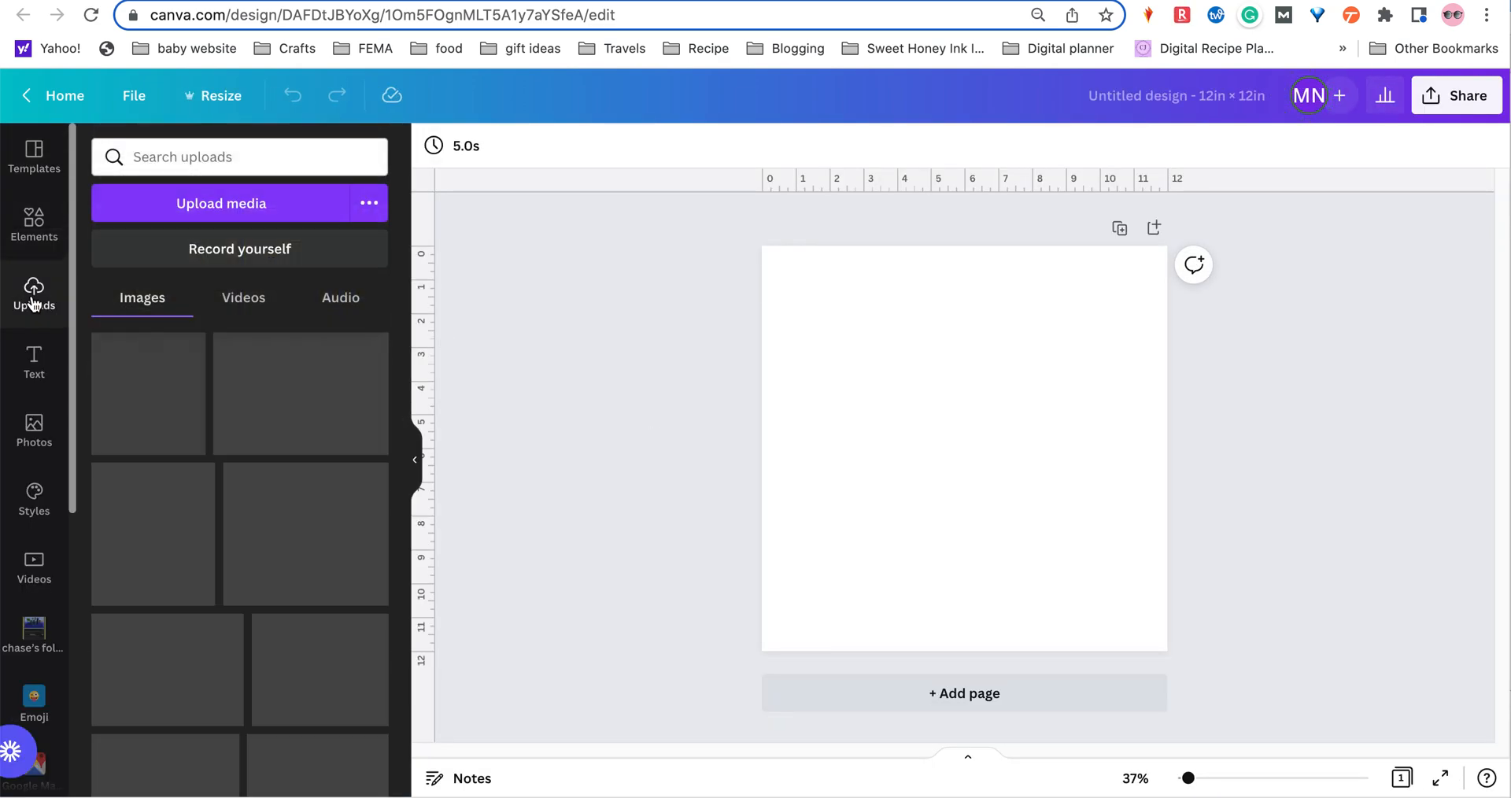
pyautogui.moveTo(423, 355); pyautogui.dragTo(963, 383)
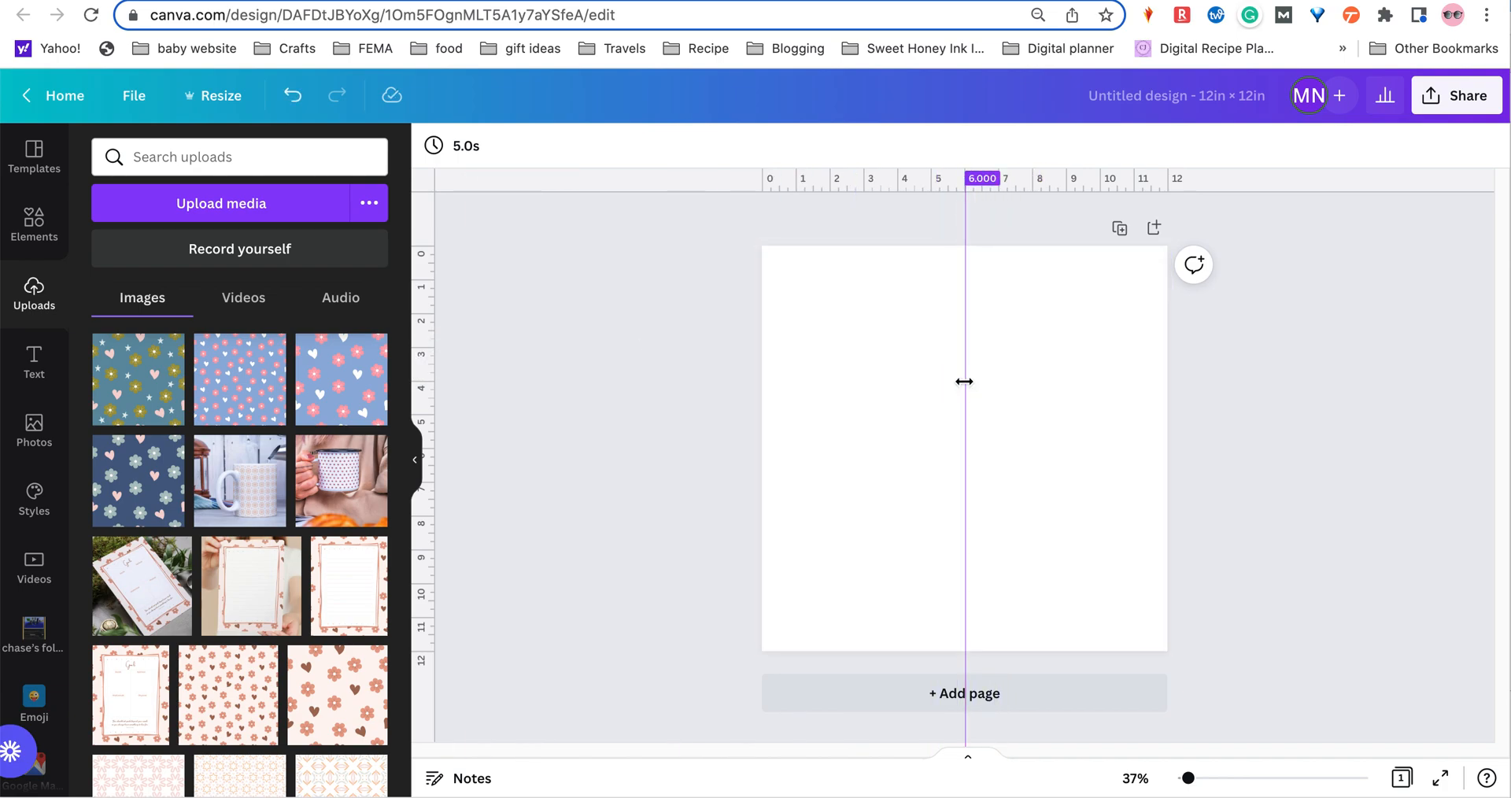
pyautogui.moveTo(894, 178); pyautogui.dragTo(894, 447)
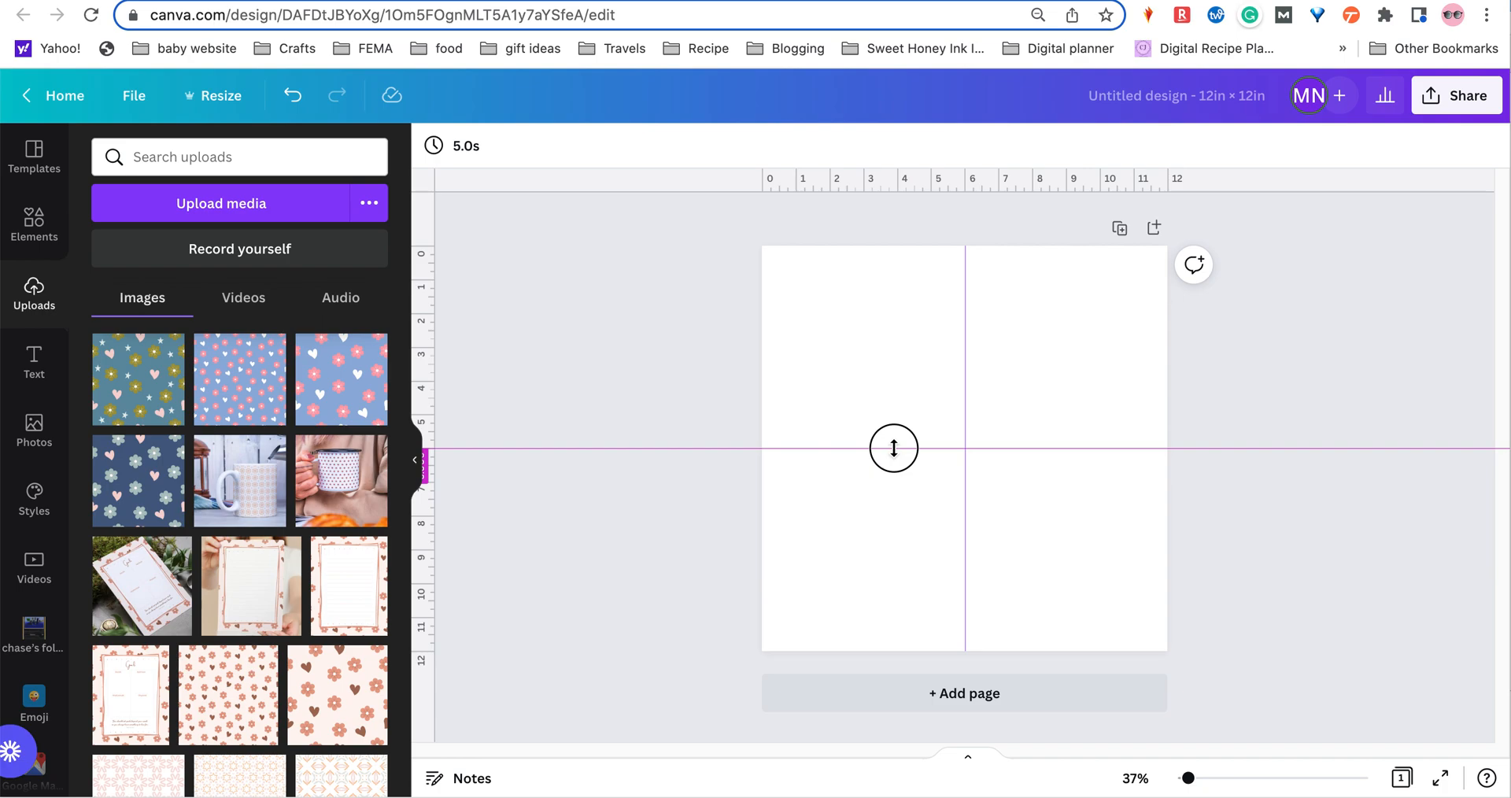
pyautogui.moveTo(895, 448); pyautogui.dragTo(894, 447)
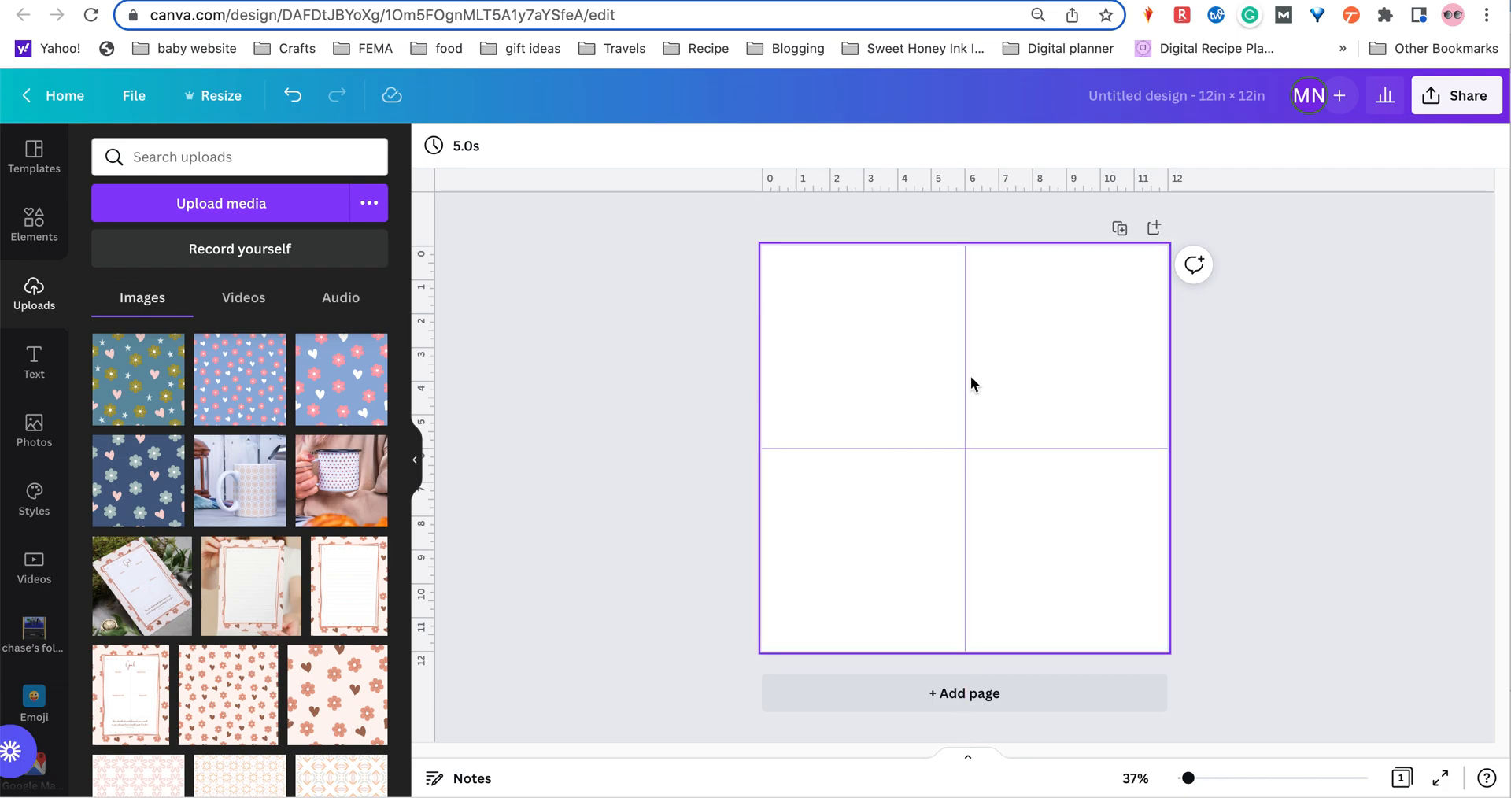
# Add the uploaded blue pattern to the page and resize it to fill the upper-left quadrant up to both guides
pyautogui.click(148, 386)
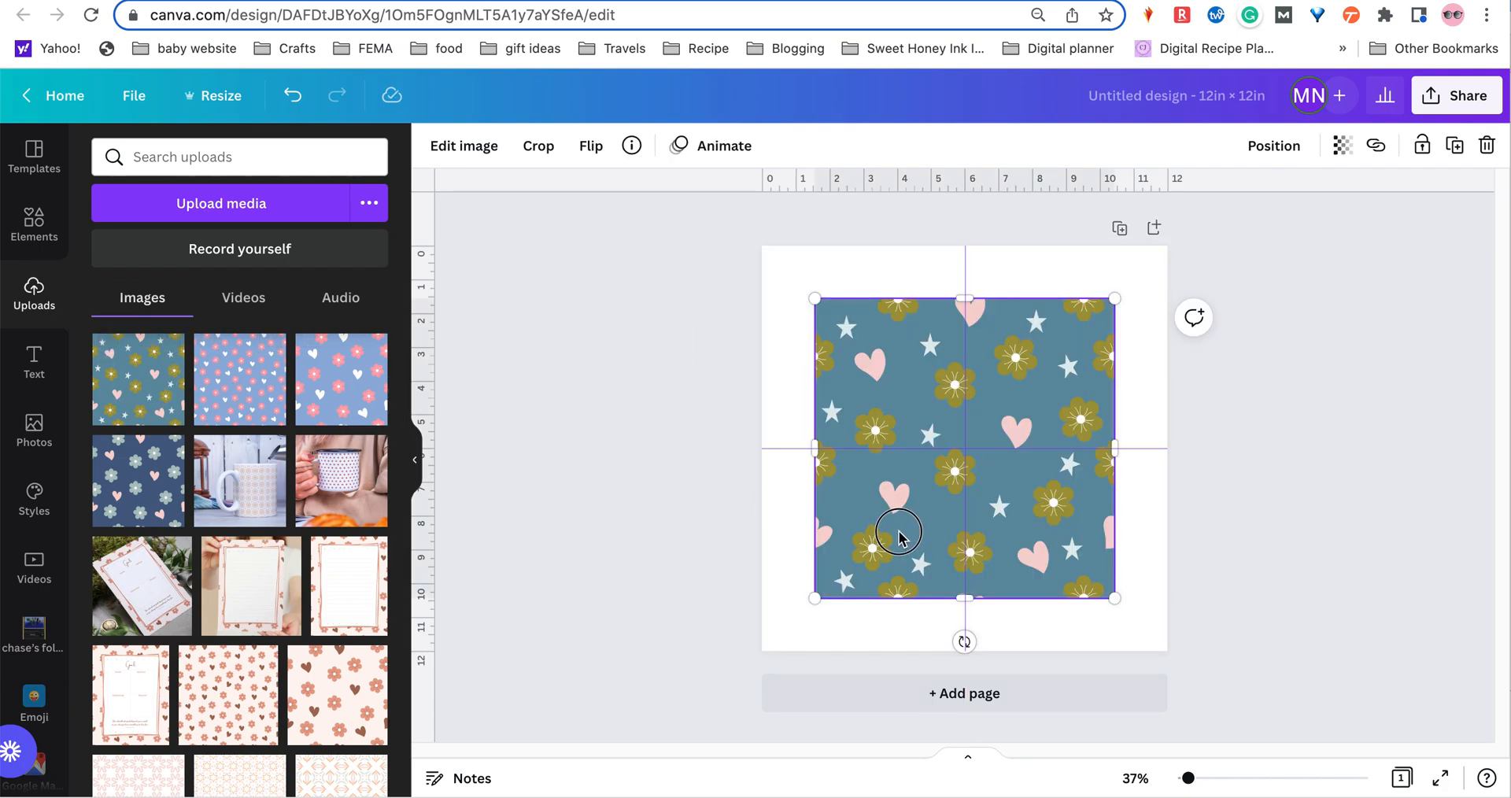
pyautogui.moveTo(900, 530); pyautogui.dragTo(852, 484)
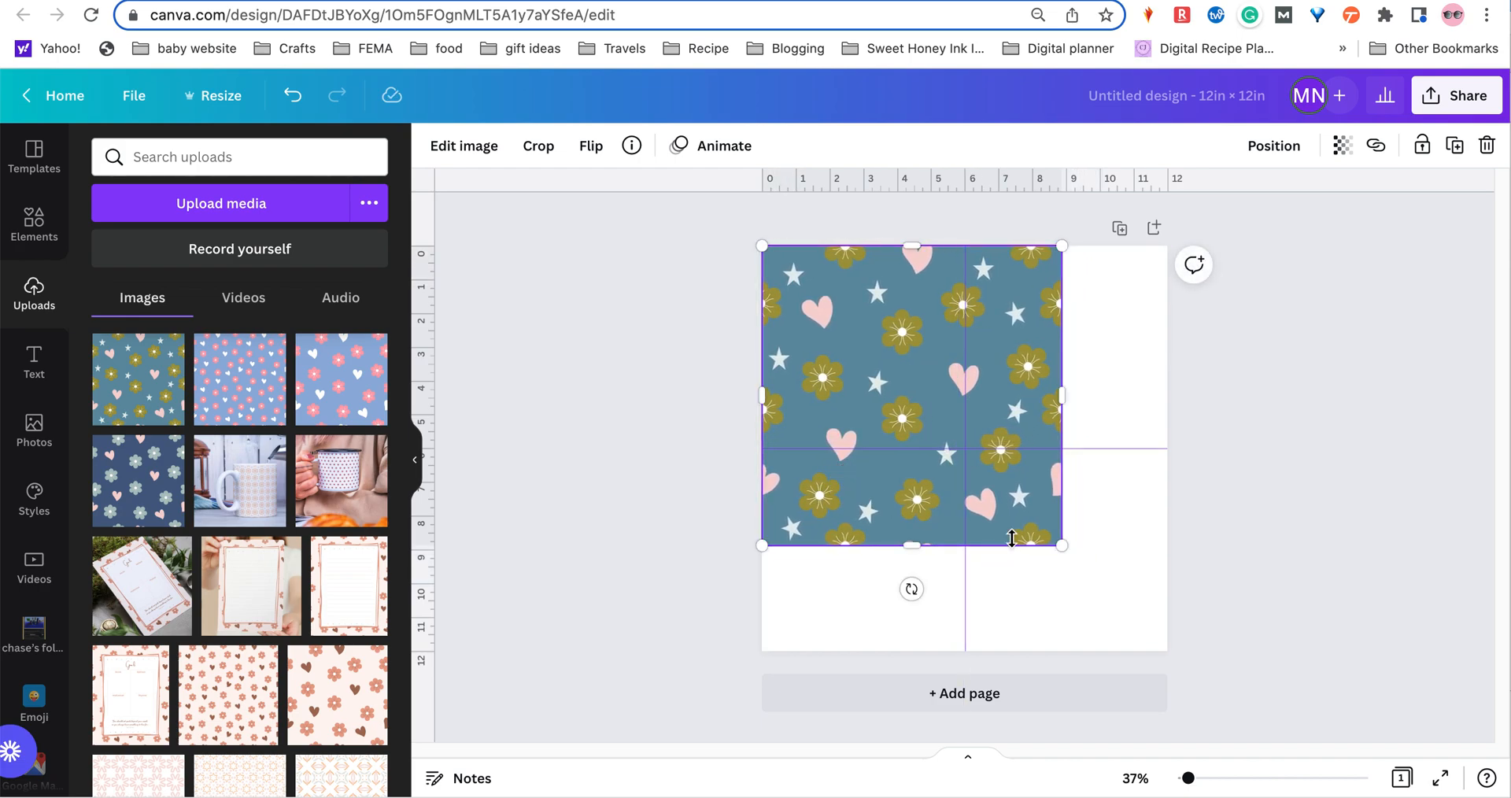
pyautogui.moveTo(1060, 549); pyautogui.dragTo(964, 451)
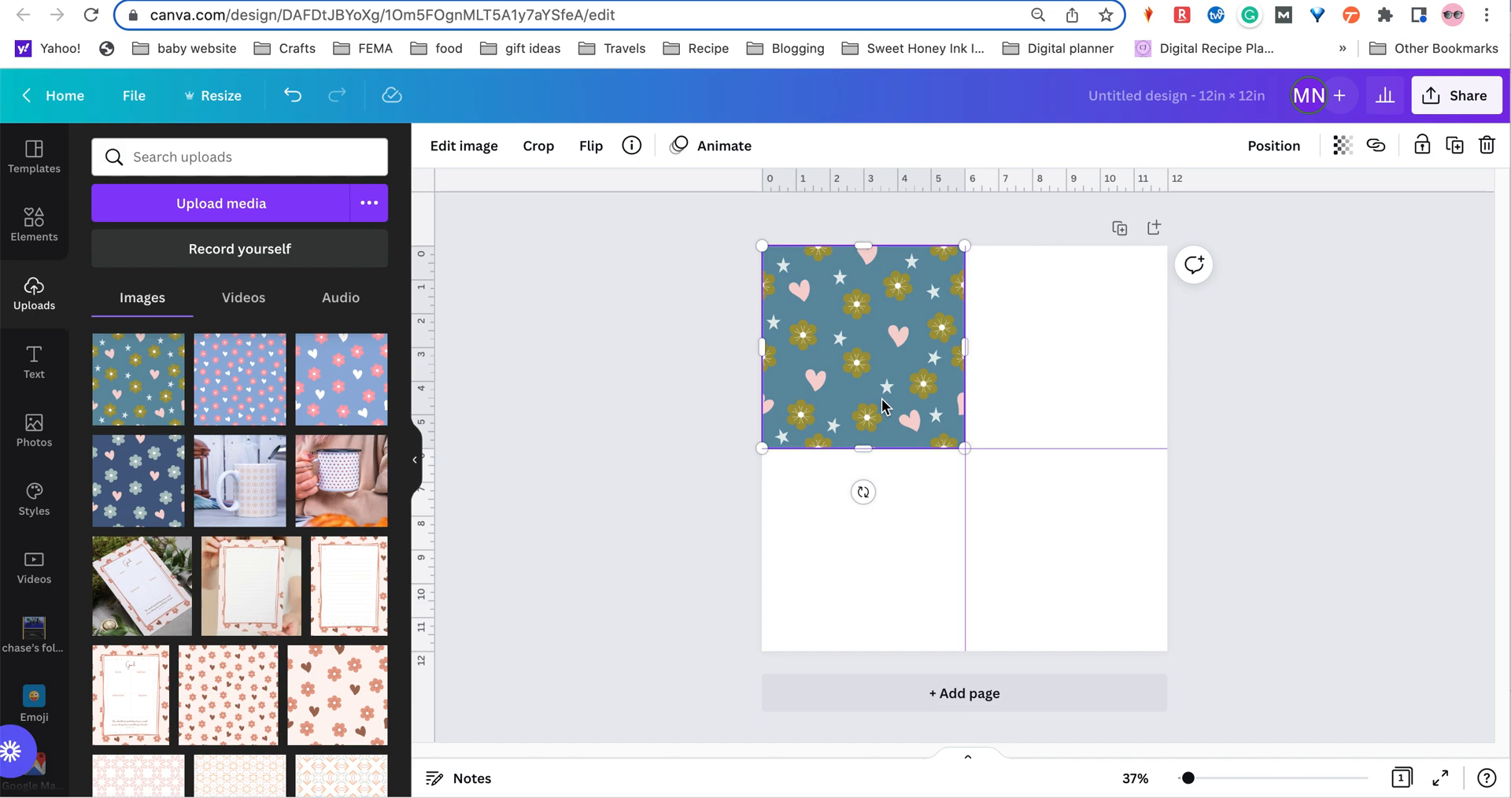
# Duplicate the pattern tile into the upper-right quadrant, aligned with the centre guides and the first tile
pyautogui.moveTo(882, 398); pyautogui.dragTo(1086, 388)
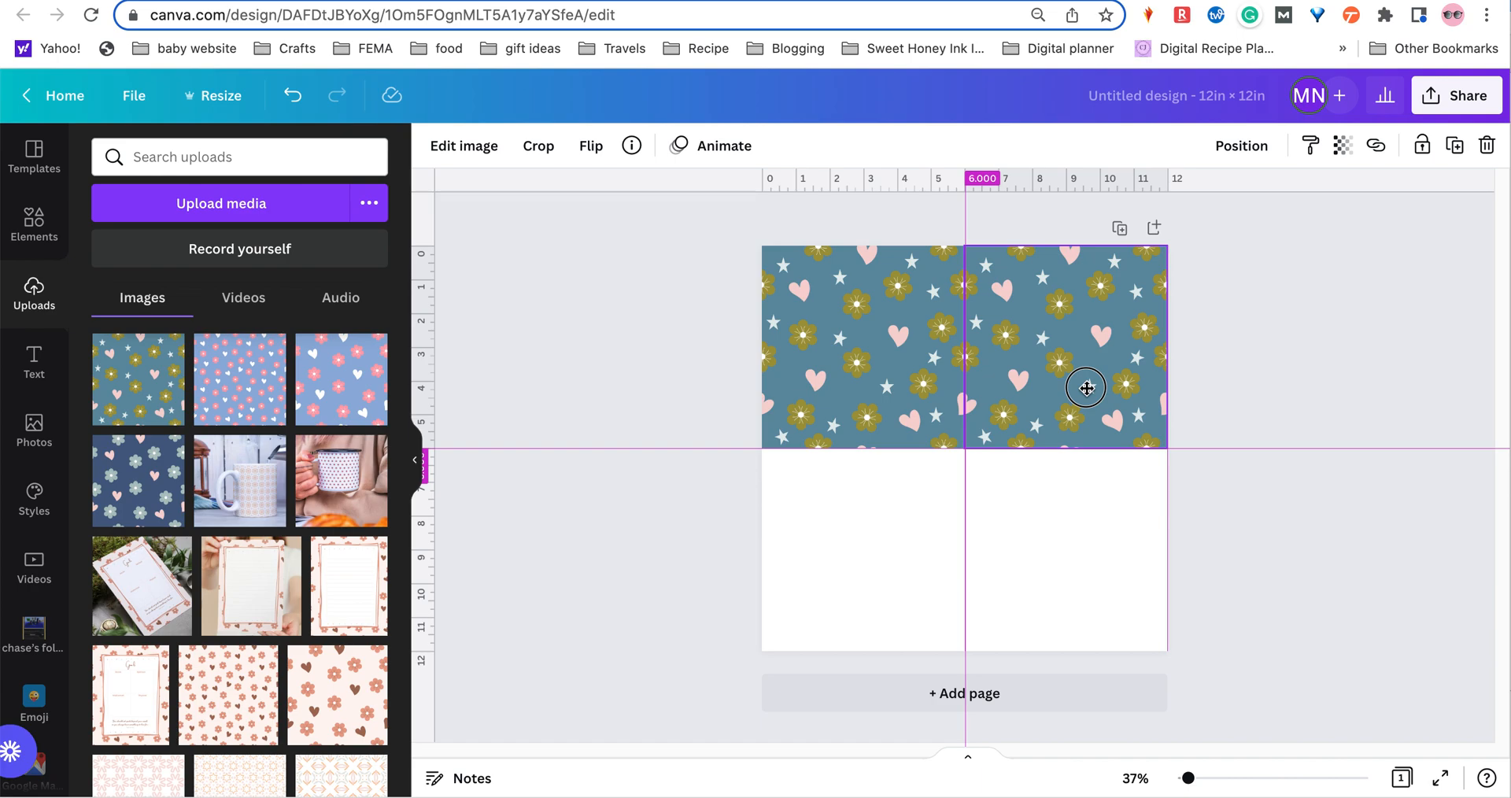
pyautogui.moveTo(1086, 388); pyautogui.dragTo(1085, 388)
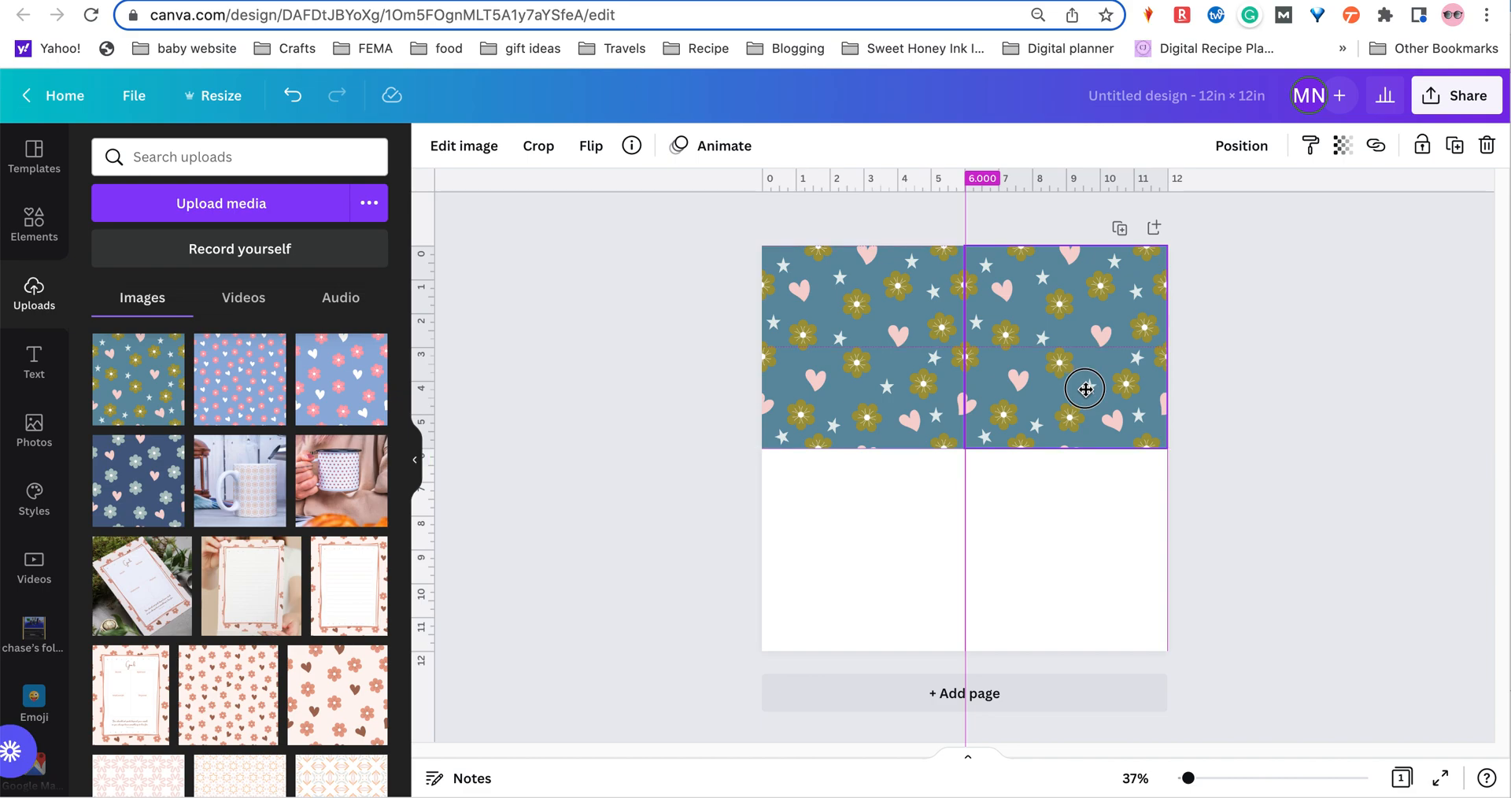
pyautogui.click(1217, 507)
# Select both upper tiles together and duplicate them into the lower half, flush against the horizontal centre guide
pyautogui.click(906, 376)
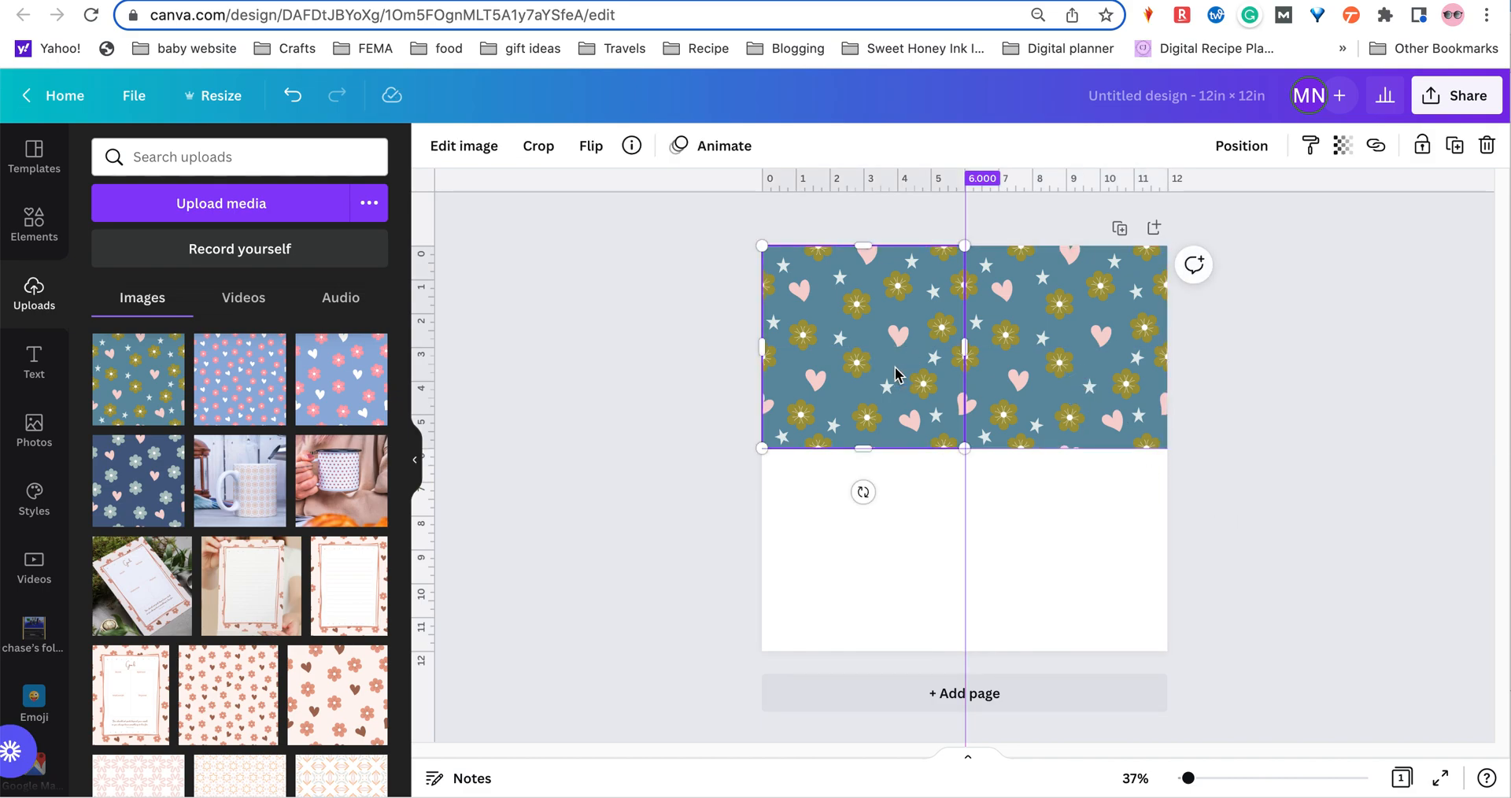
pyautogui.keyDown('shift'); pyautogui.click(1027, 381); pyautogui.keyUp('shift')
pyautogui.press('alt')
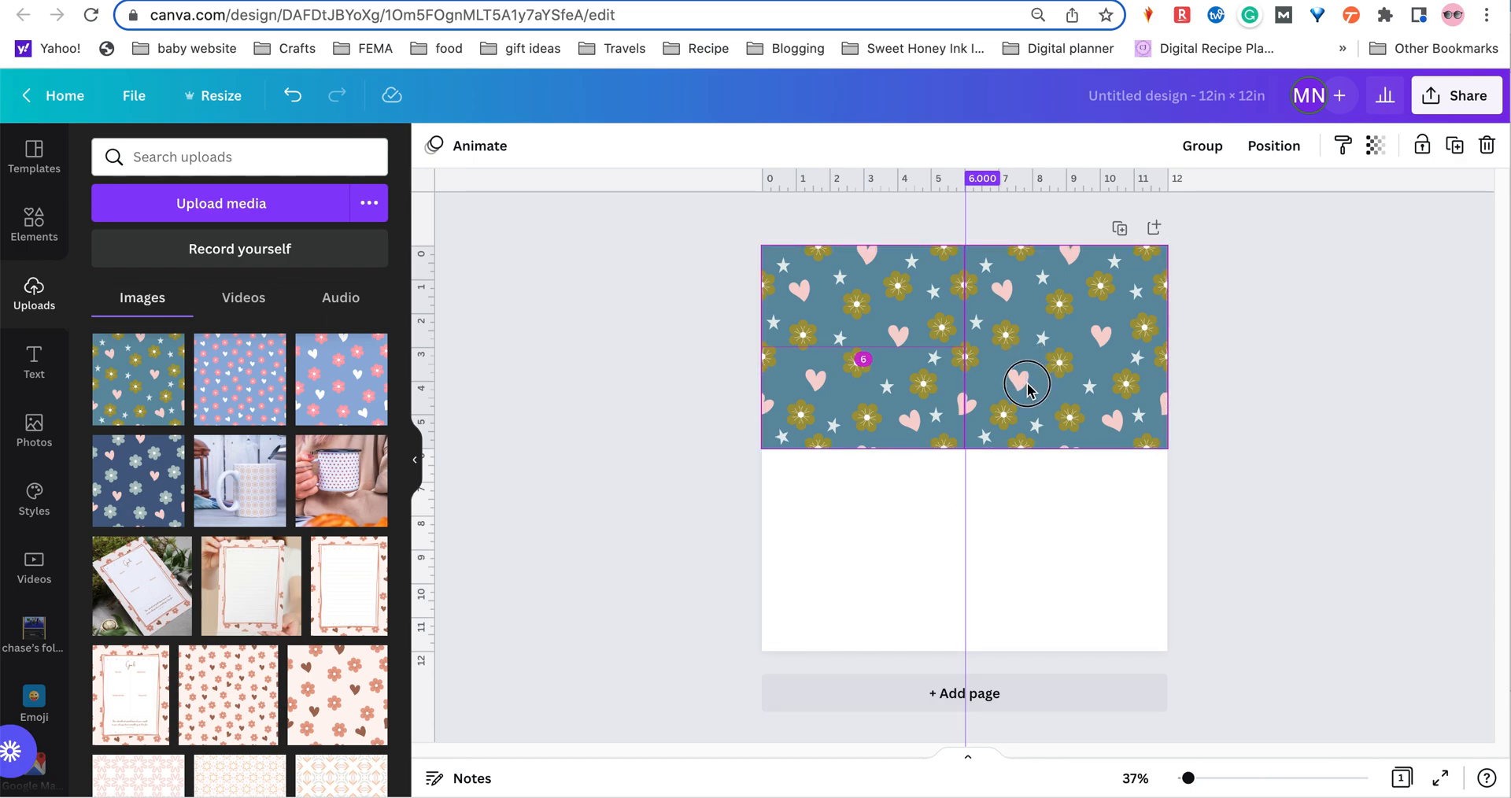
pyautogui.moveTo(1022, 381); pyautogui.dragTo(1030, 599)
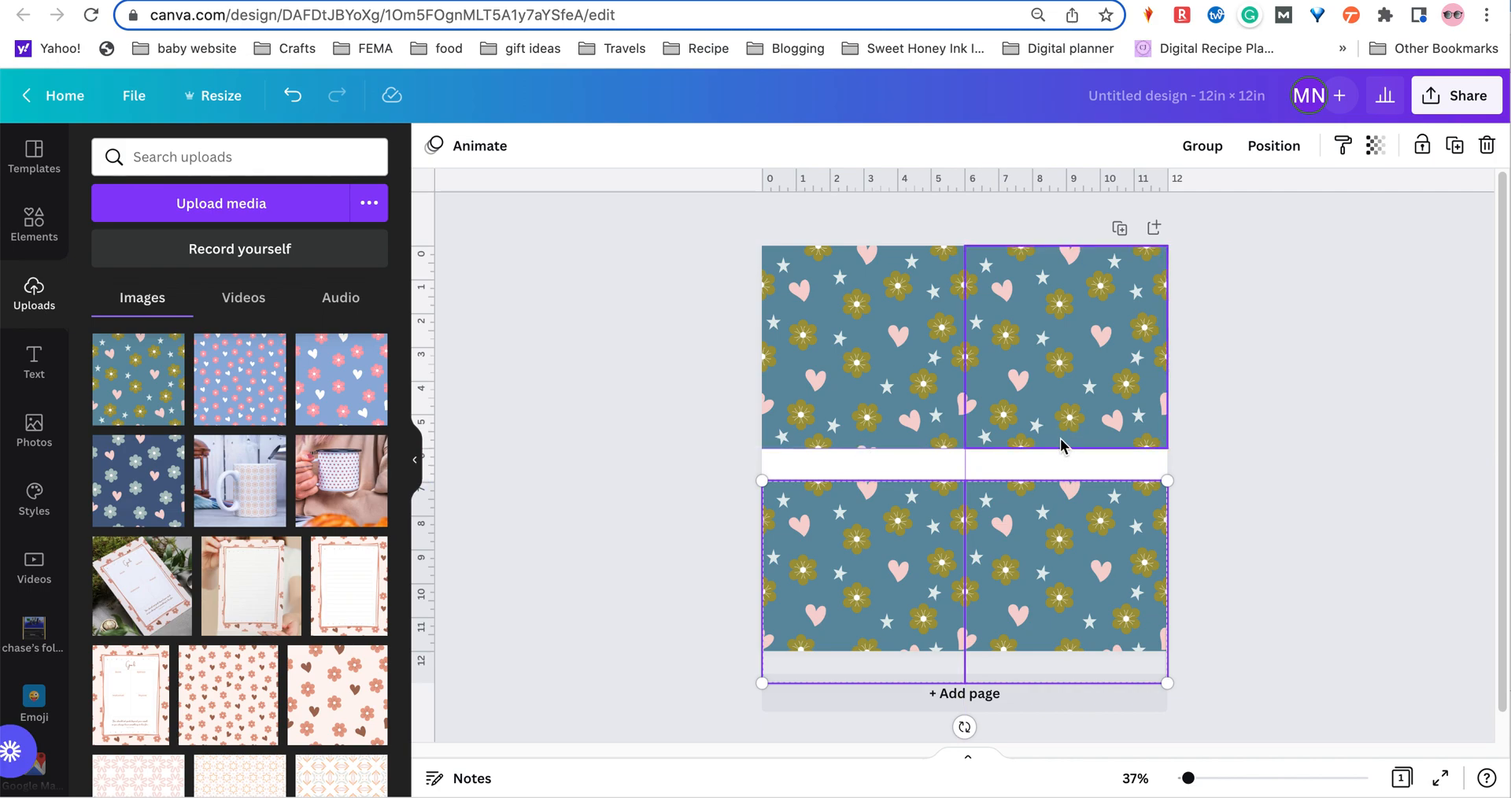
pyautogui.moveTo(1100, 572); pyautogui.dragTo(1102, 549)
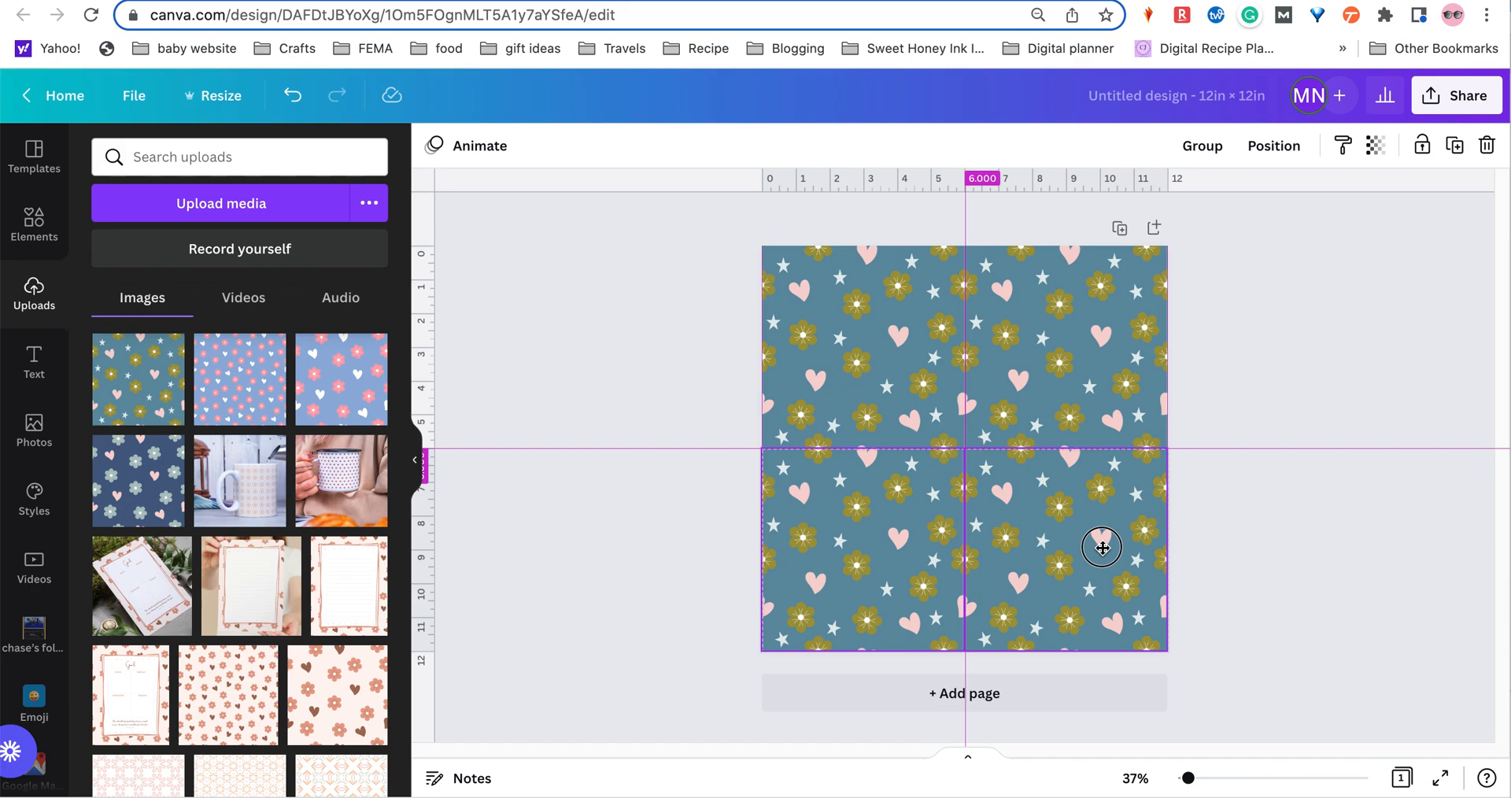
pyautogui.moveTo(1102, 548); pyautogui.dragTo(1102, 548)
pyautogui.click(1262, 577)
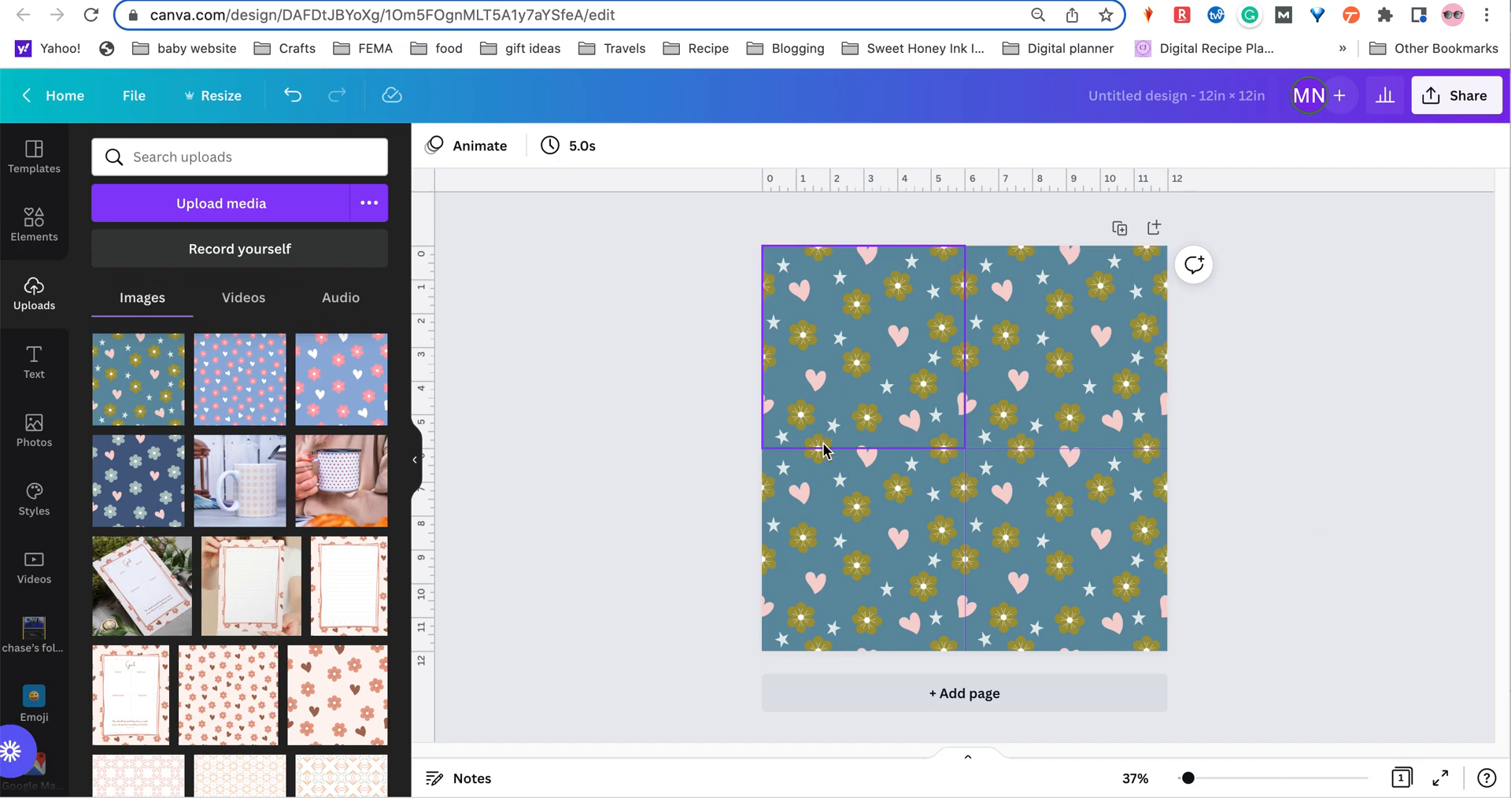
# Remove both centre guides from the page and check the seams between the tiles up close
pyautogui.moveTo(711, 448); pyautogui.dragTo(766, 153)
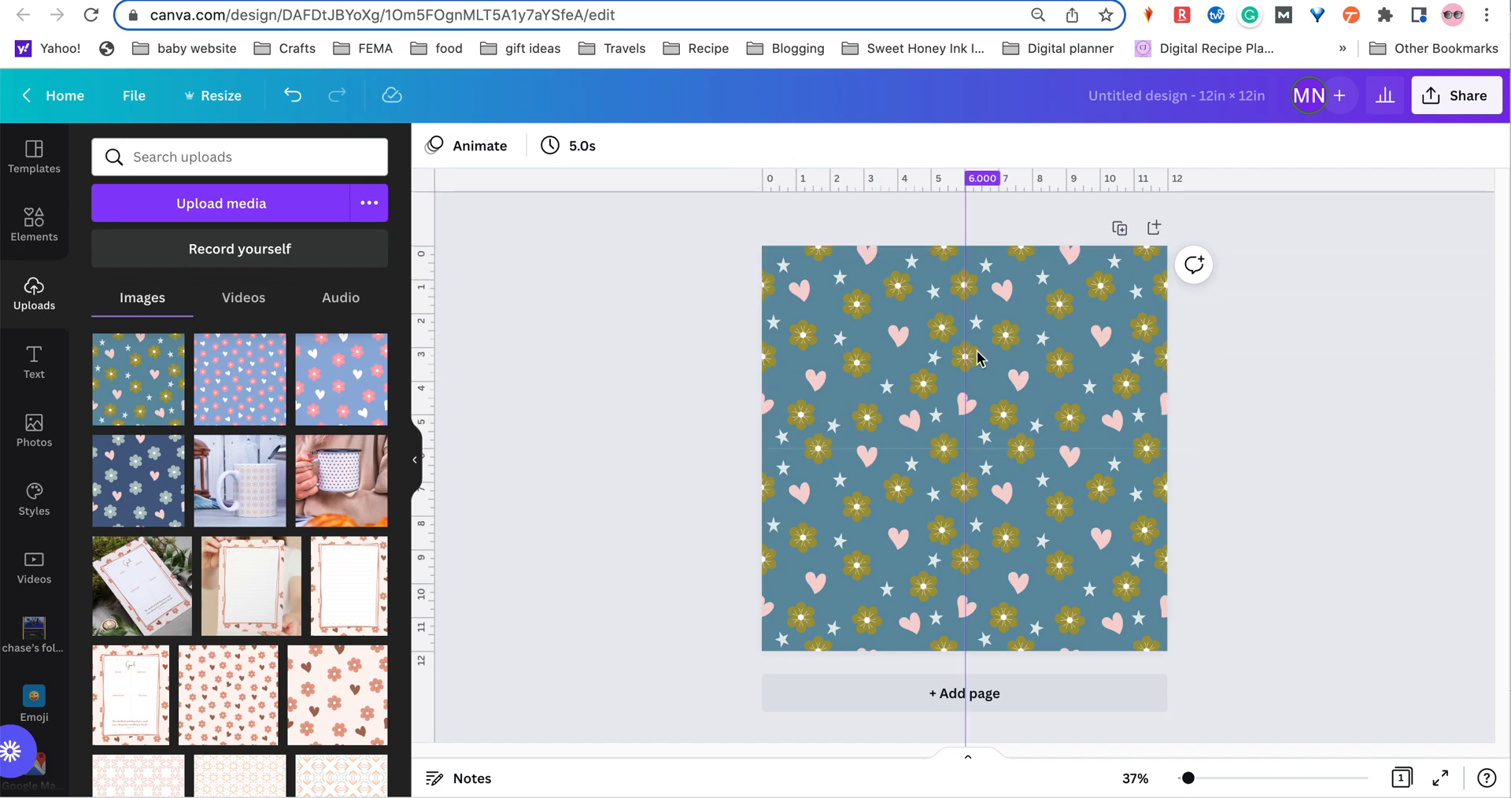
pyautogui.moveTo(963, 288); pyautogui.dragTo(390, 330)
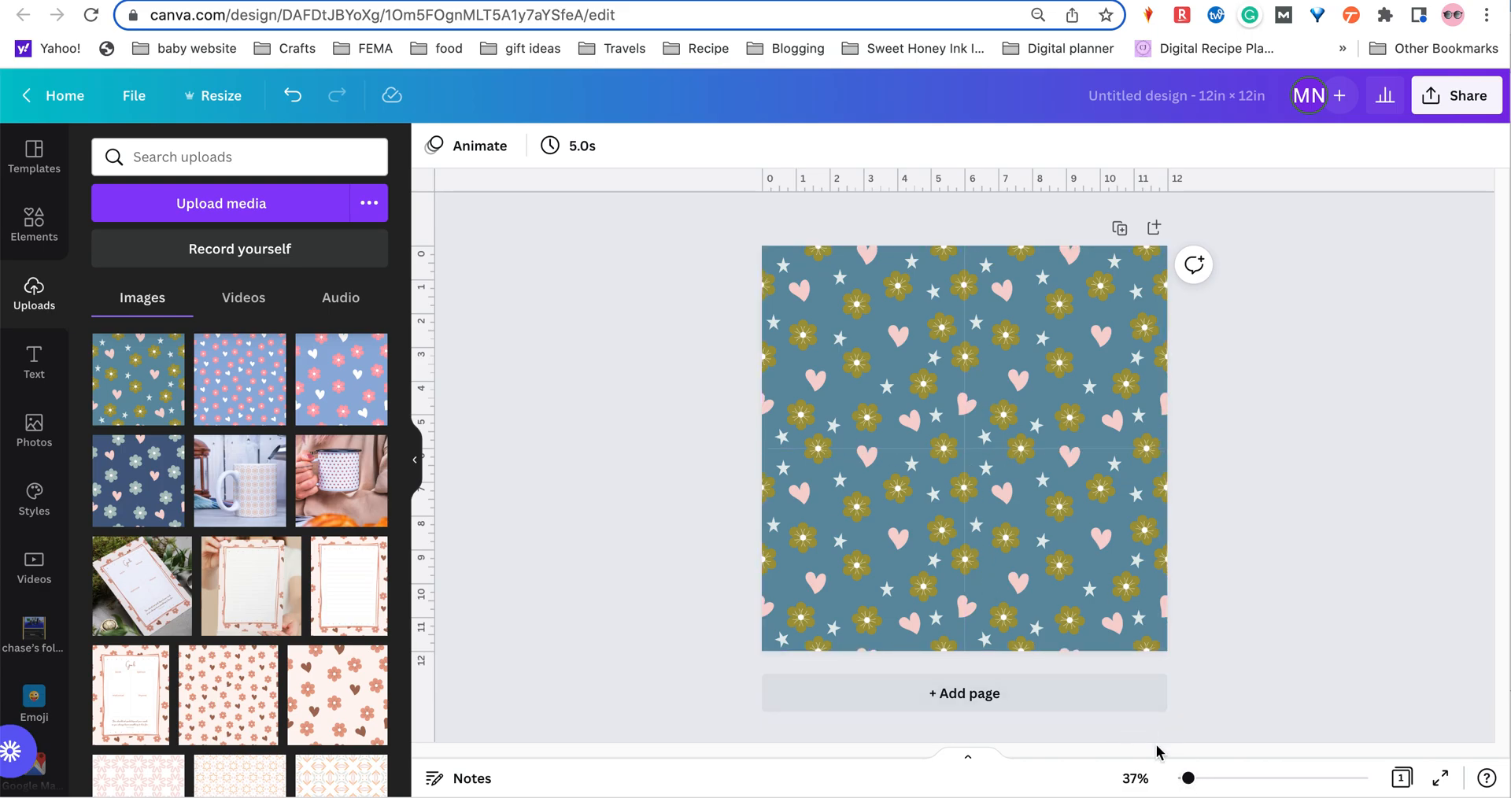
pyautogui.moveTo(1188, 779); pyautogui.dragTo(1275, 779)
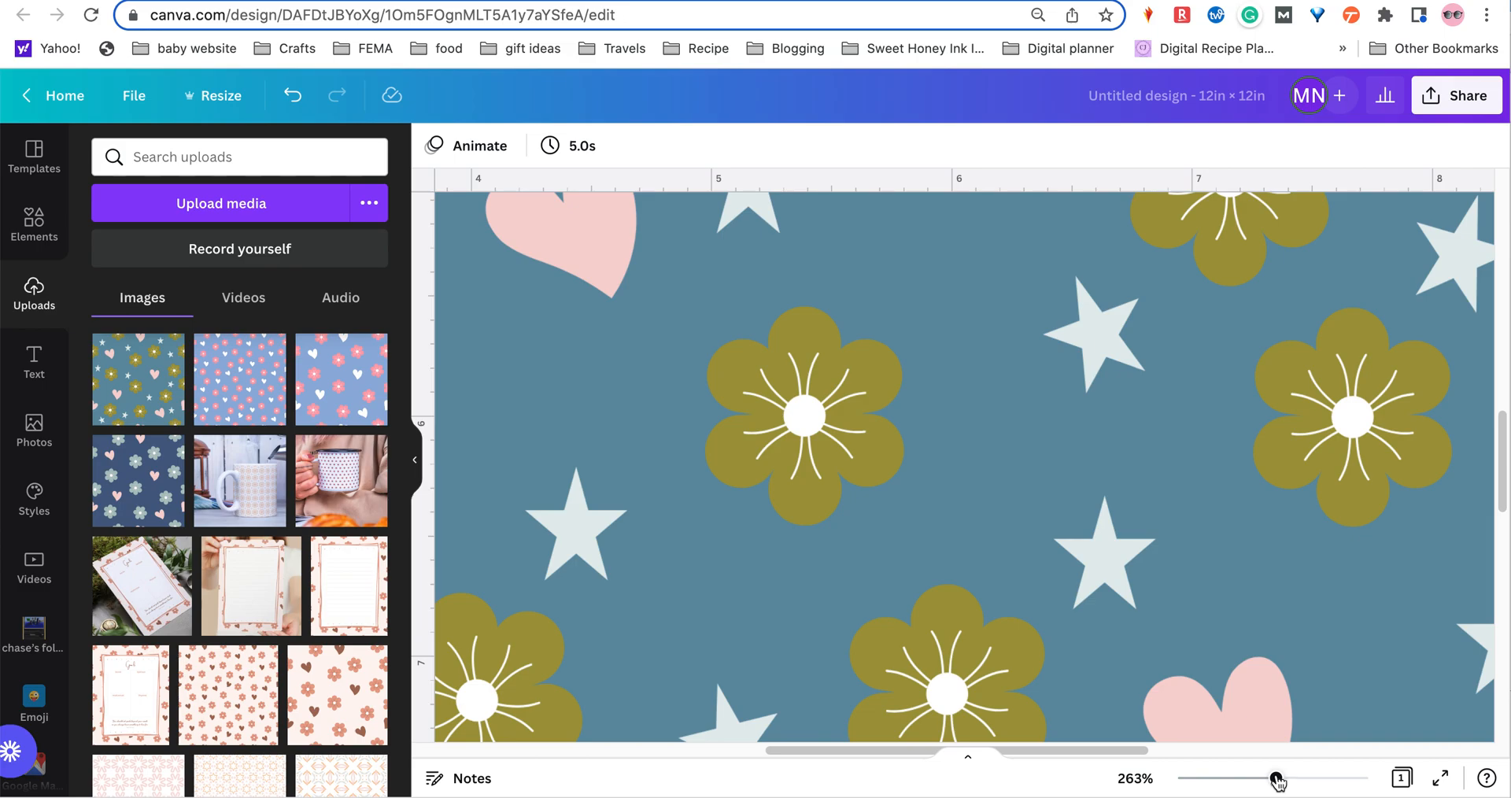
pyautogui.scroll(-5, 1130, 668)
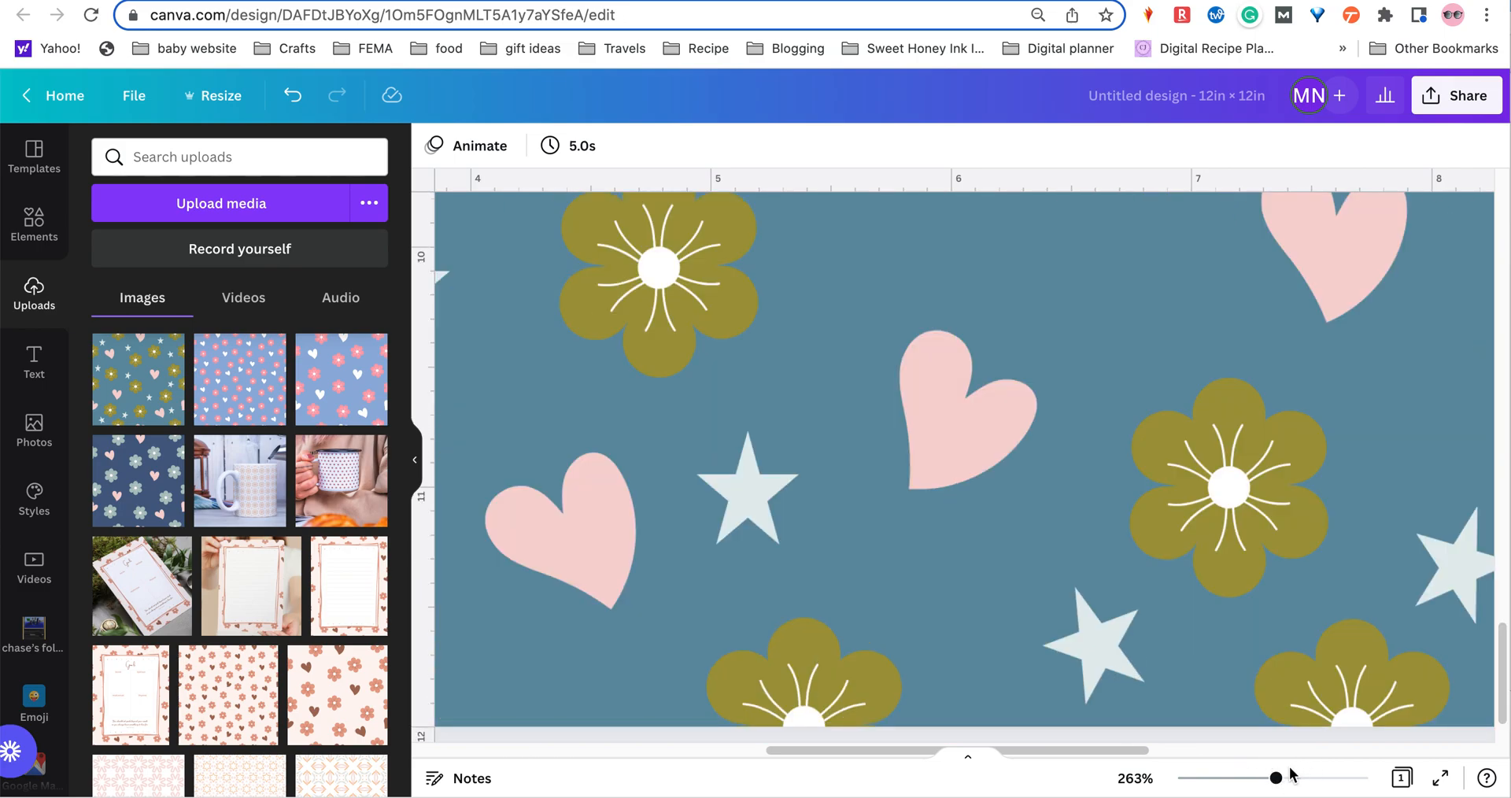
pyautogui.moveTo(1276, 779)
pyautogui.mouseDown()
pyautogui.moveTo(1179, 779)
pyautogui.moveTo(1271, 779)
pyautogui.mouseUp()
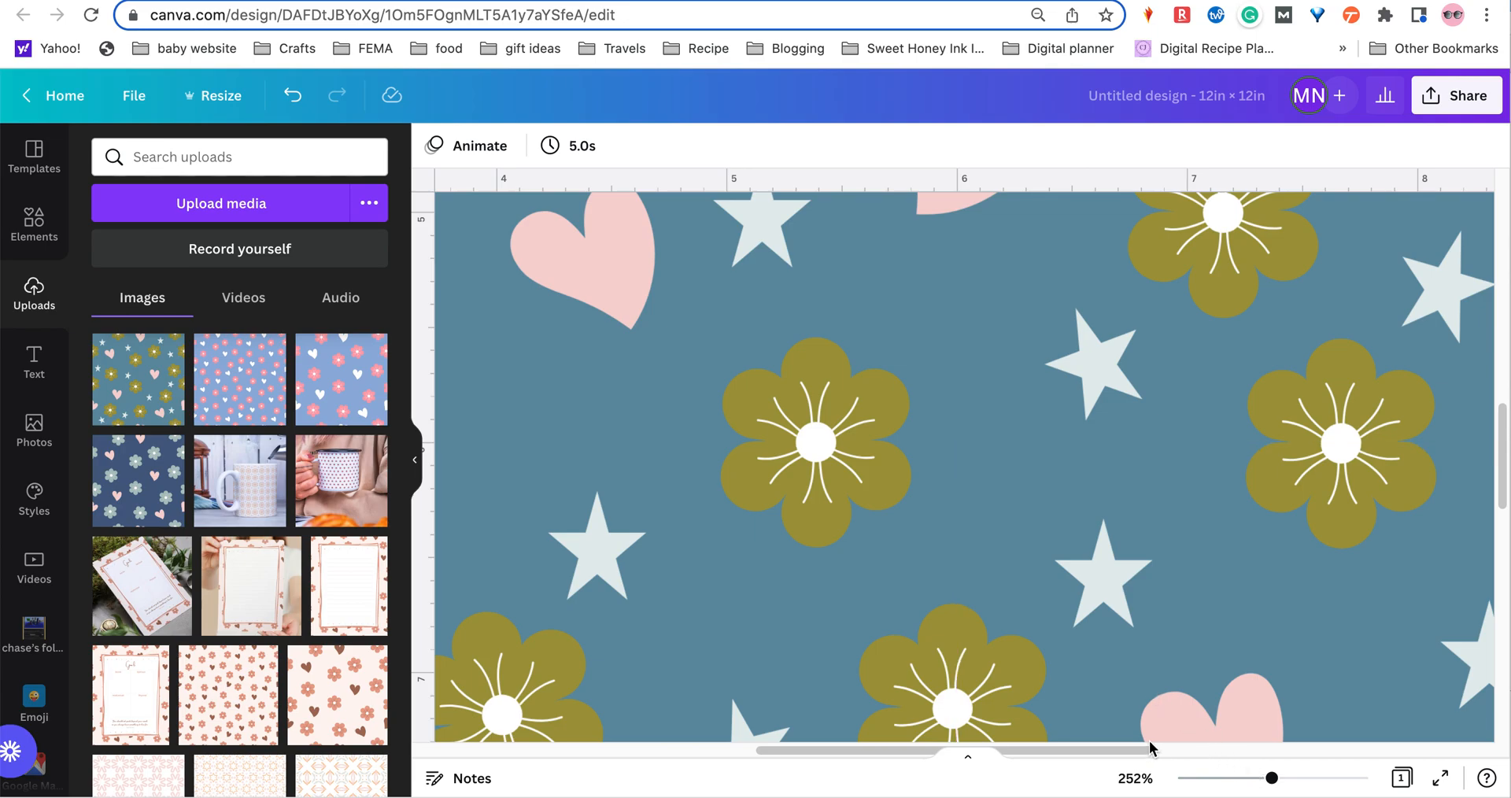
# Name the design "12 x12 seamless pattern paper flowers"
pyautogui.moveTo(1141, 750); pyautogui.dragTo(1189, 782)
pyautogui.click(1336, 728)
pyautogui.click(1271, 548)
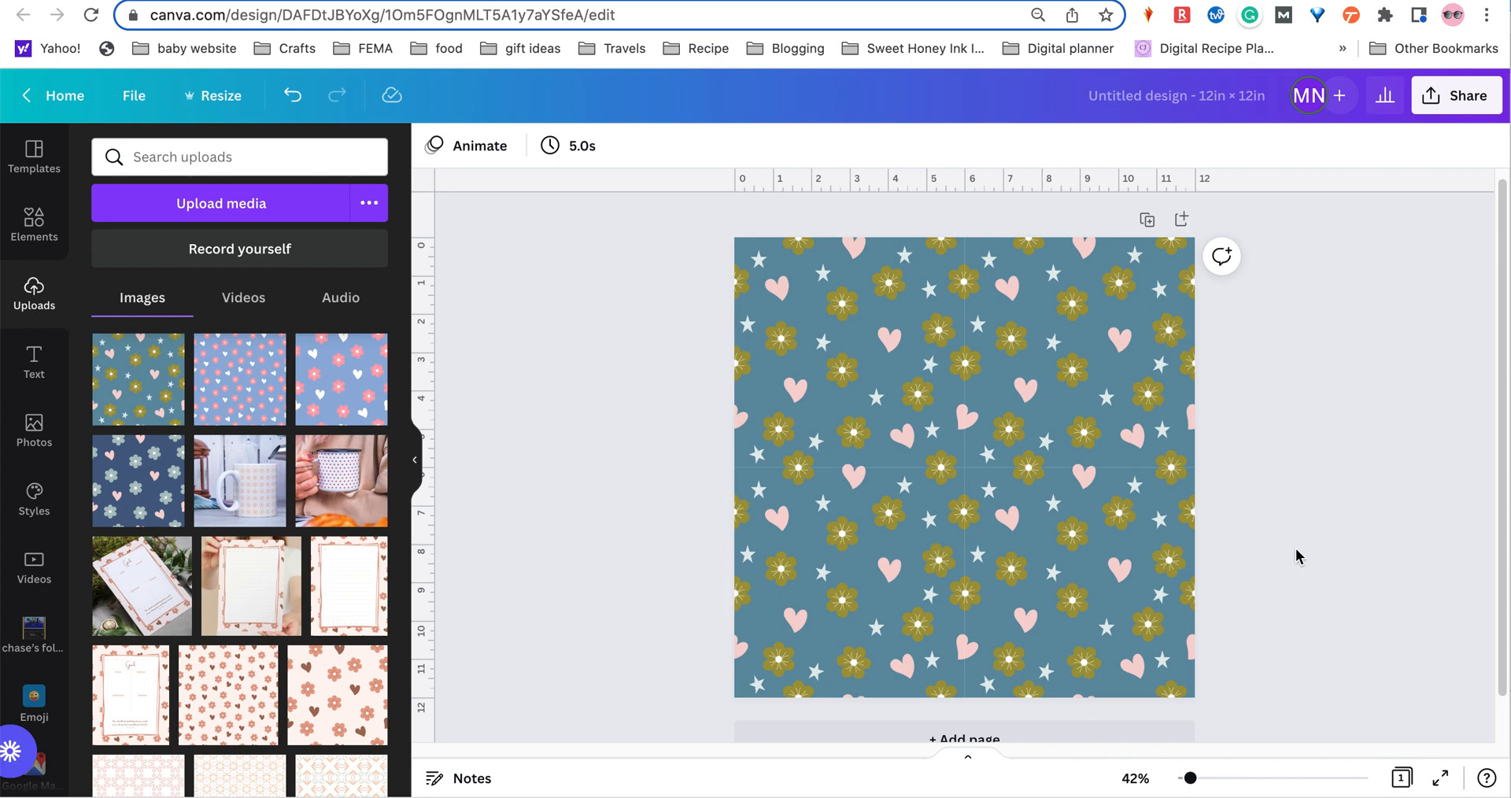
pyautogui.click(1235, 113)
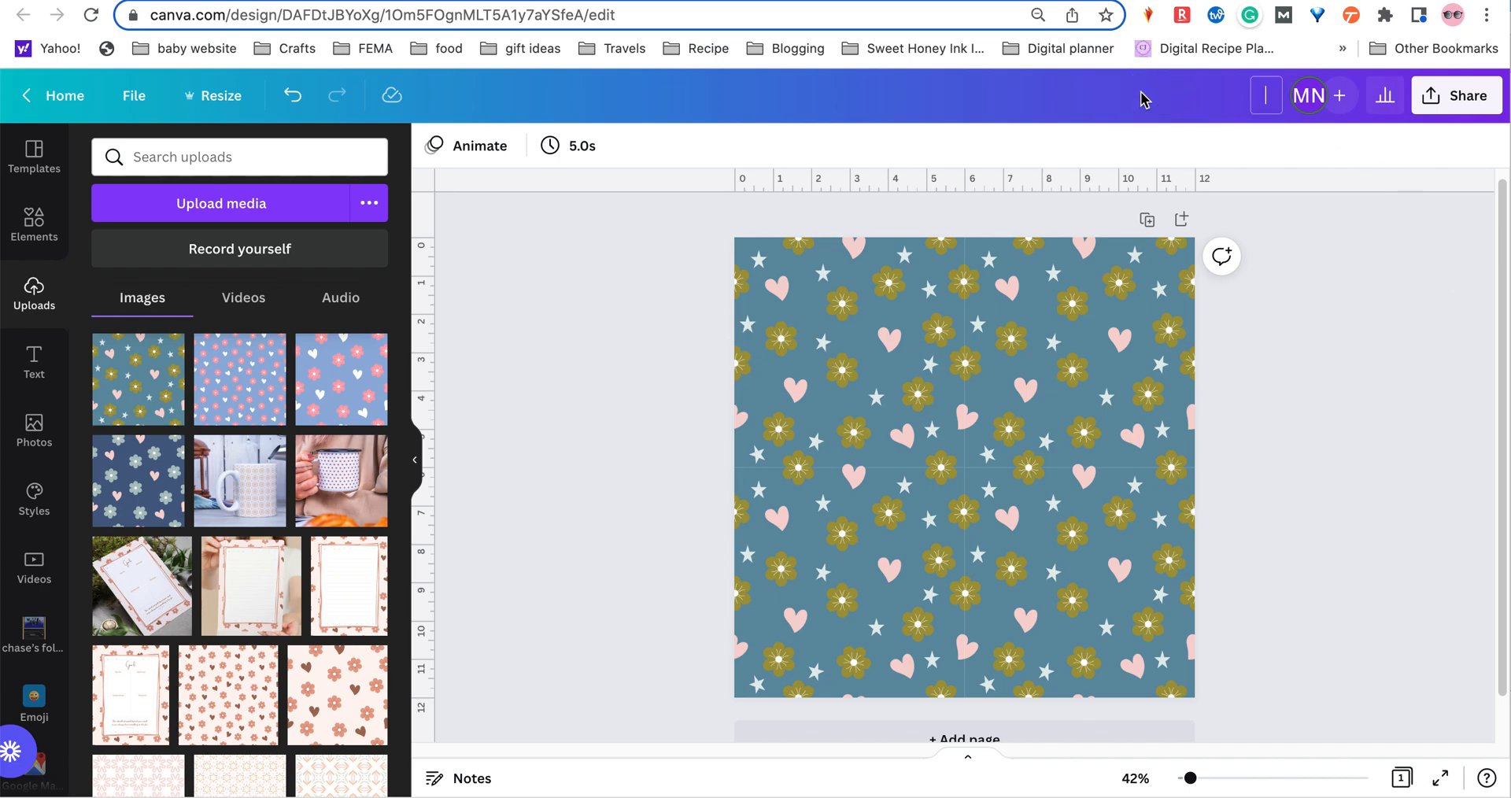
pyautogui.write('12 x12 seamless pa')
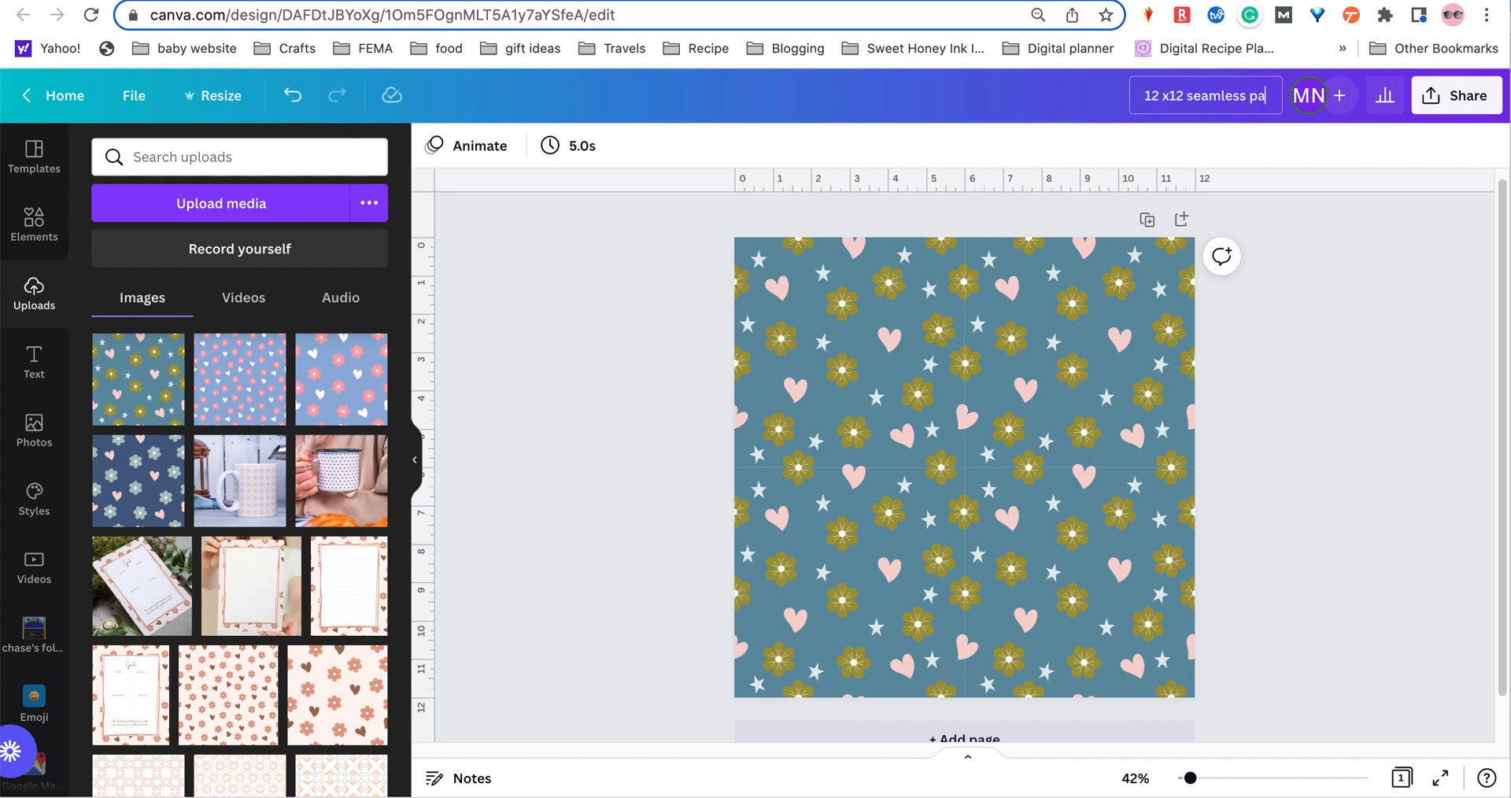
pyautogui.write('ttern paper')
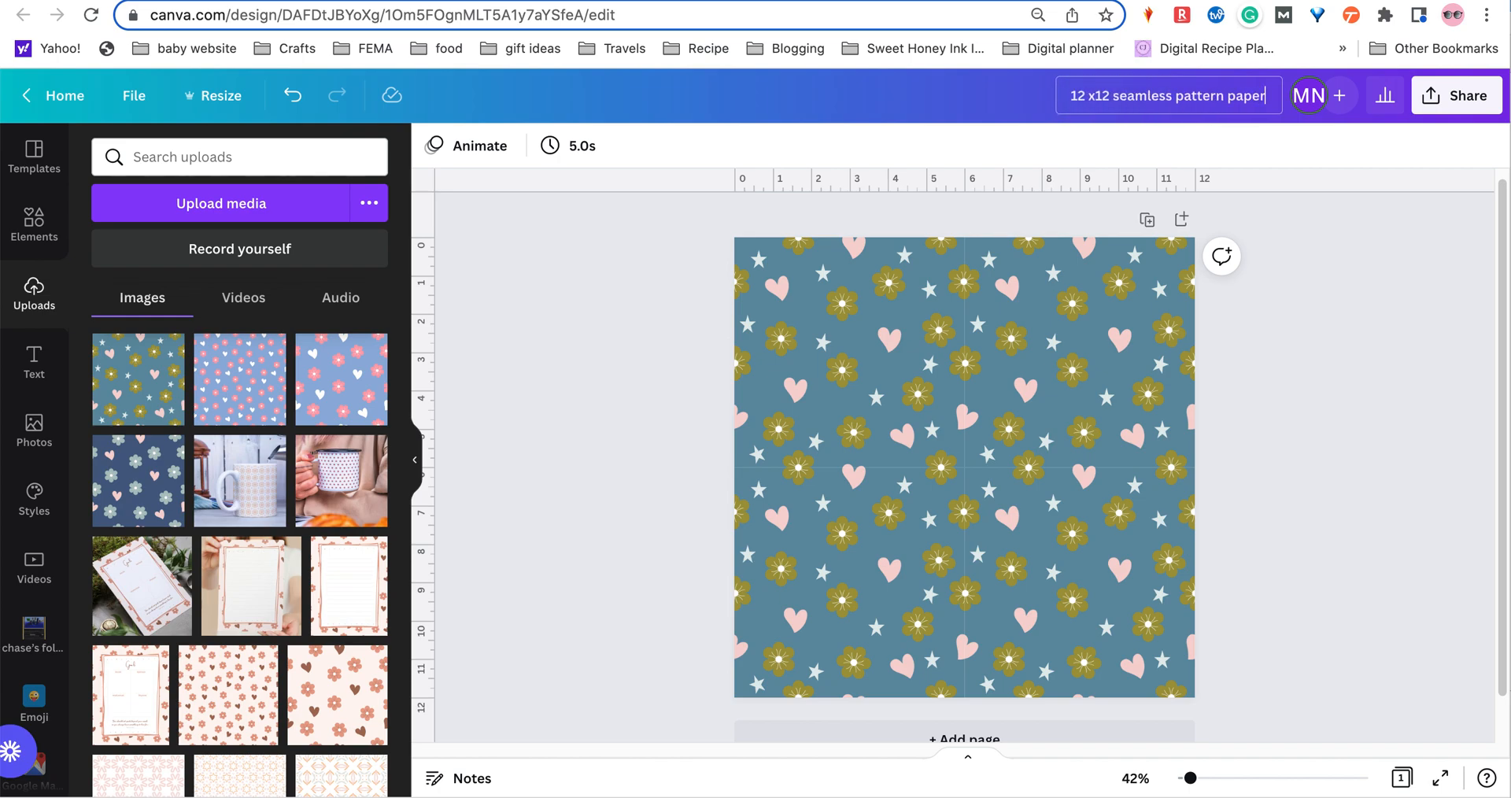
pyautogui.write(' flowers')
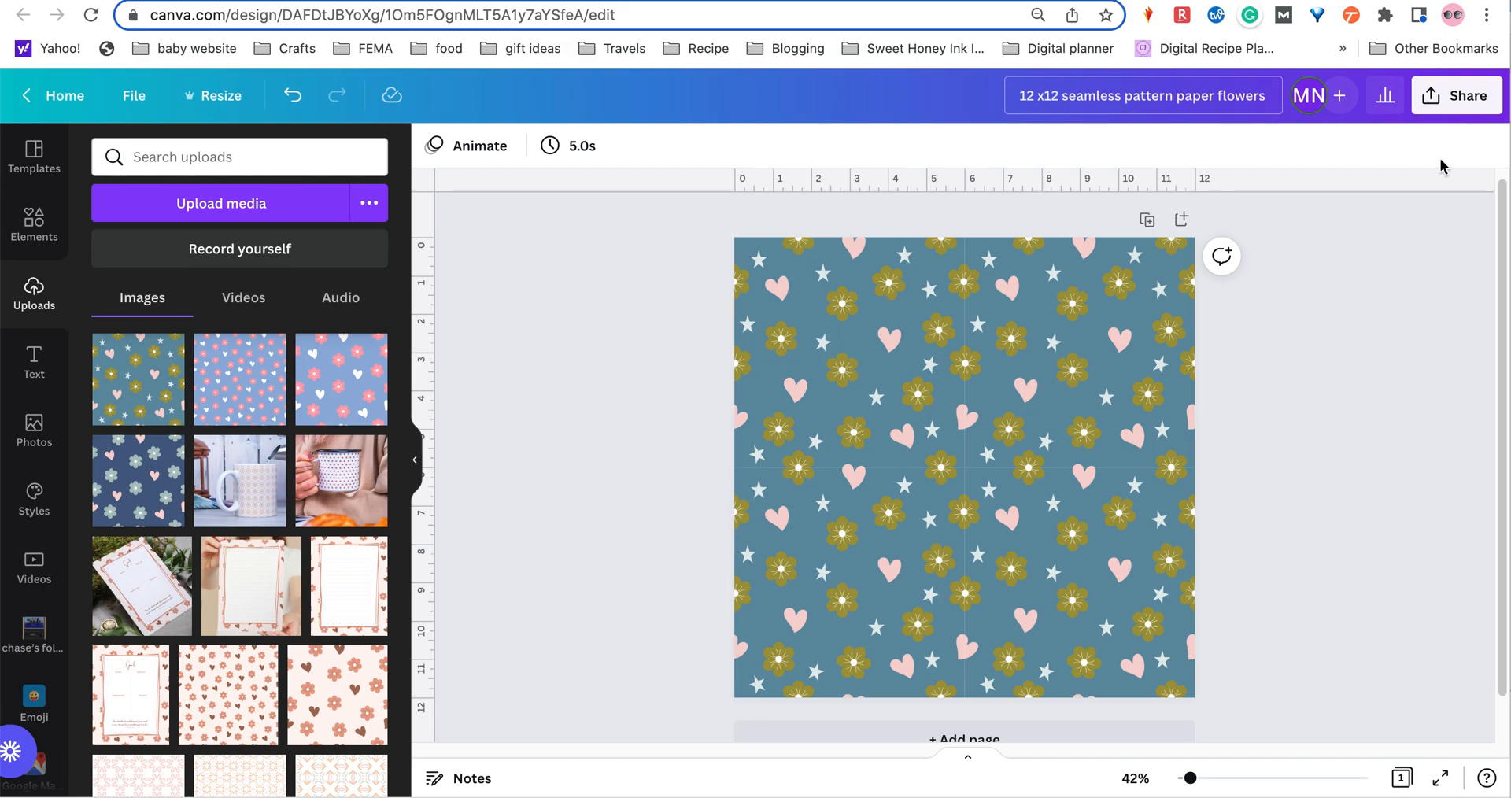
# Download the design as a PNG at size 1 and save it to the Desktop
pyautogui.click(1458, 98)
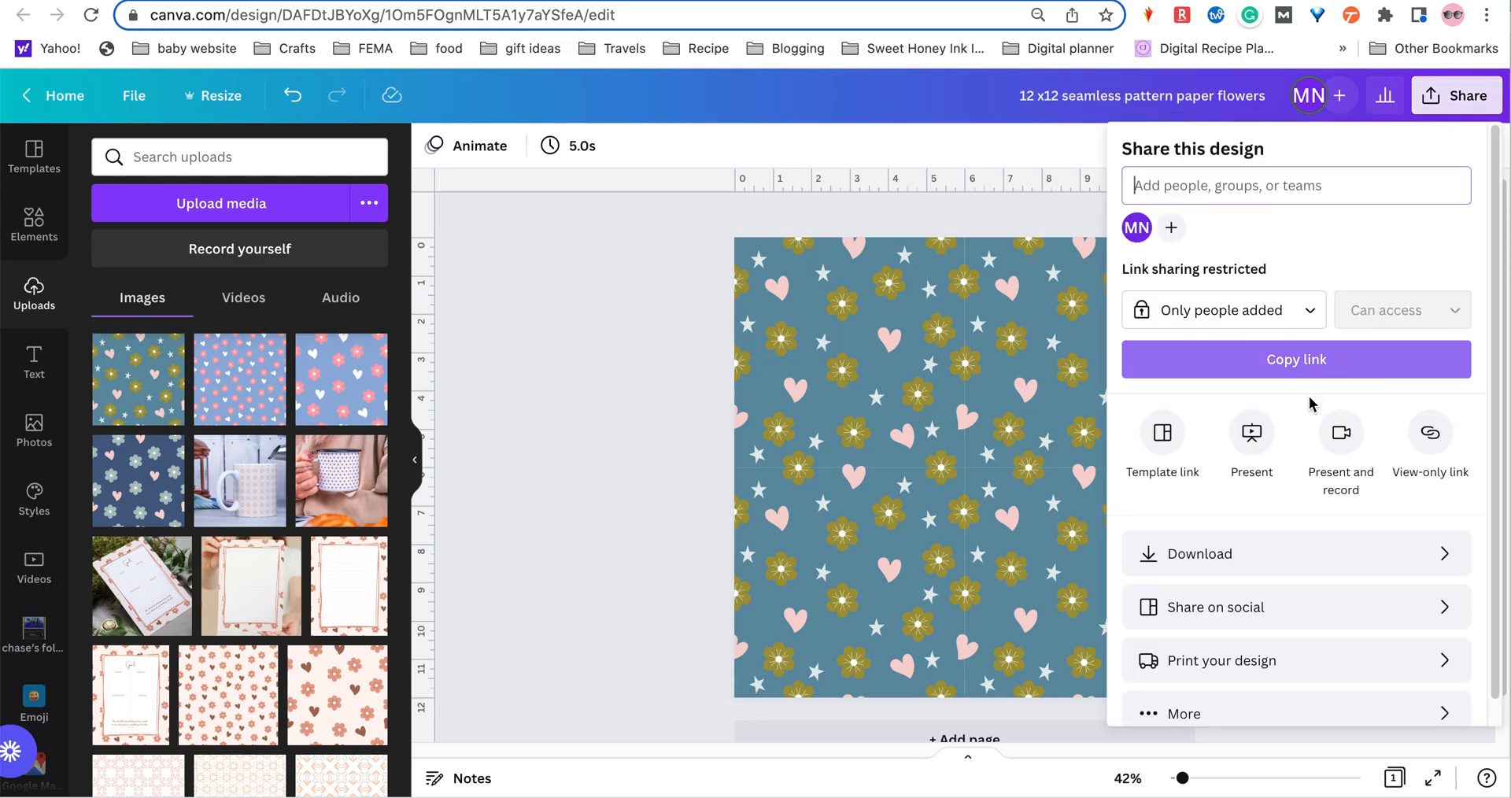
pyautogui.click(1303, 560)
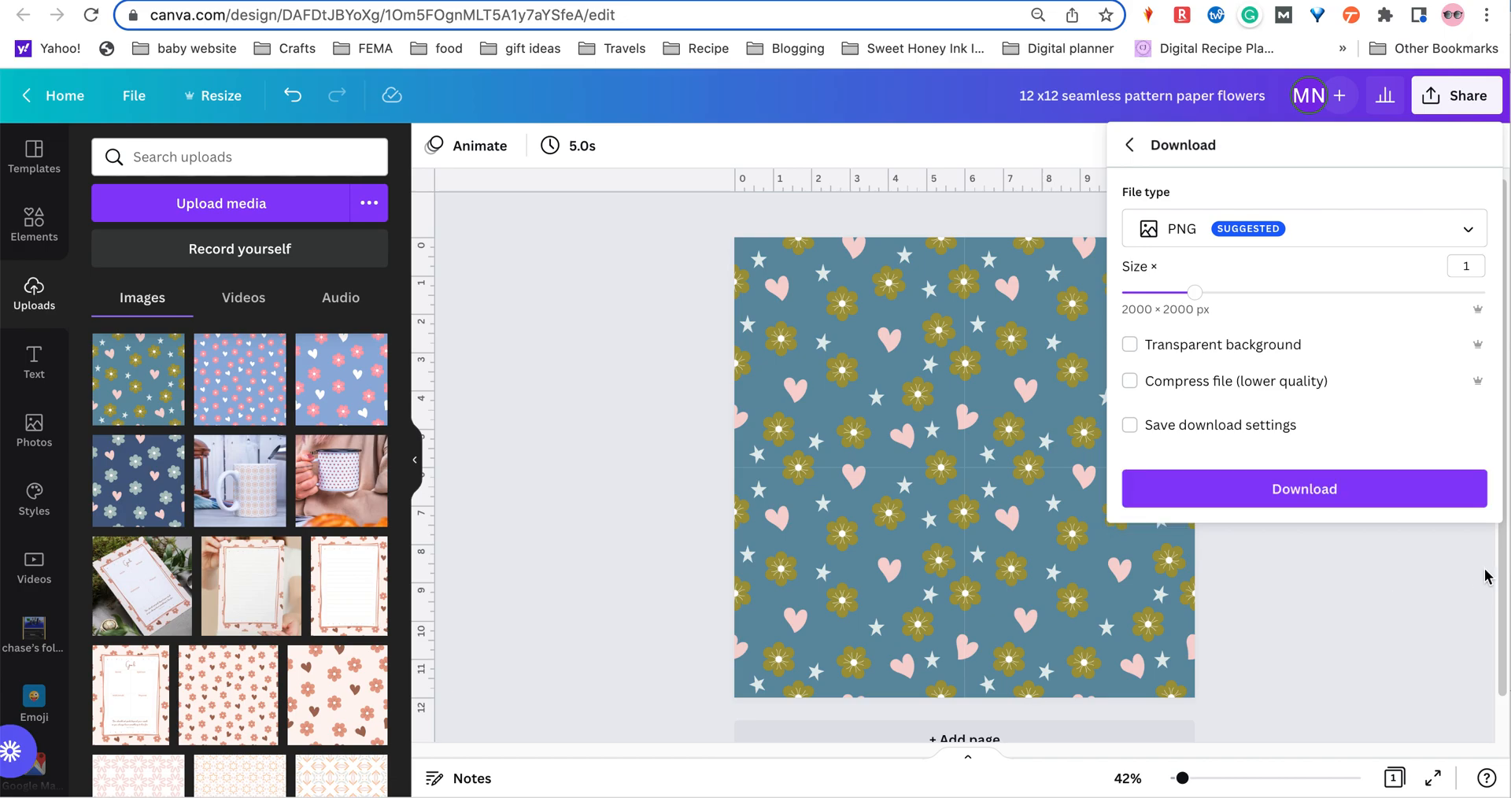
pyautogui.click(1322, 230)
pyautogui.click(1320, 235)
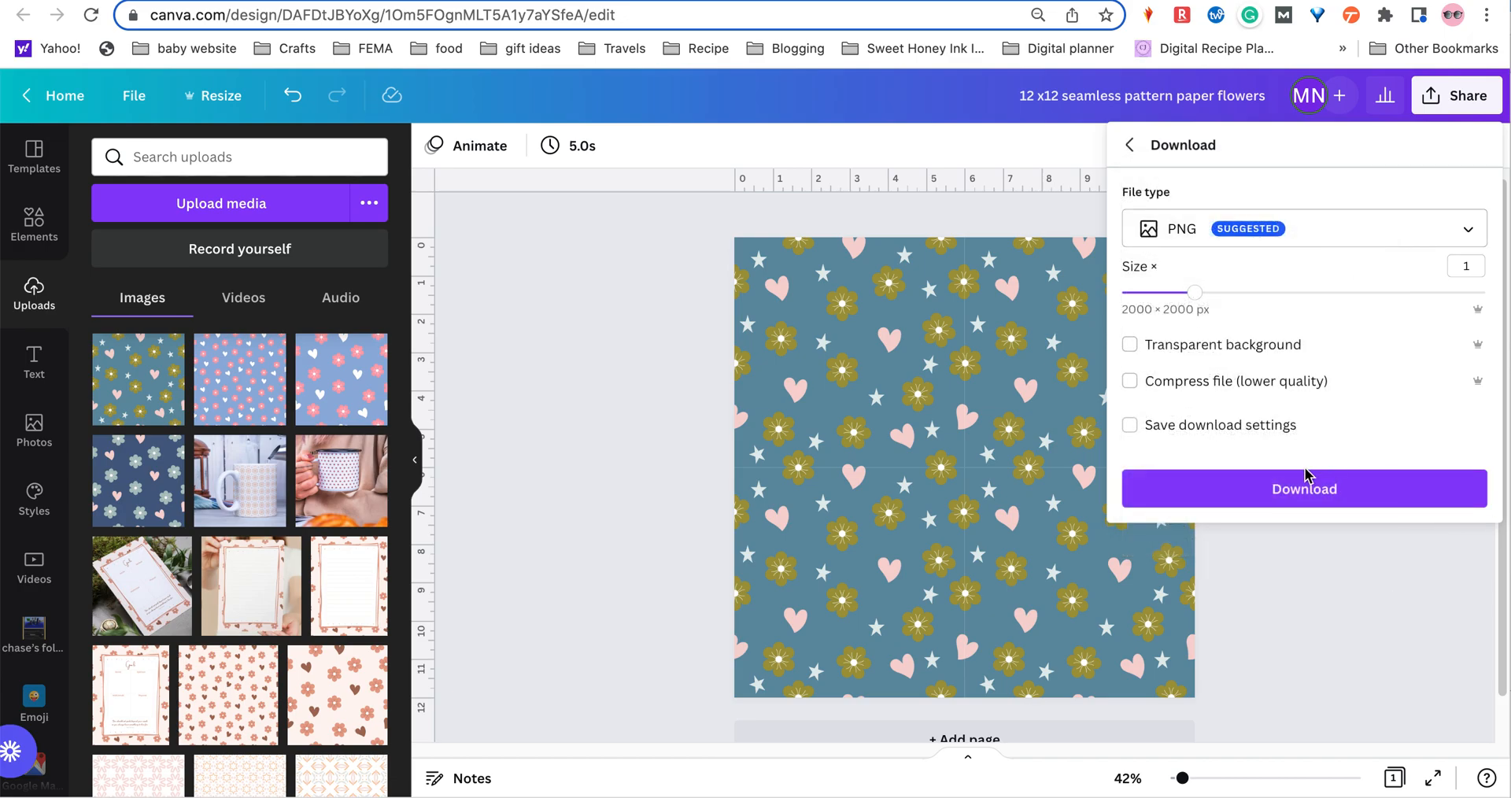
pyautogui.click(1303, 492)
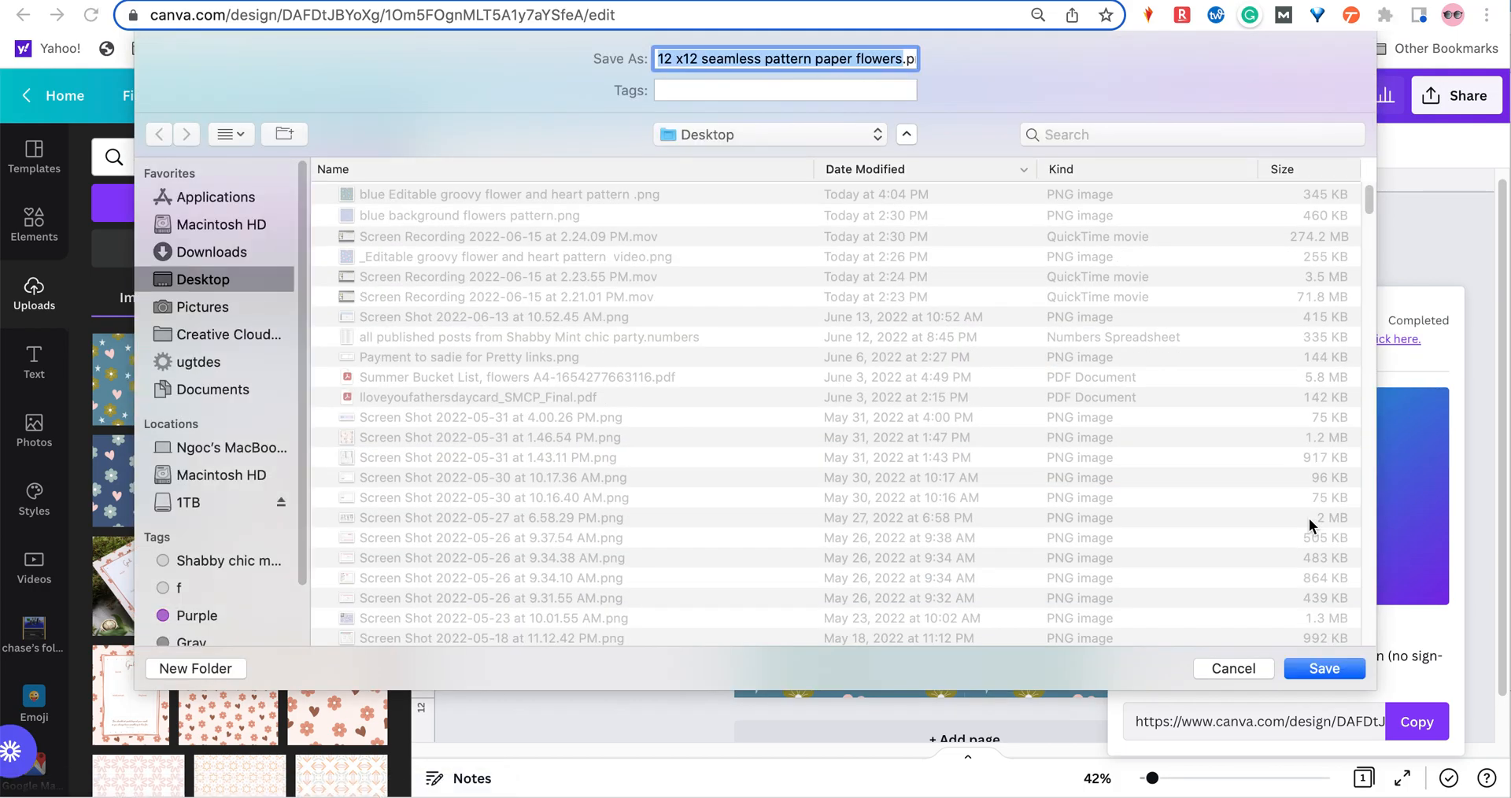
pyautogui.click(1325, 668)
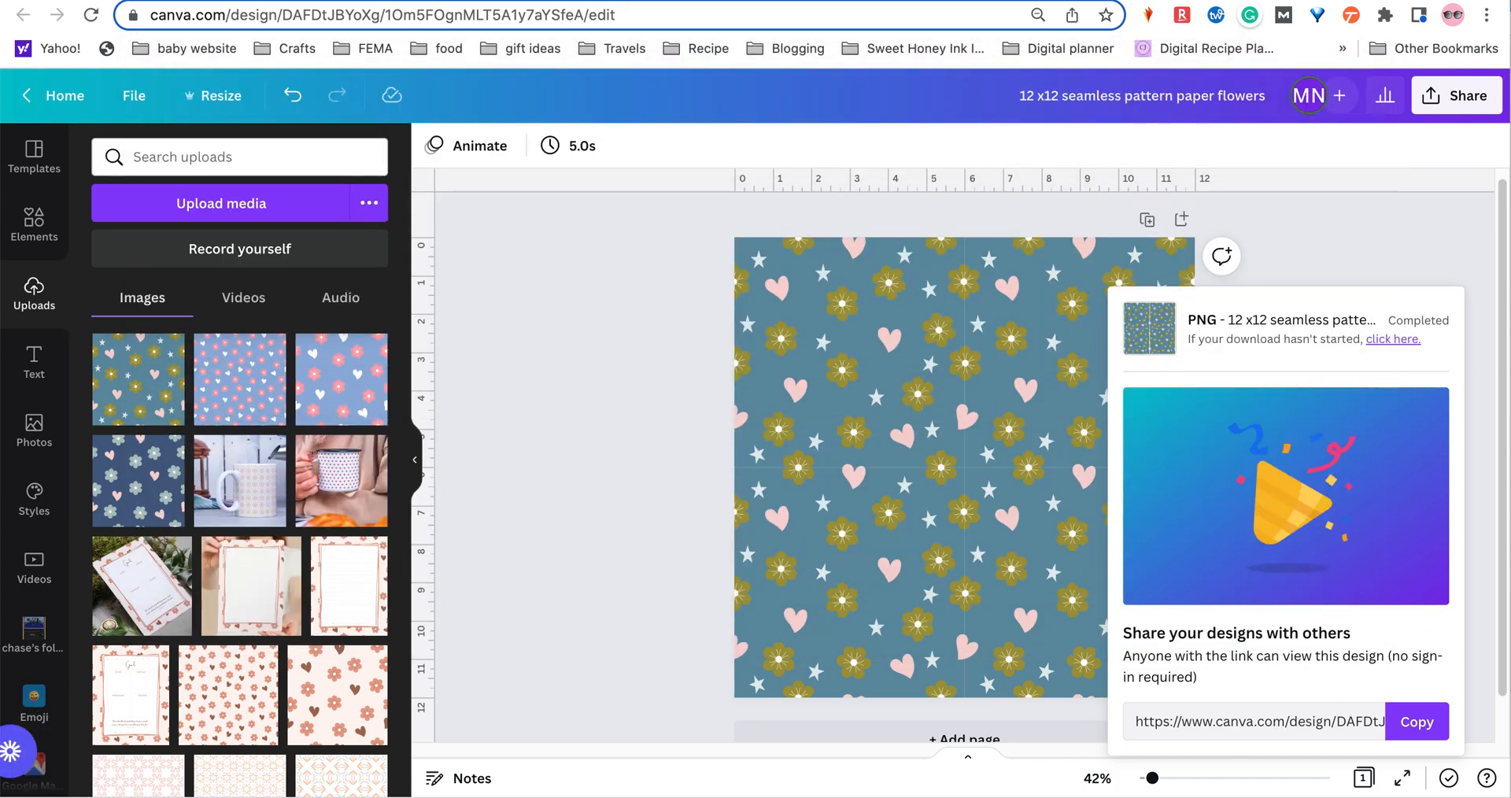
# Open the downloaded 12 x12 seamless pattern paper flowers.png from the Desktop folder in Finder
pyautogui.click(94, 768)
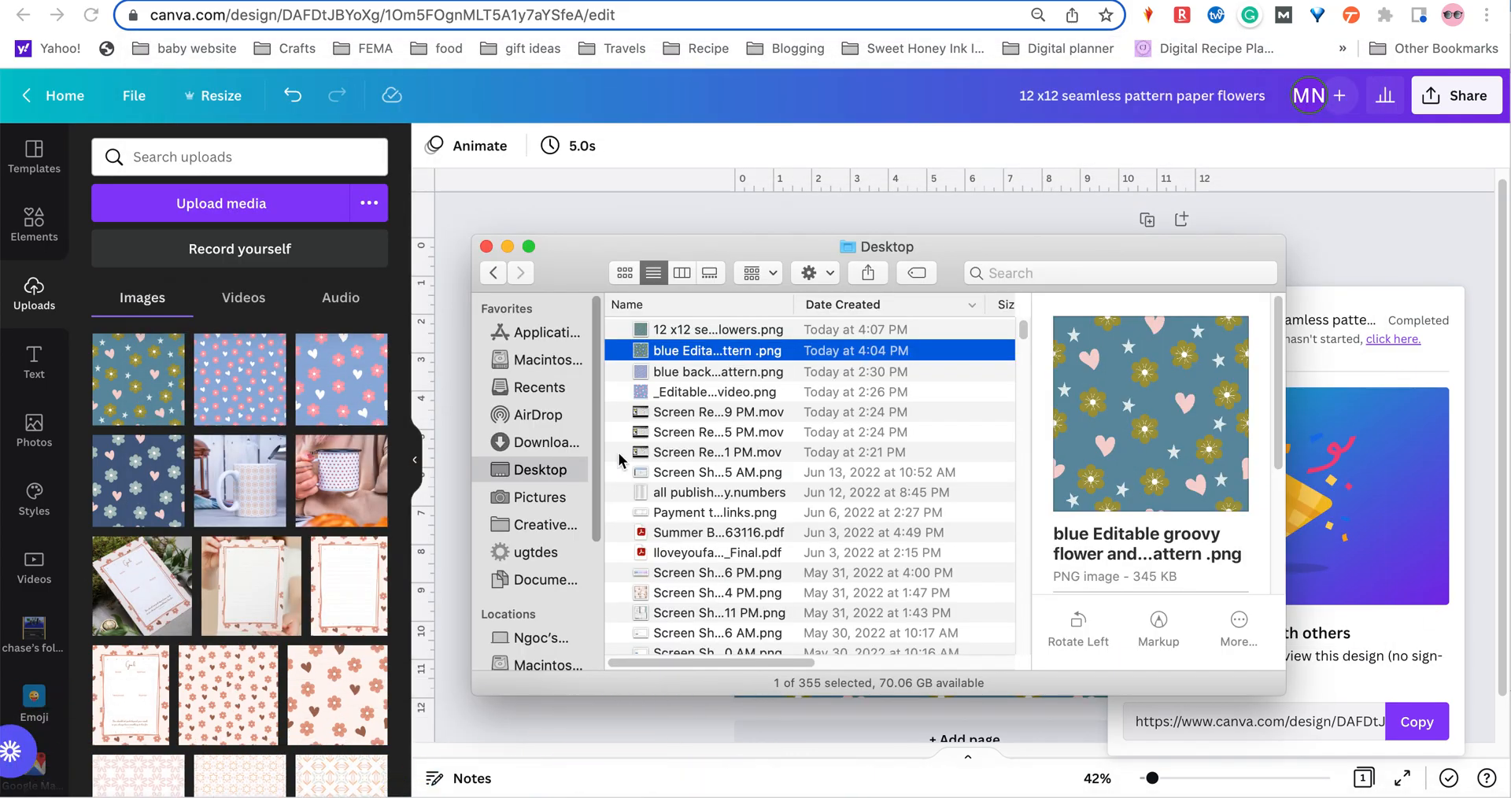
pyautogui.click(706, 333)
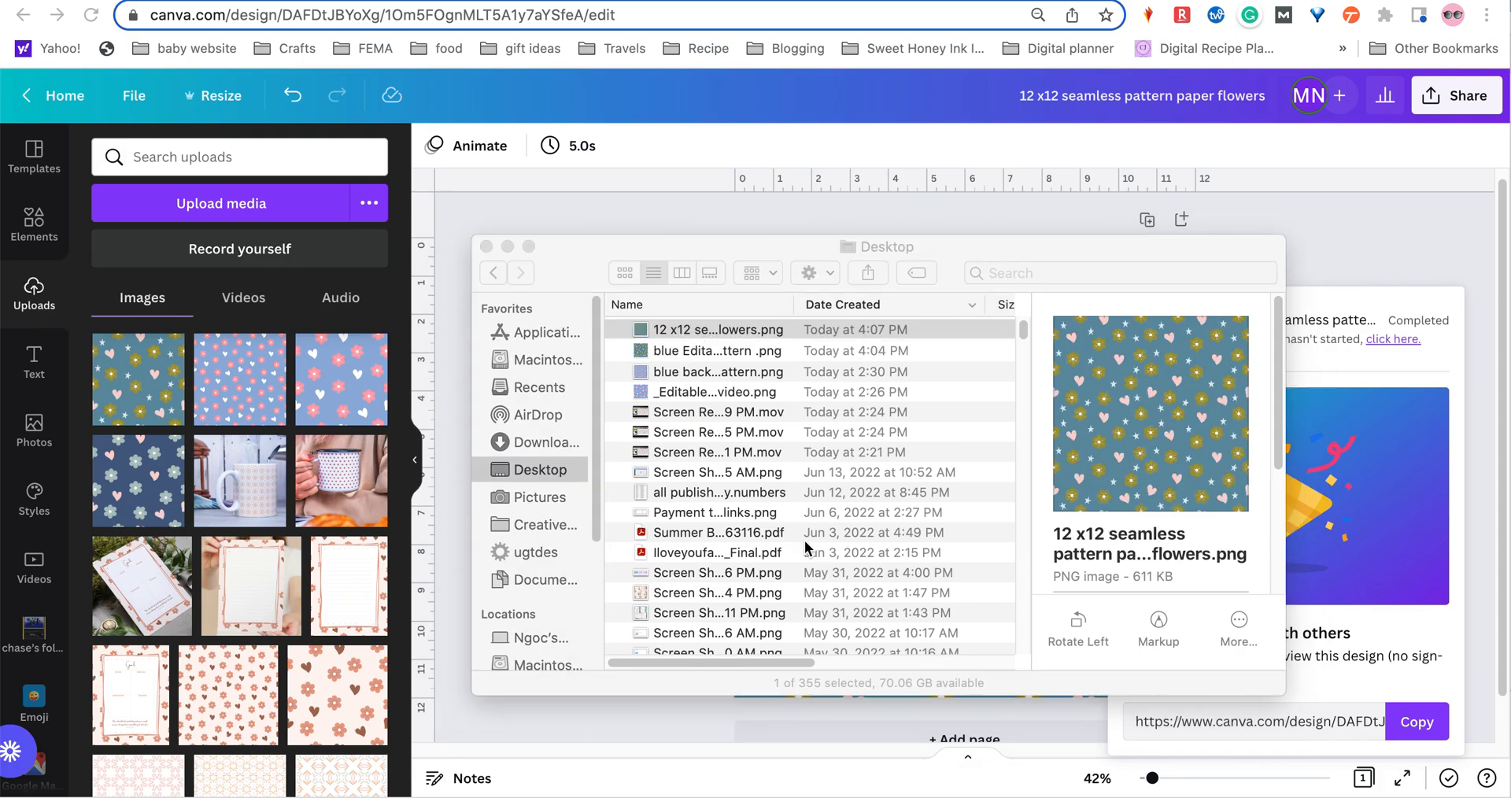
pyautogui.moveTo(1244, 124); pyautogui.dragTo(681, 0)
pyautogui.press('super+minus')
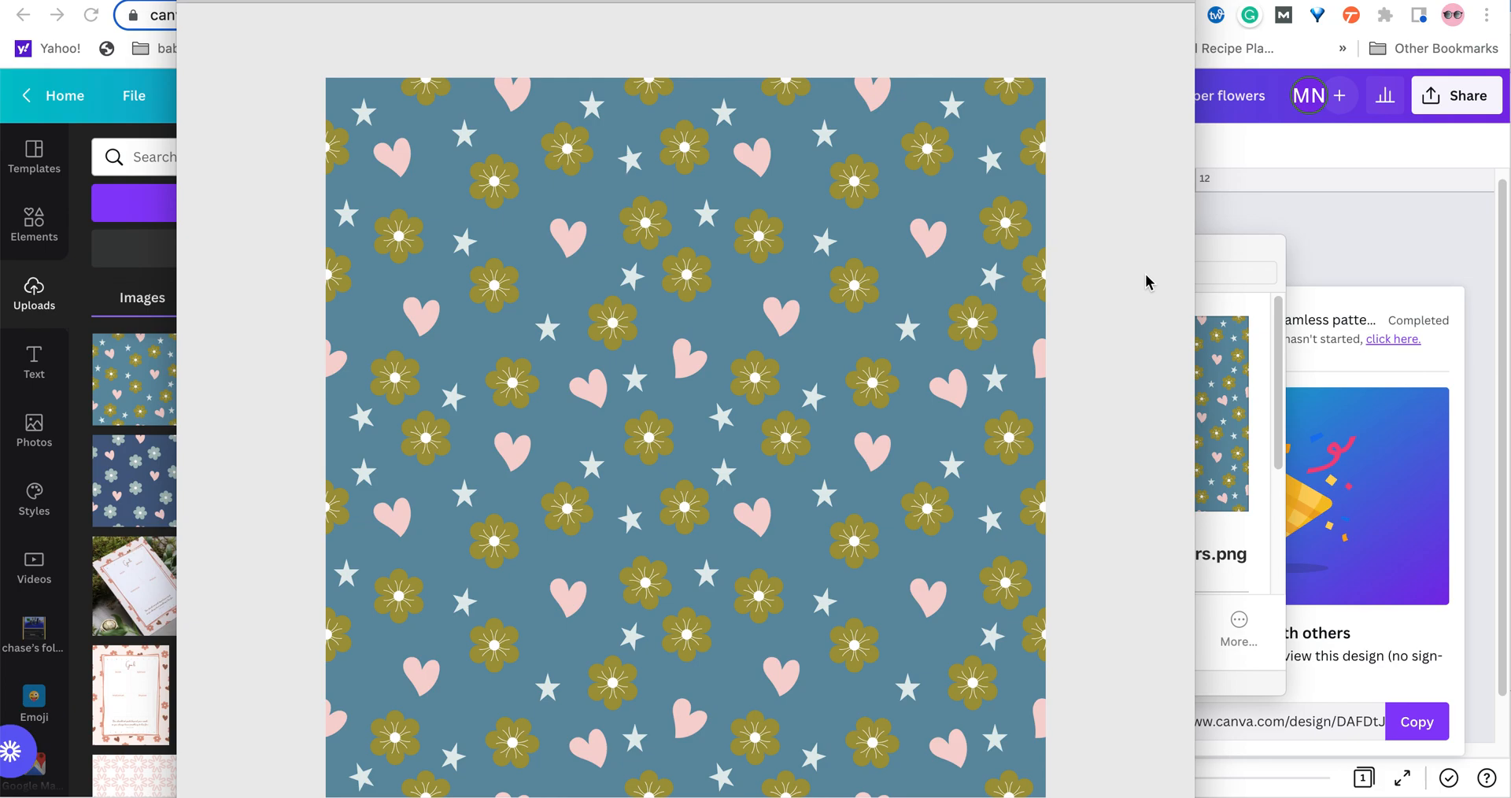
# Shrink and reposition the image preview window so that it fits on the screen
pyautogui.moveTo(1128, 240); pyautogui.dragTo(1133, 321)
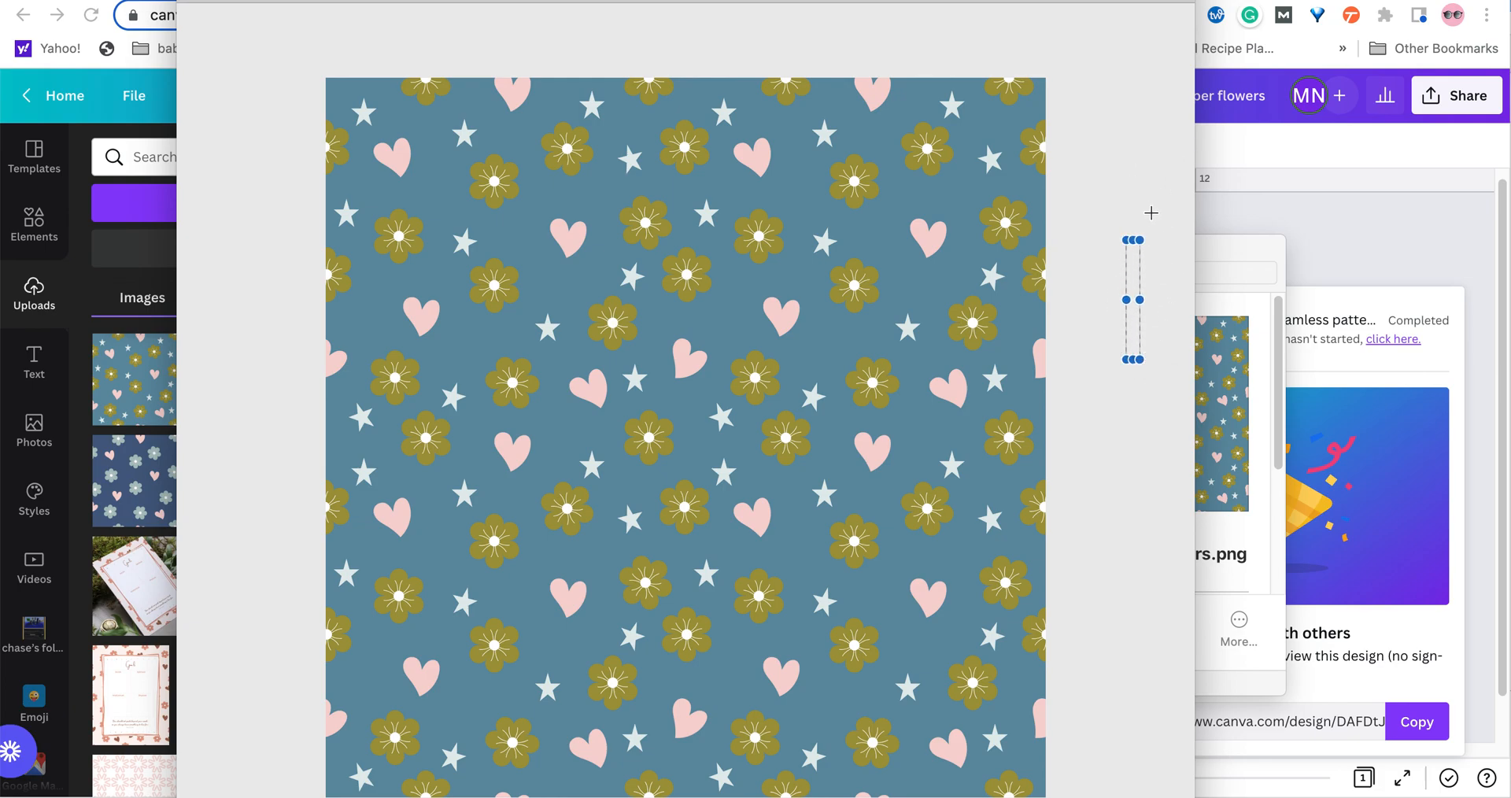
pyautogui.click(1138, 188)
pyautogui.moveTo(330, 56); pyautogui.dragTo(371, 180)
pyautogui.click(266, 50)
pyautogui.moveTo(264, 1)
pyautogui.mouseDown()
pyautogui.moveTo(391, 61)
pyautogui.moveTo(385, 23)
pyautogui.moveTo(366, 67)
pyautogui.mouseUp()
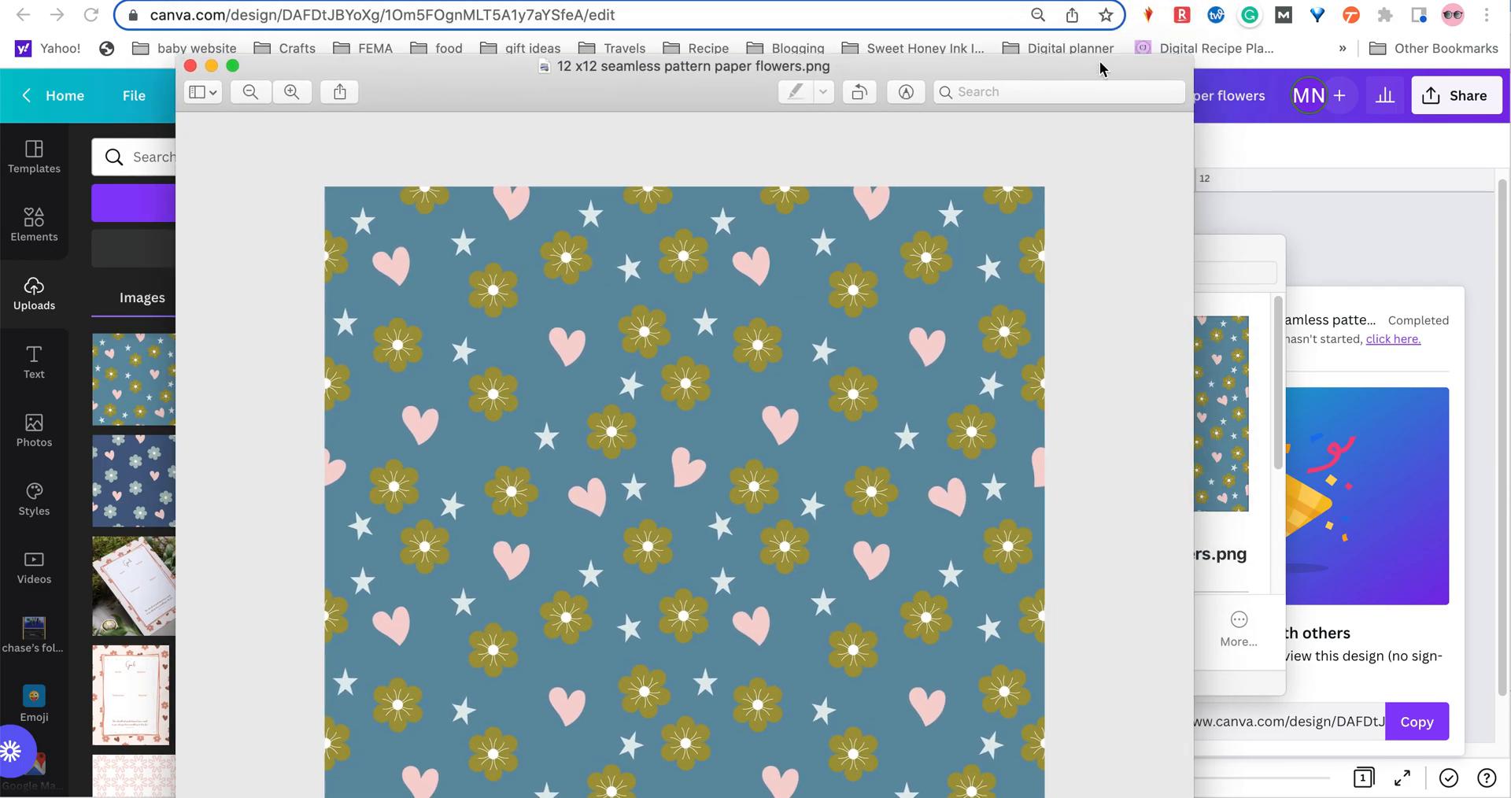
pyautogui.moveTo(1191, 58); pyautogui.dragTo(910, 269)
pyautogui.moveTo(779, 423); pyautogui.dragTo(1017, 225)
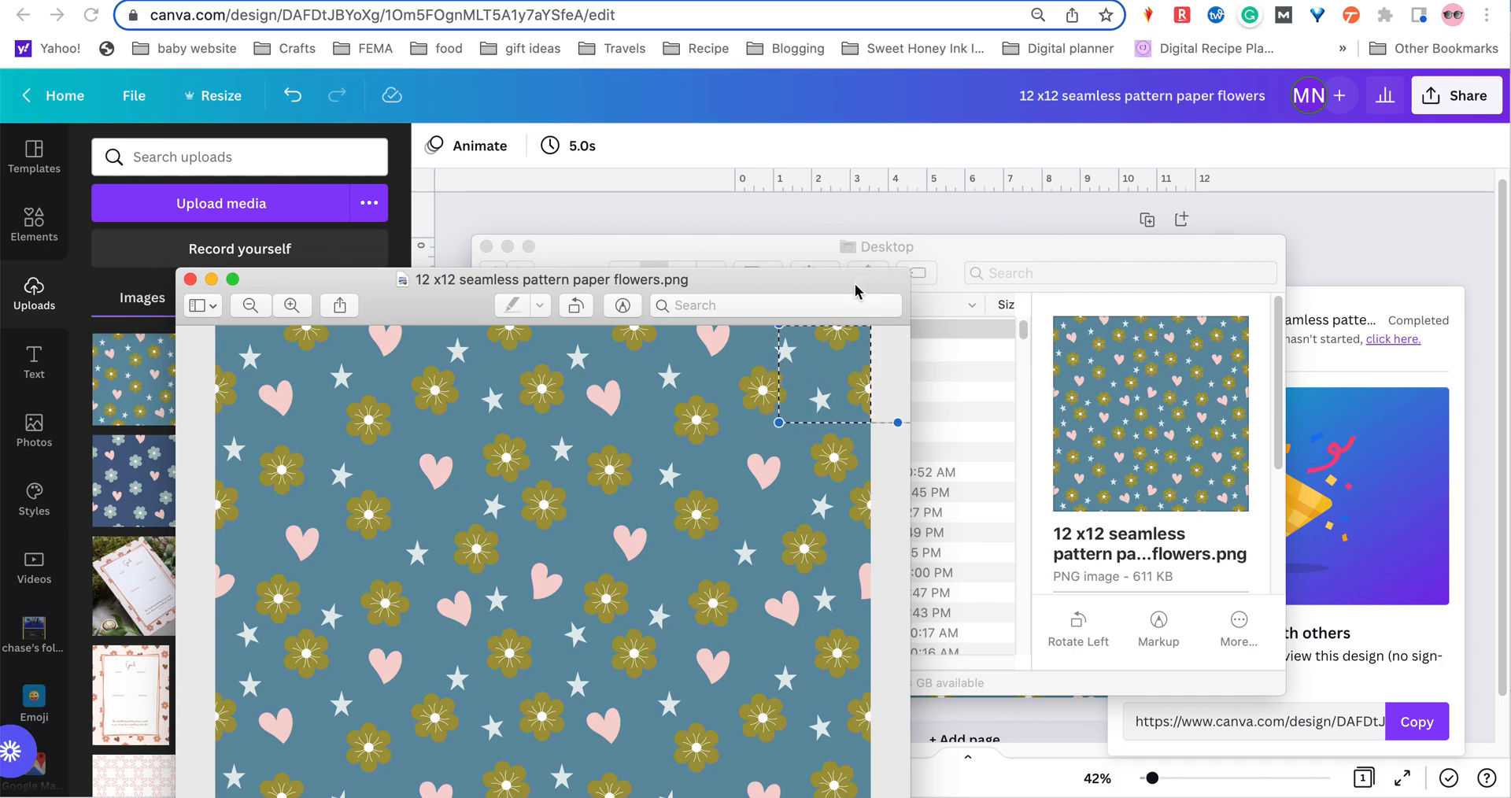
pyautogui.moveTo(857, 290); pyautogui.dragTo(1051, 59)
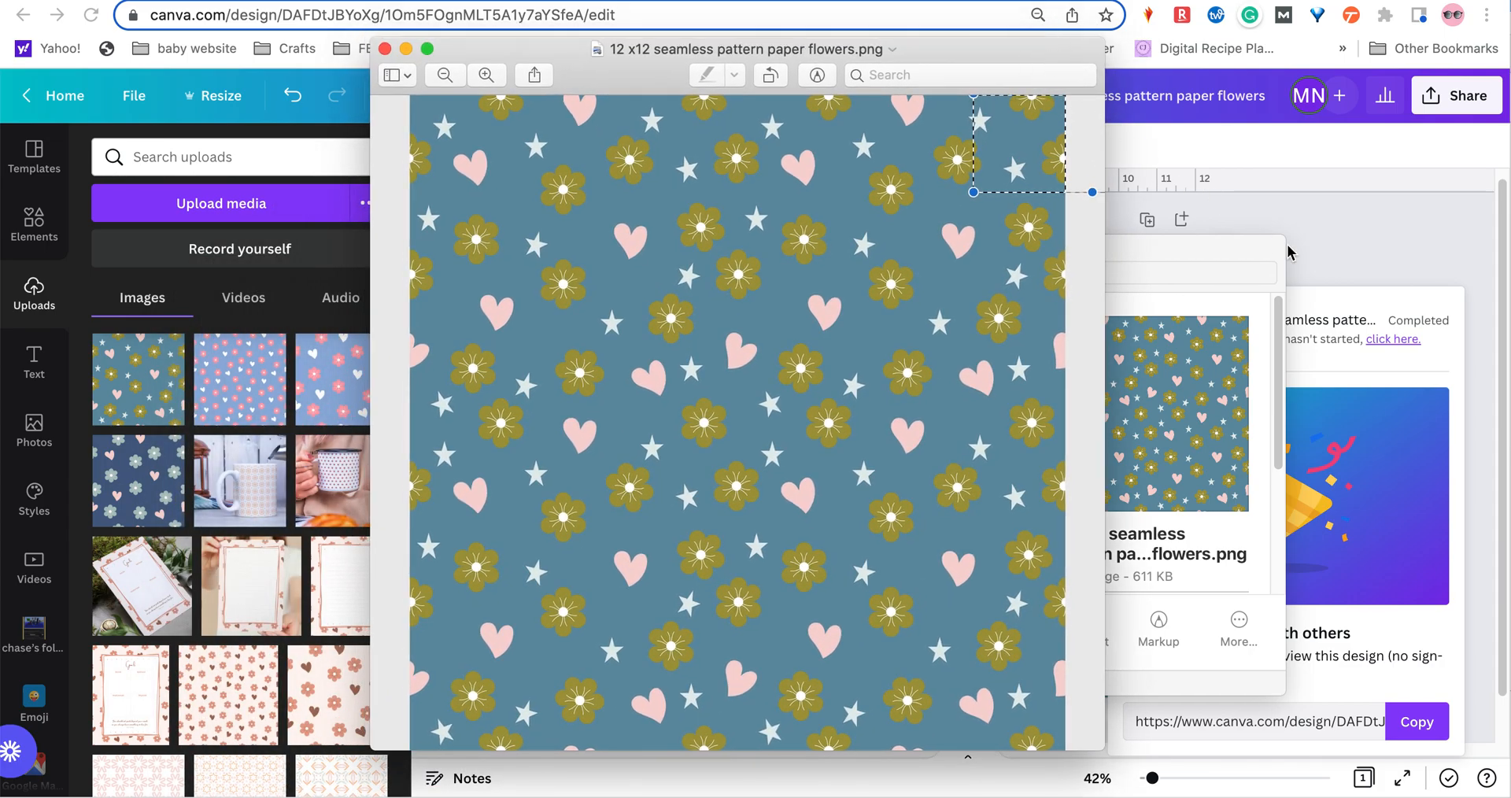
# Reopen the downloaded PNG from the Desktop folder, widen its window and inspect the whole pattern for visible seams
pyautogui.click(1251, 258)
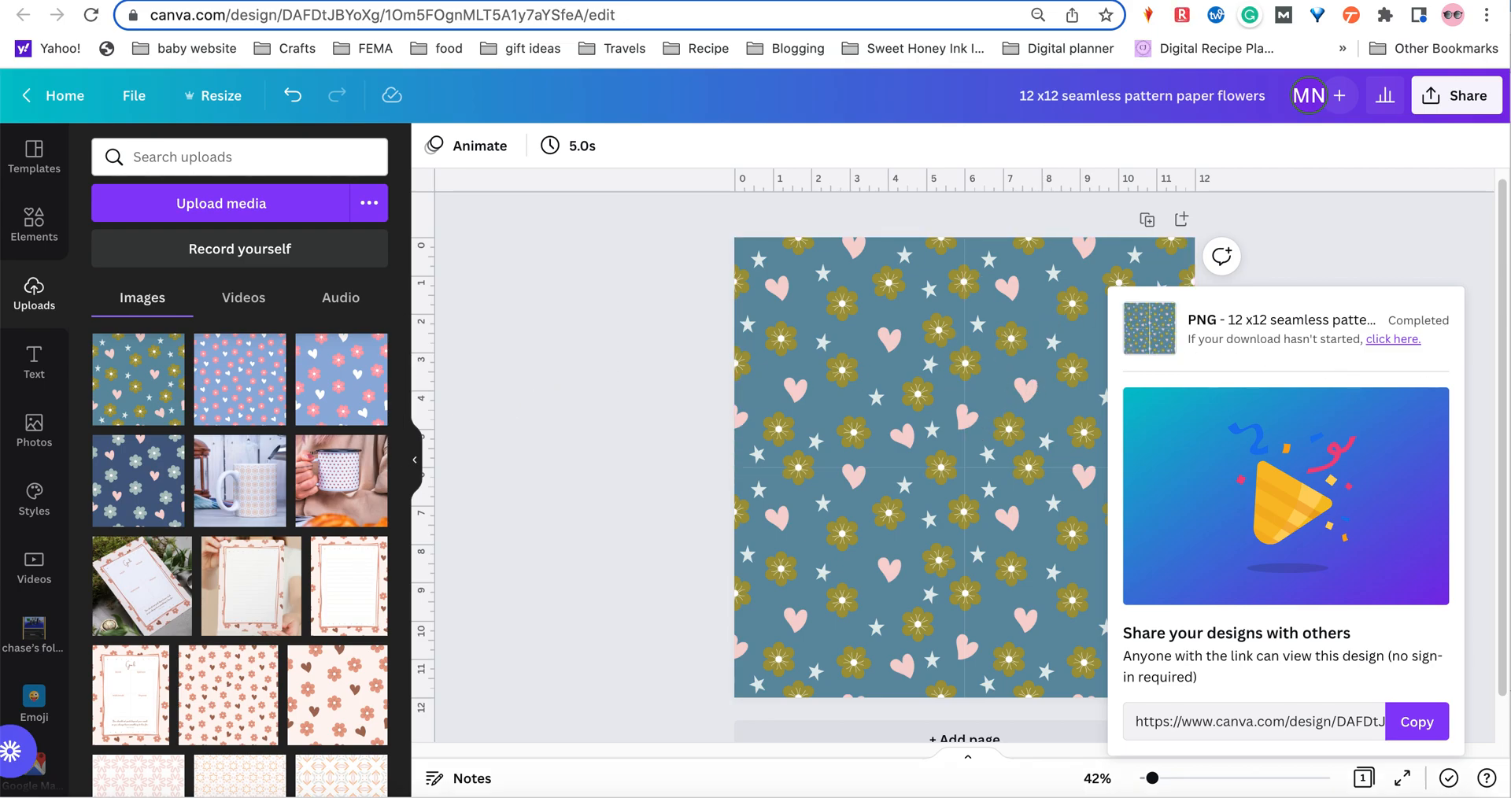
pyautogui.click(97, 771)
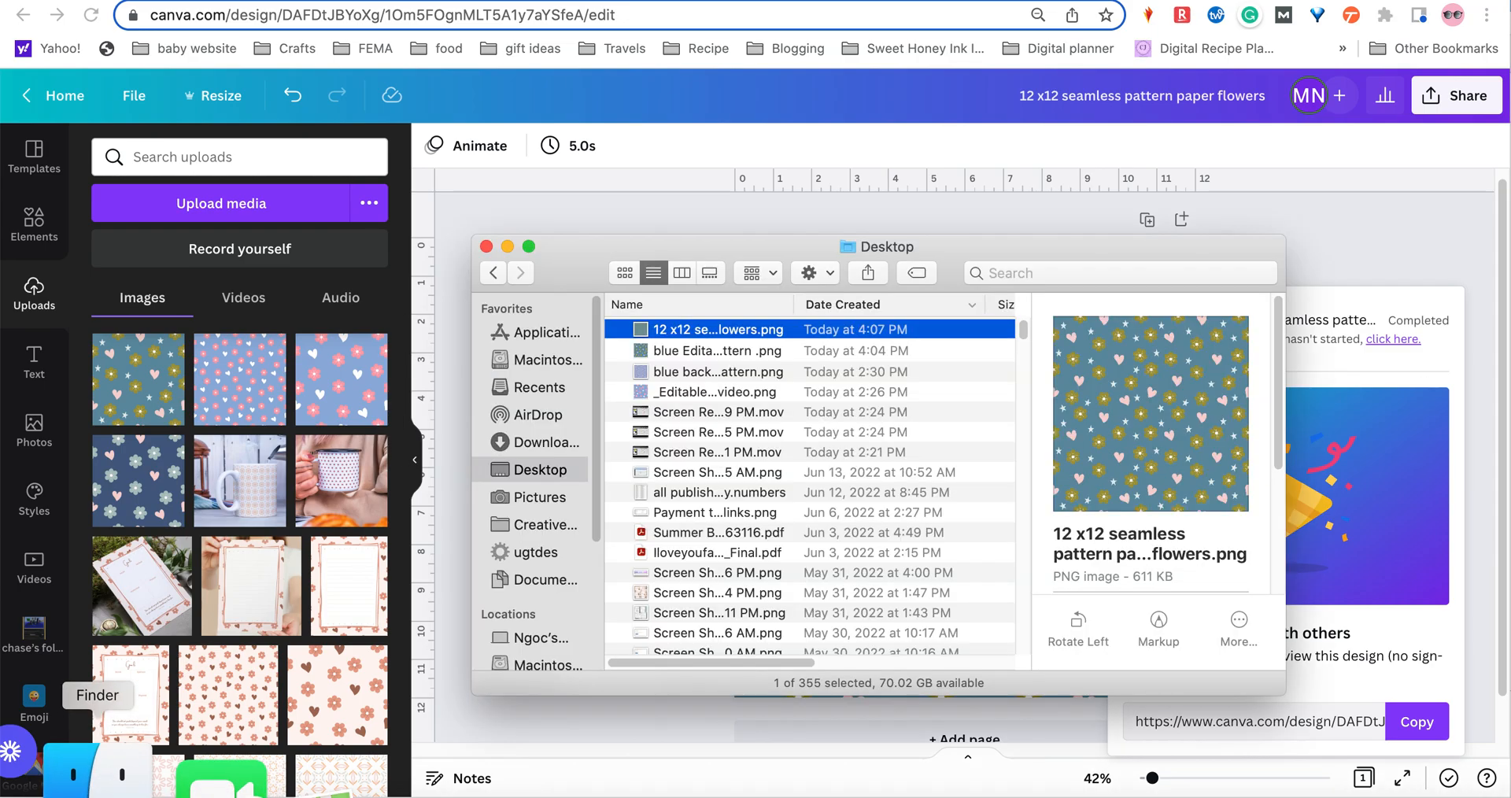
pyautogui.doubleClick(733, 339)
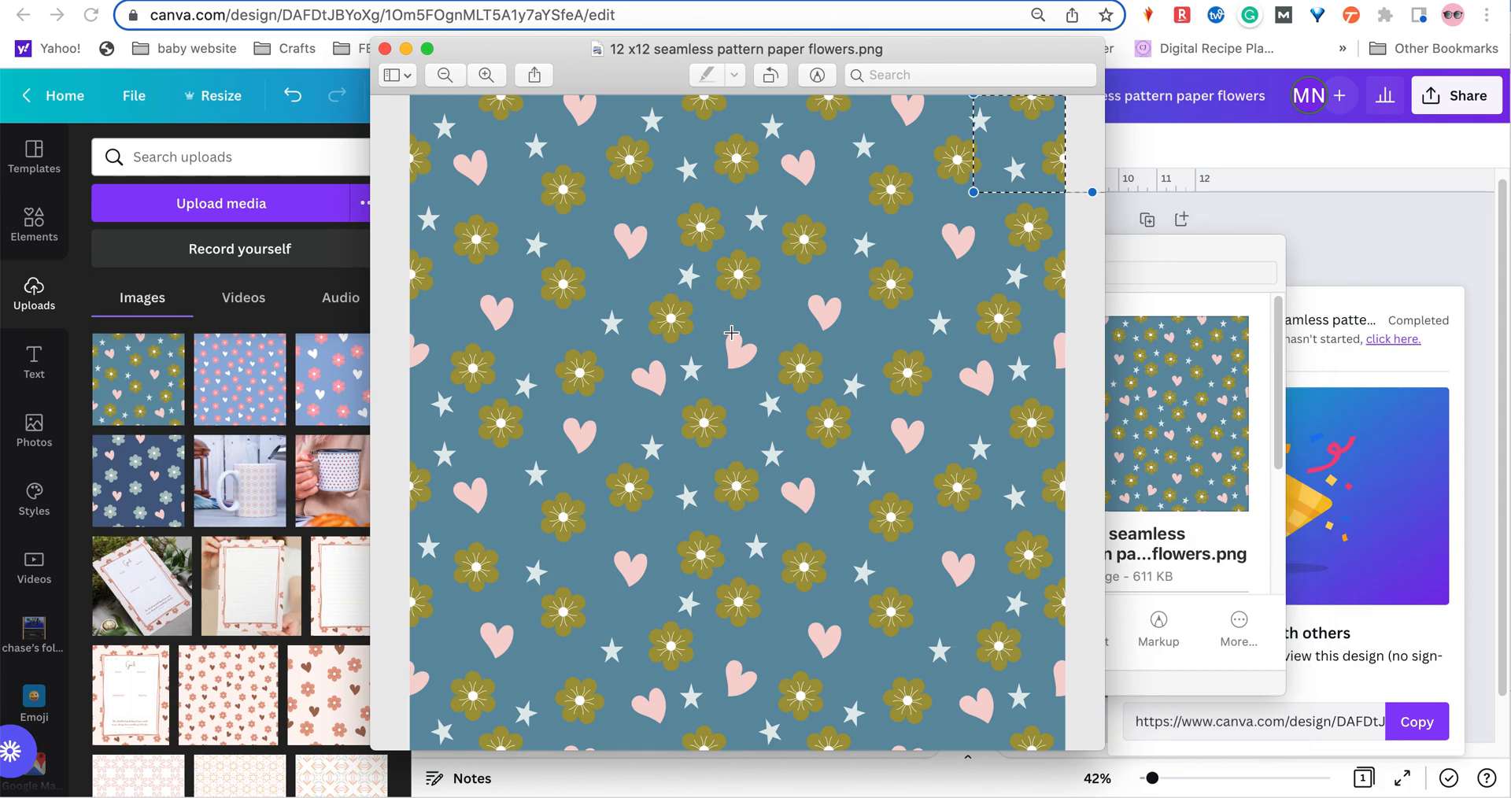
pyautogui.click(1101, 746)
pyautogui.moveTo(1105, 753); pyautogui.dragTo(1221, 694)
pyautogui.click(454, 76)
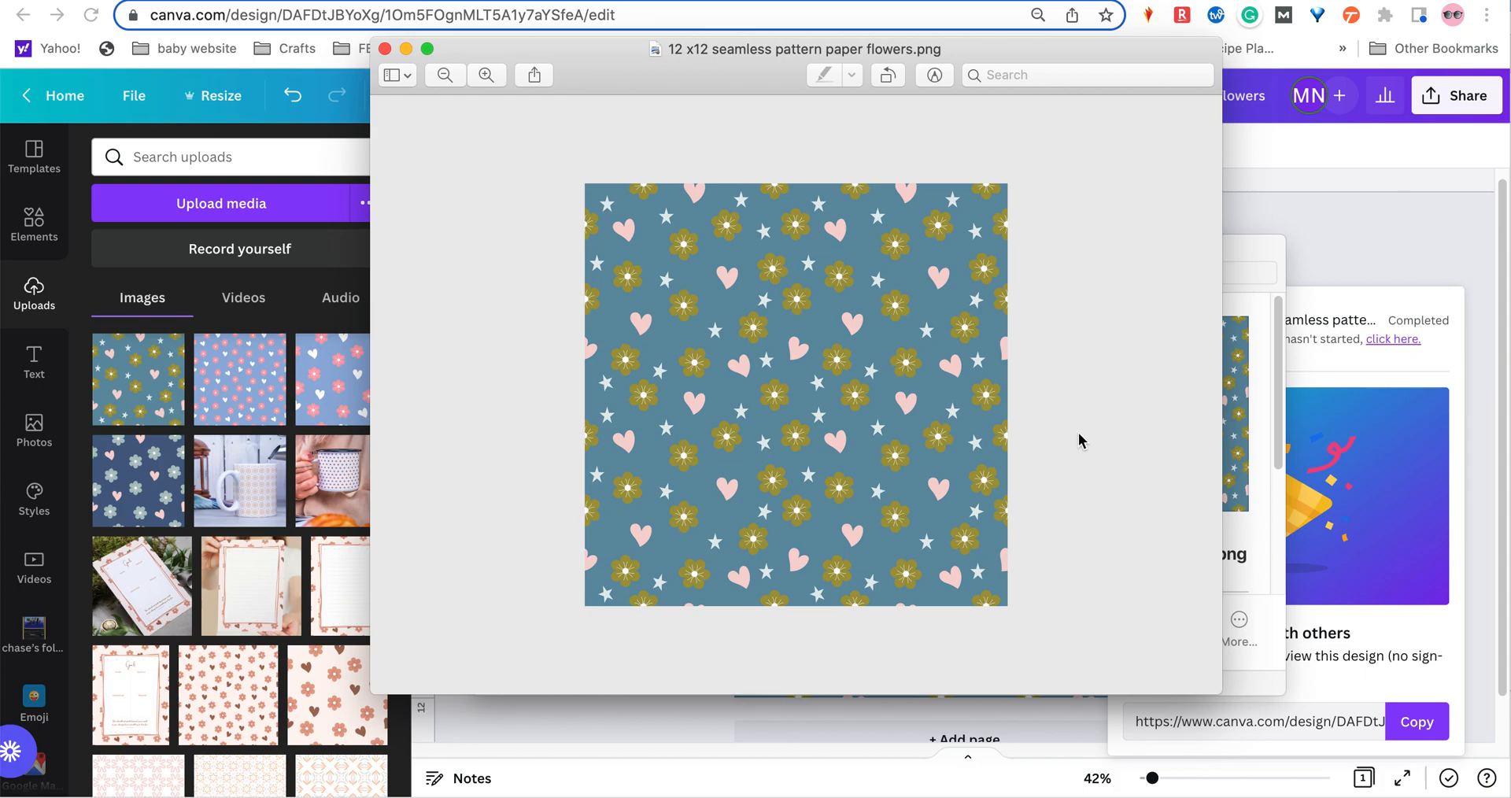
pyautogui.click(488, 76)
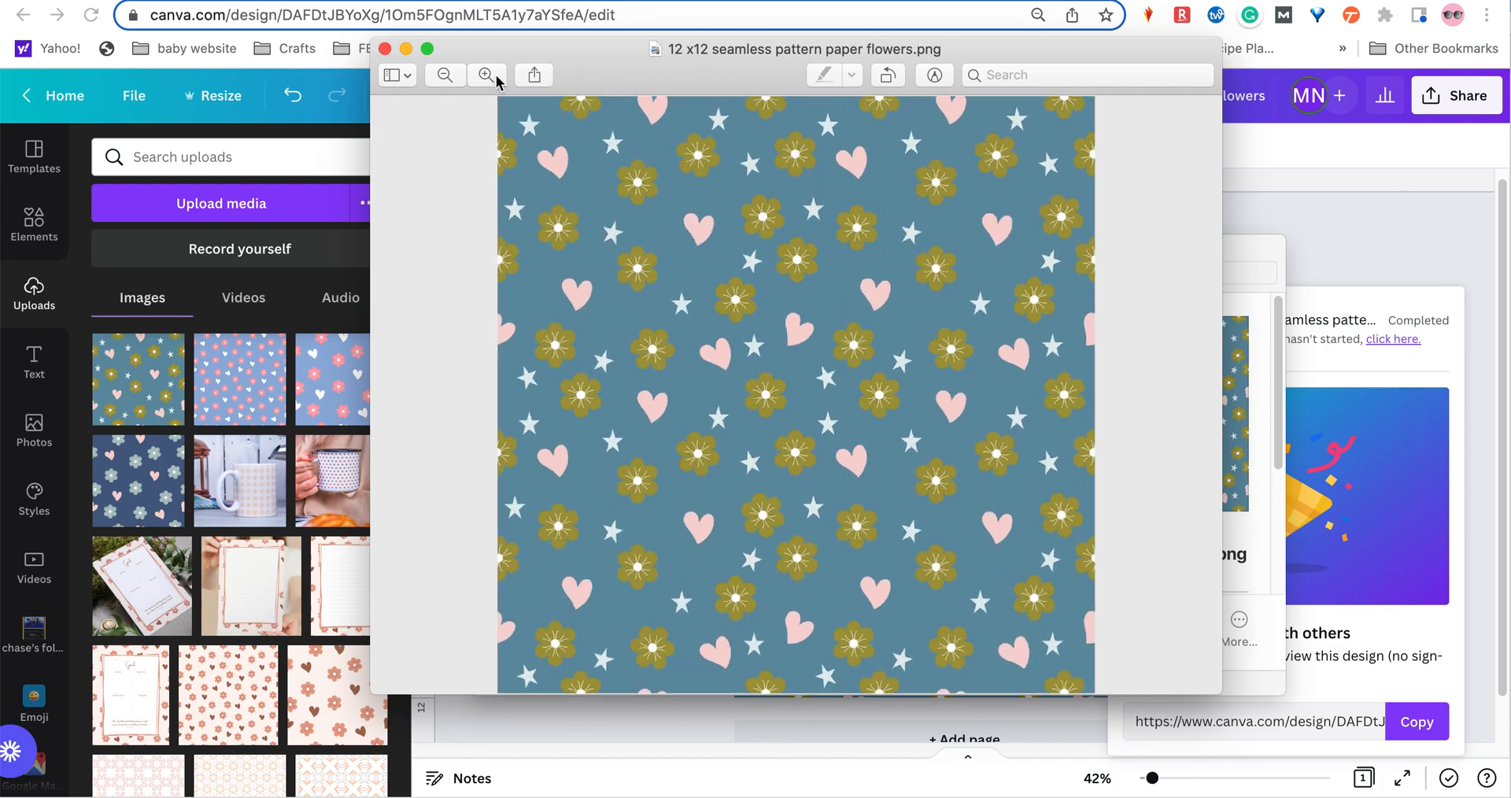
pyautogui.click(446, 77)
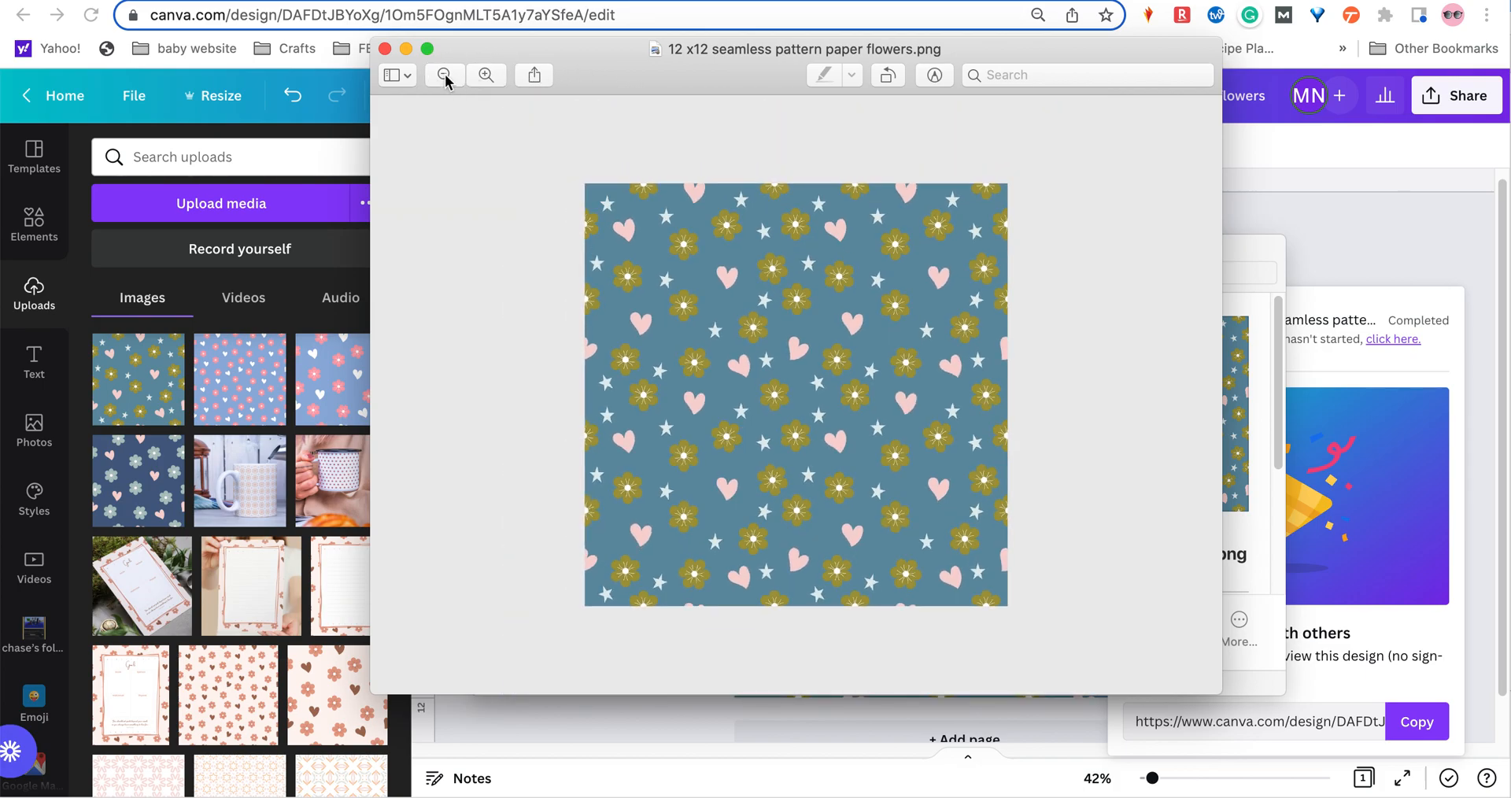